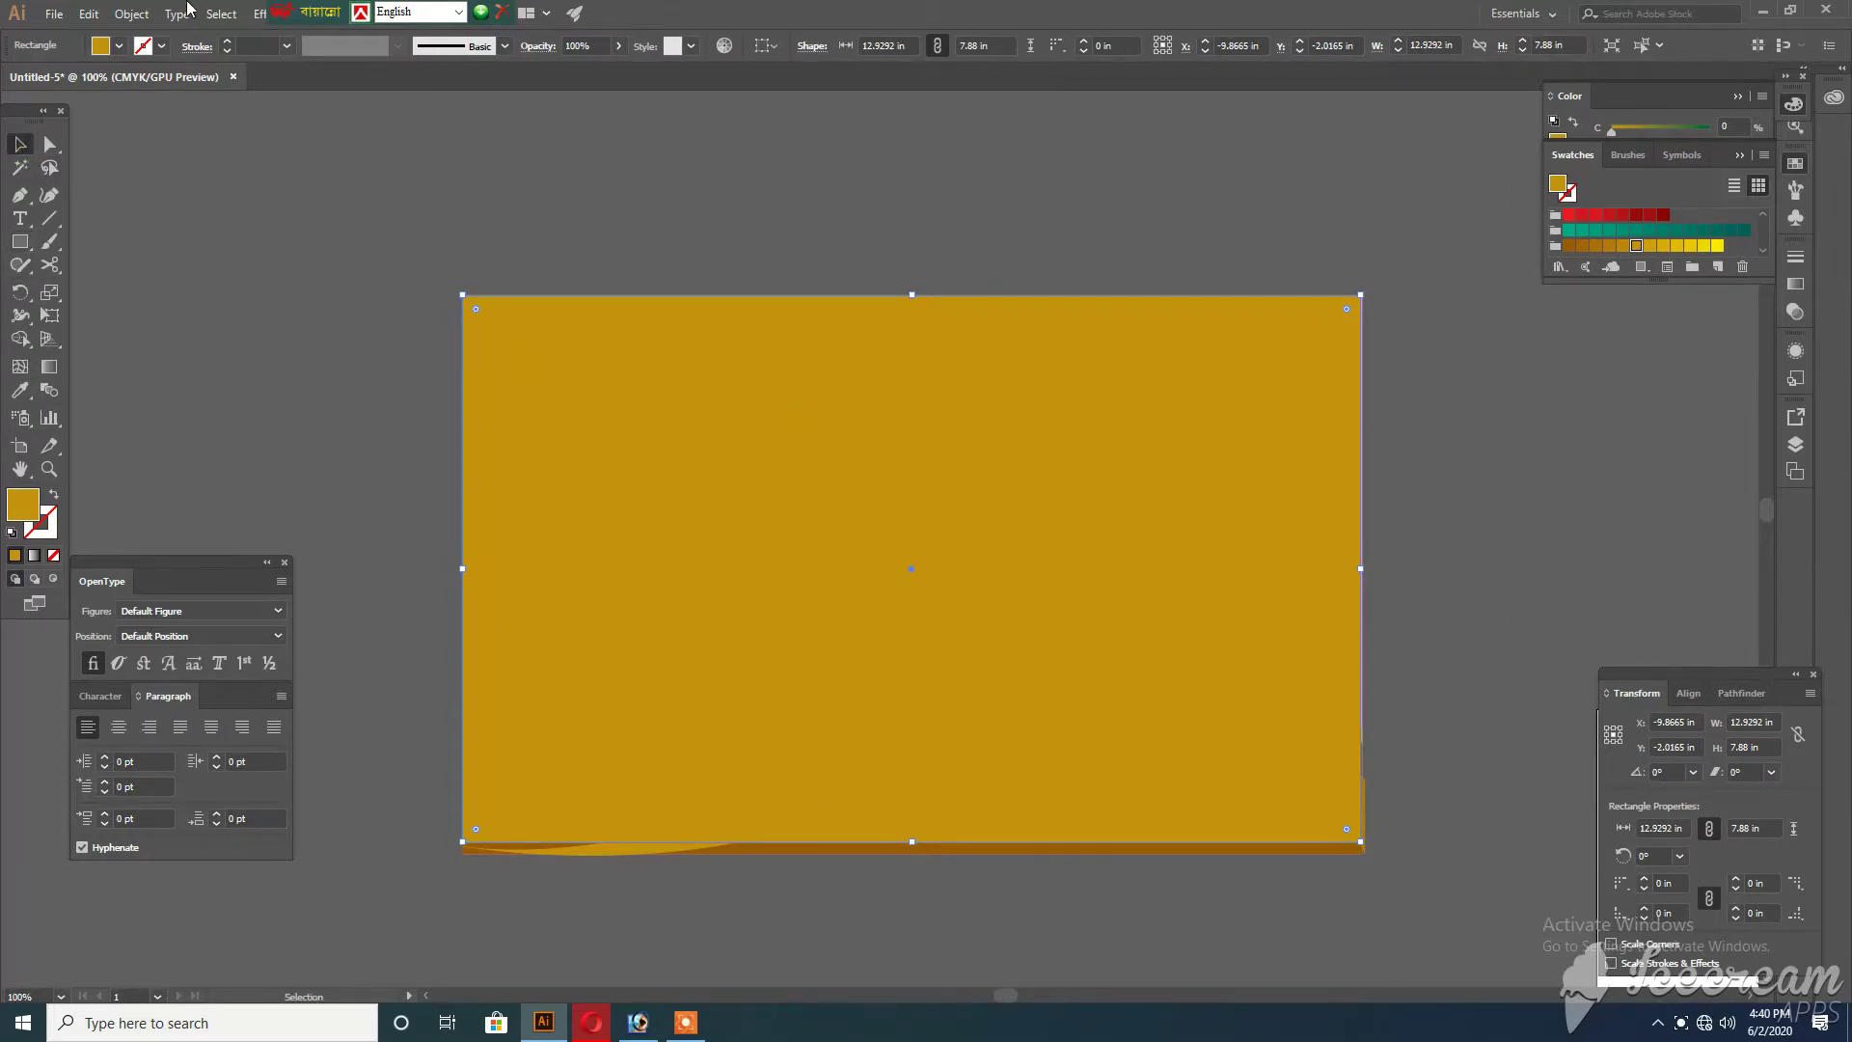
# Fill the selected rectangle with a linear gradient, changing the dark end stop to CMYK magenta at 100%
pyautogui.click(1796, 290)
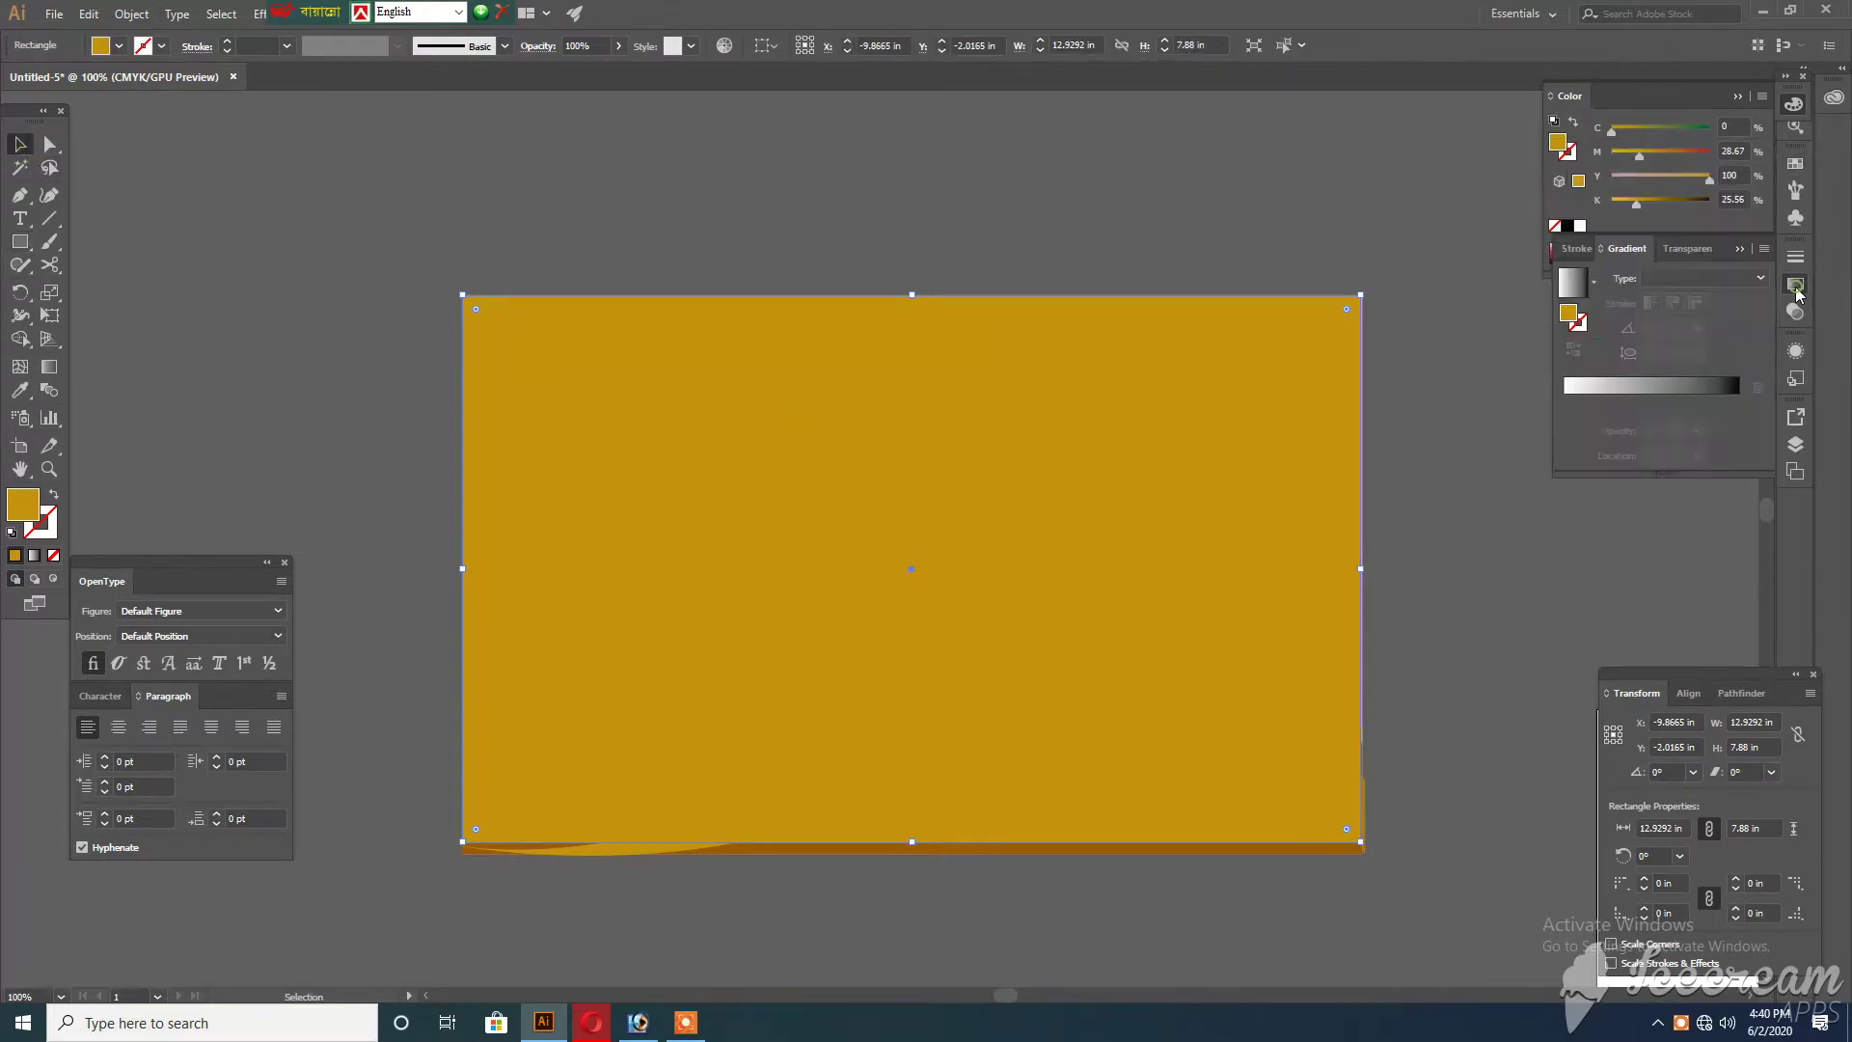
pyautogui.click(1727, 388)
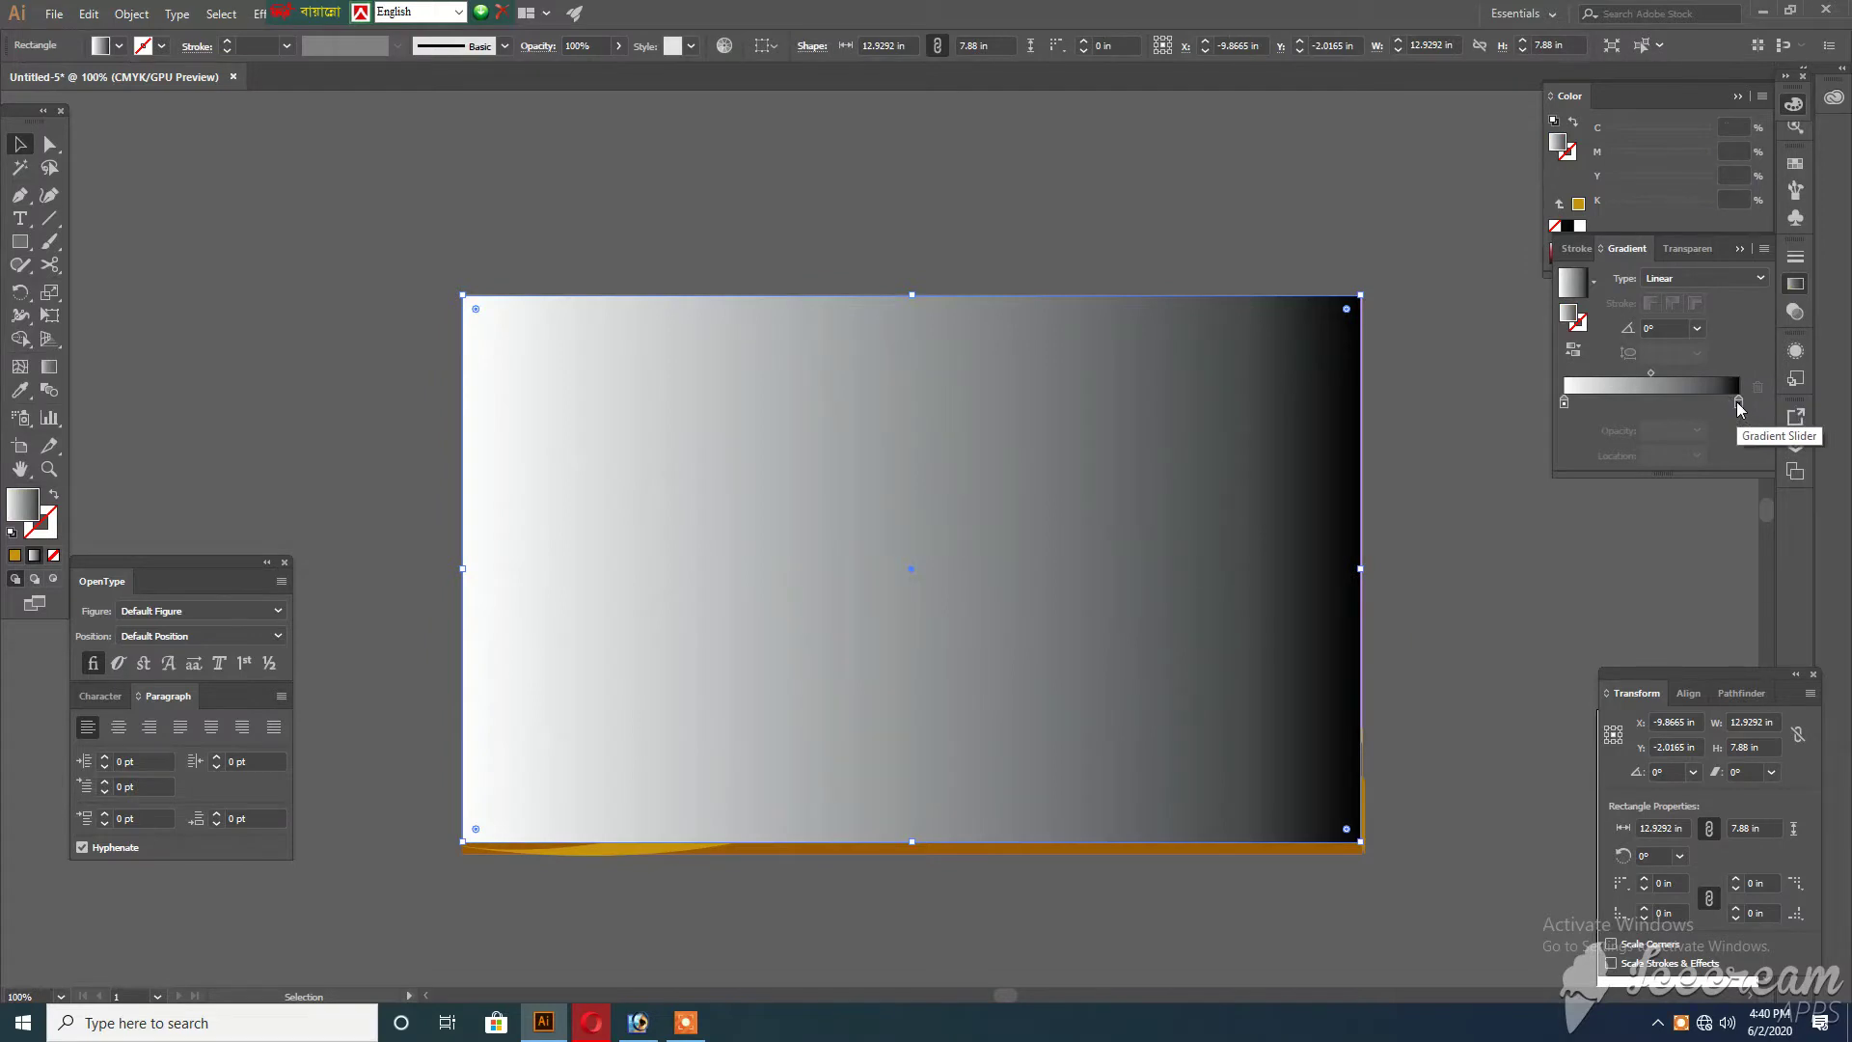
pyautogui.doubleClick(1738, 402)
pyautogui.click(1736, 423)
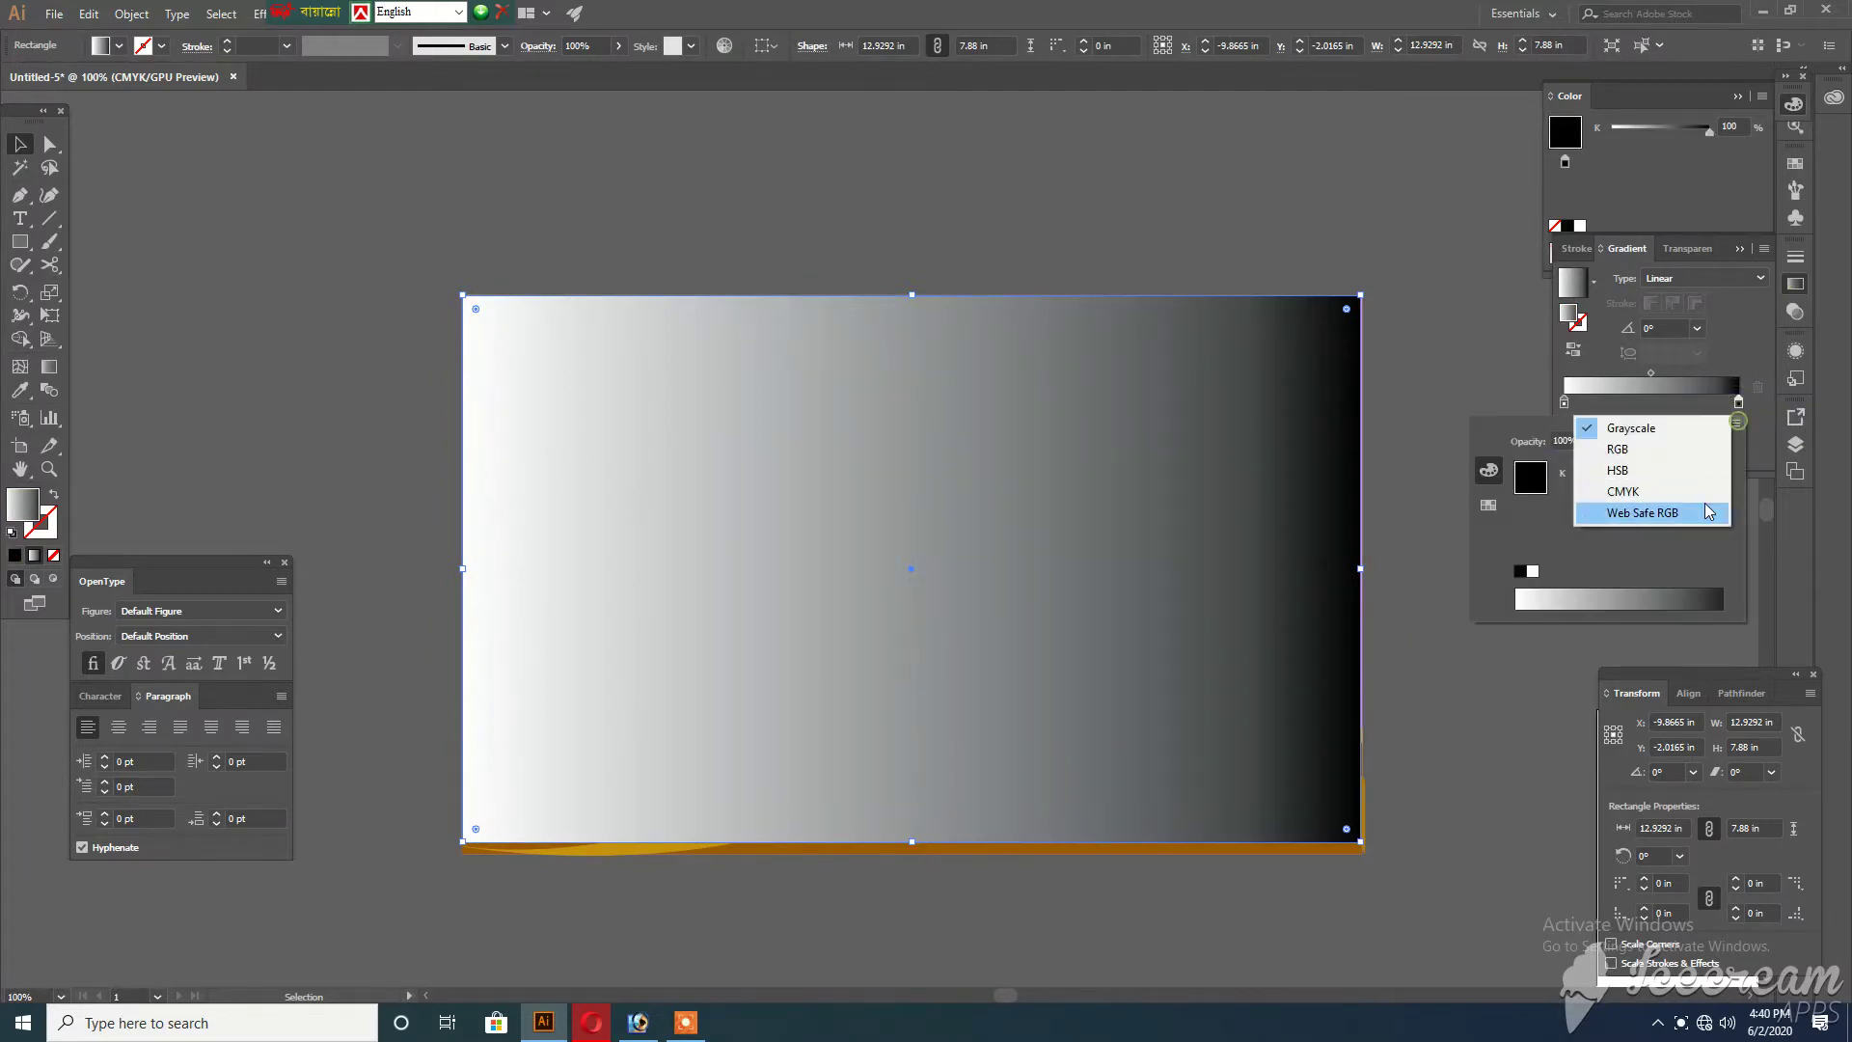
pyautogui.click(1655, 498)
pyautogui.moveTo(1647, 550); pyautogui.dragTo(1709, 503)
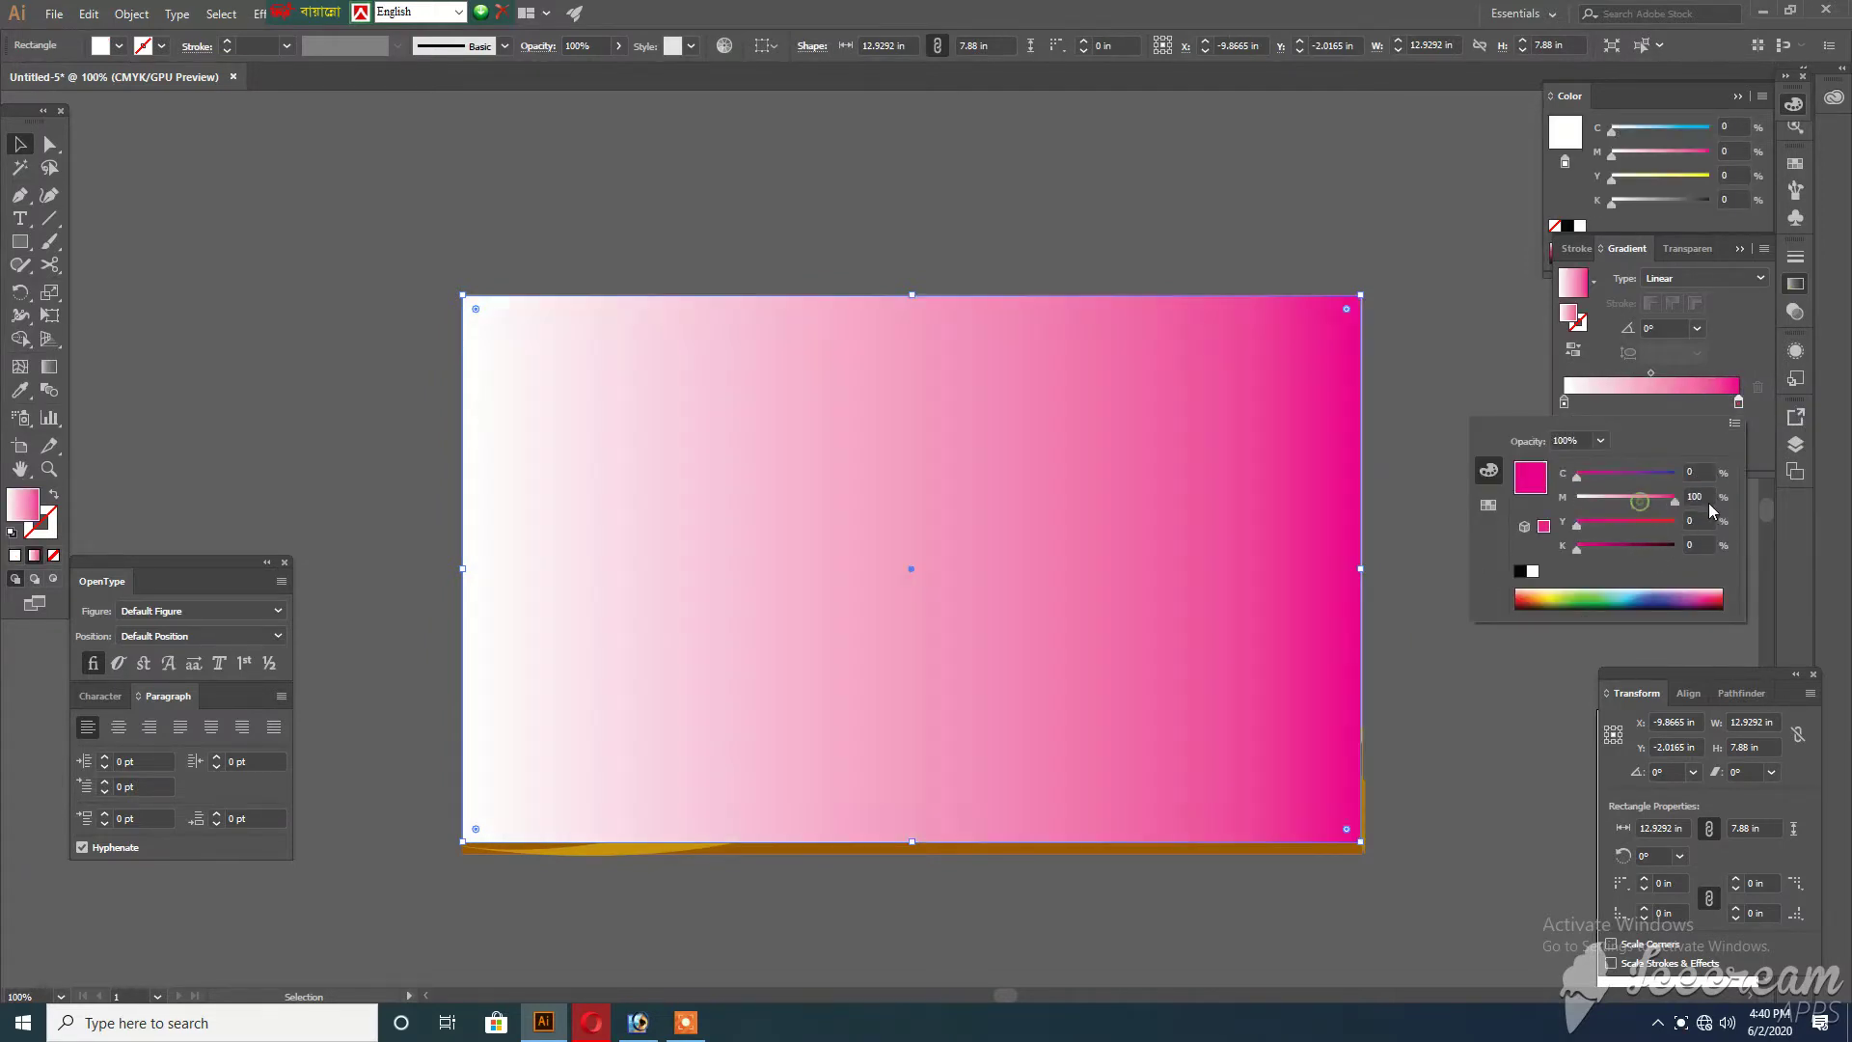
# Redirect the rectangle's gradient vertically at 90° so white starts at the bottom edge and magenta ends at the top
pyautogui.click(50, 367)
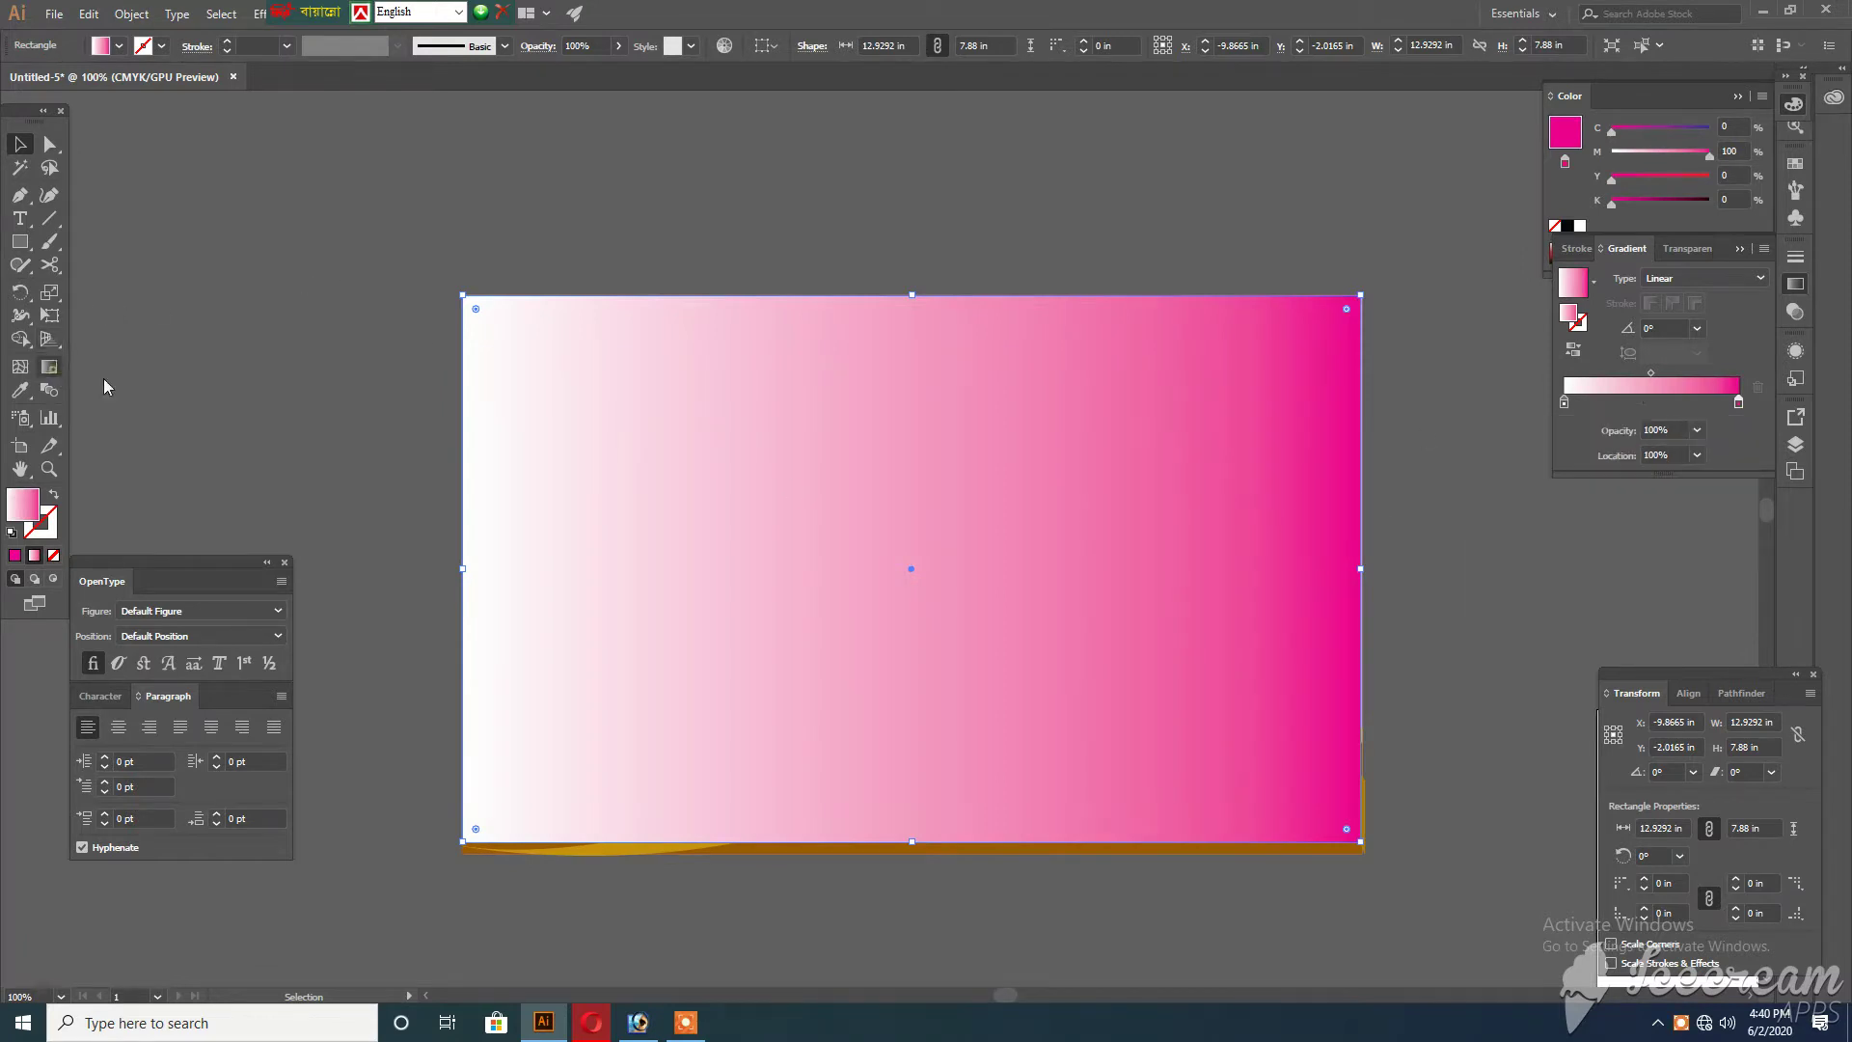
pyautogui.click(52, 374)
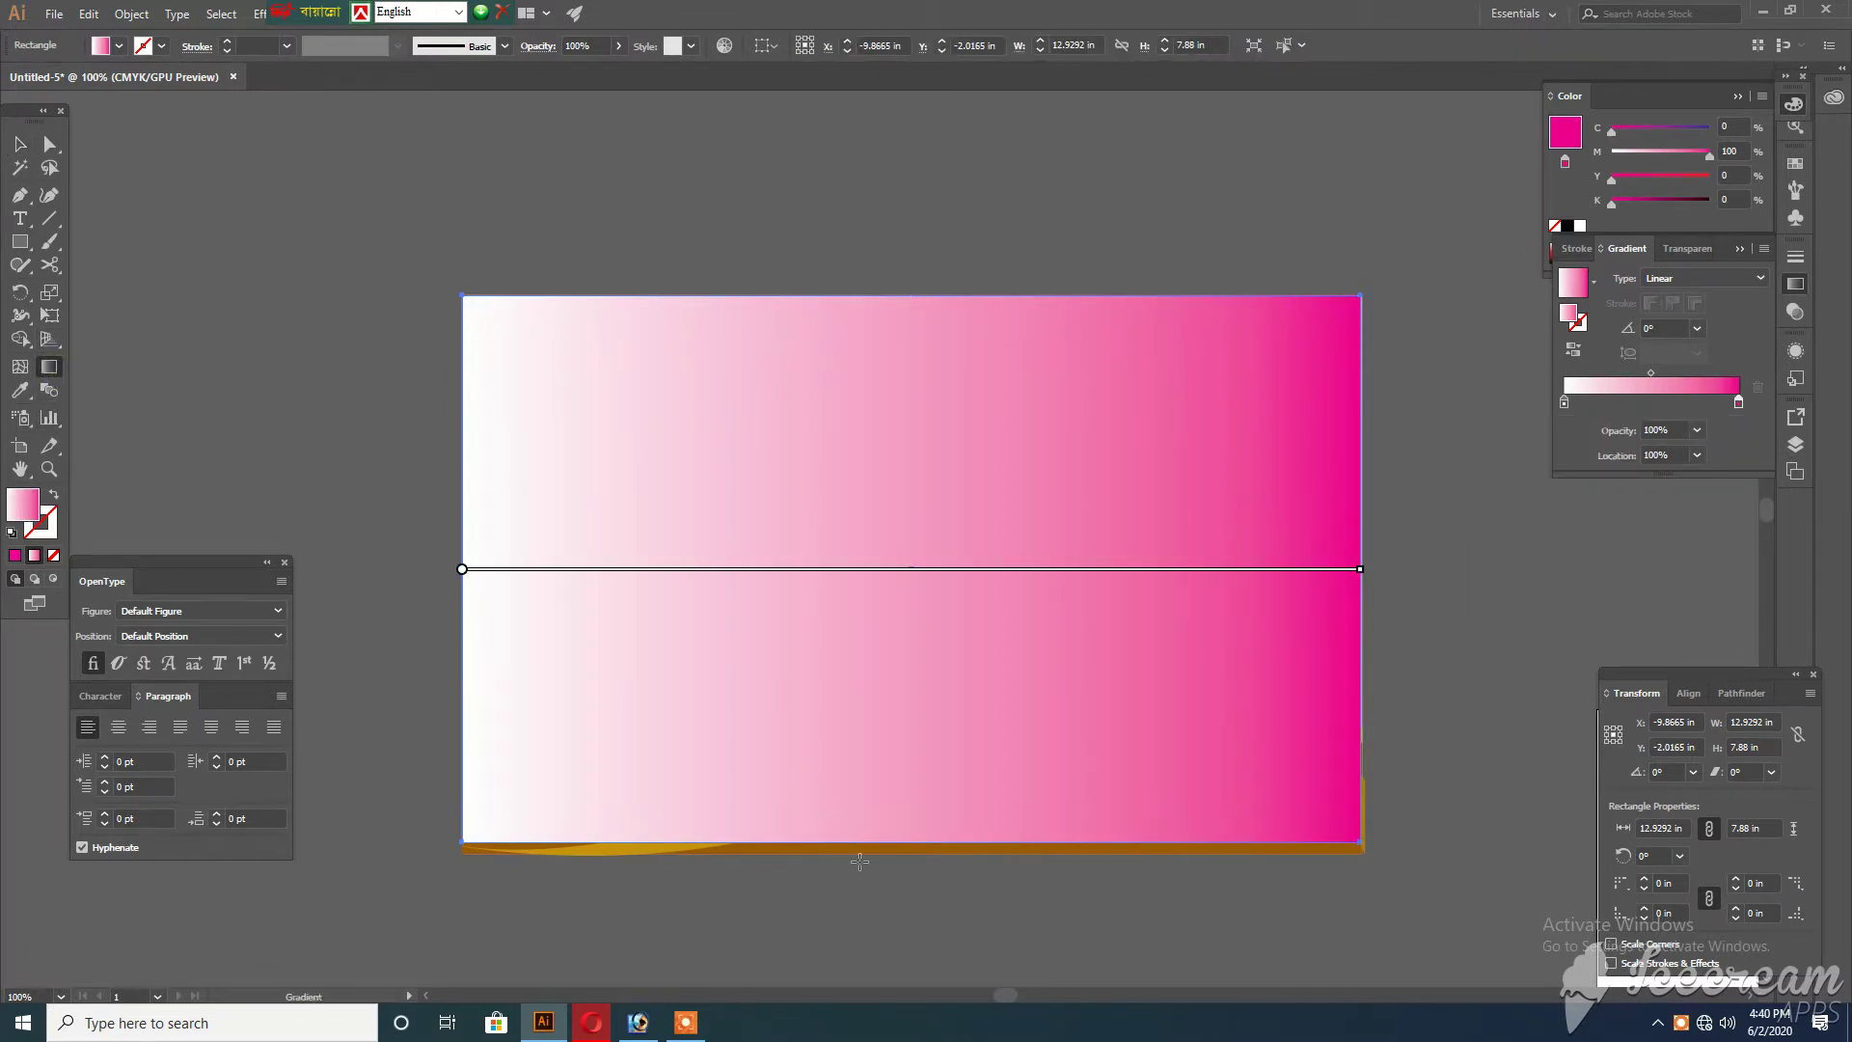
pyautogui.moveTo(860, 868); pyautogui.dragTo(910, 278)
pyautogui.click(19, 144)
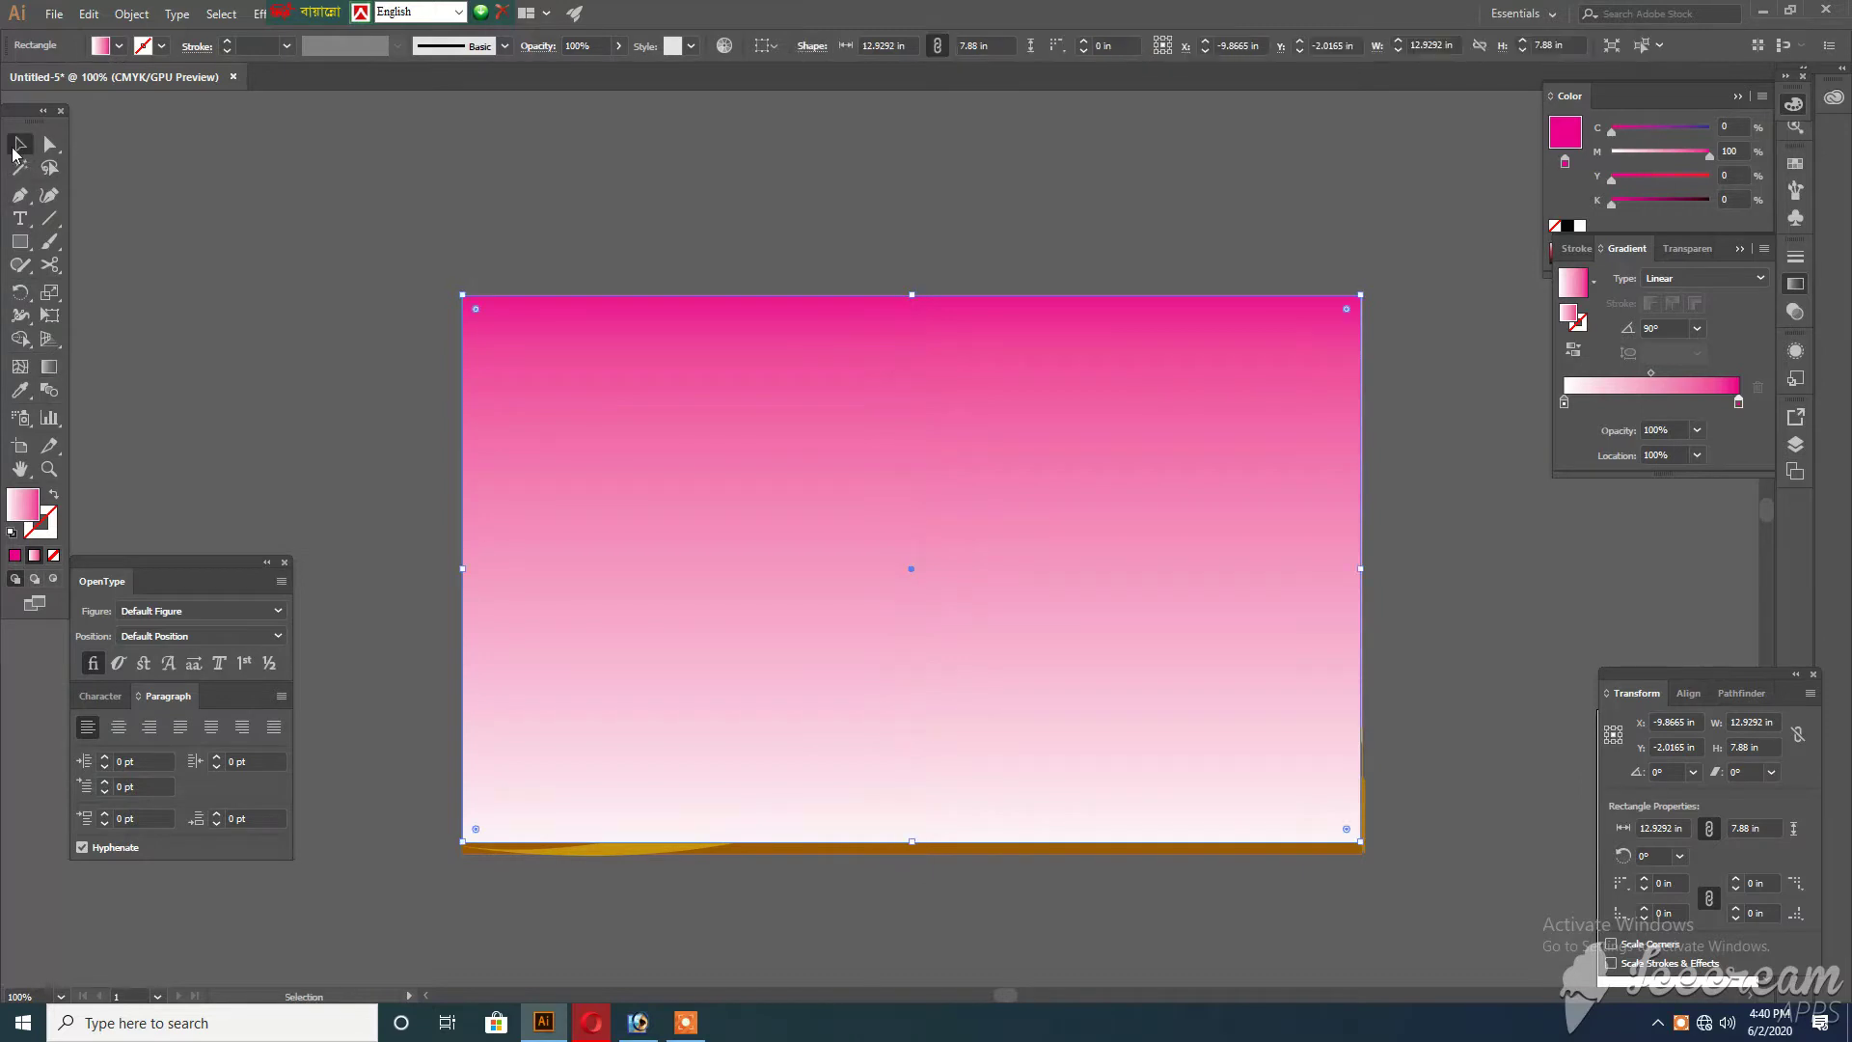
# Apply a Color Halftone effect to the gradient rectangle with a 21-pixel maximum radius and channel 1 at 90 degrees
pyautogui.click(268, 14)
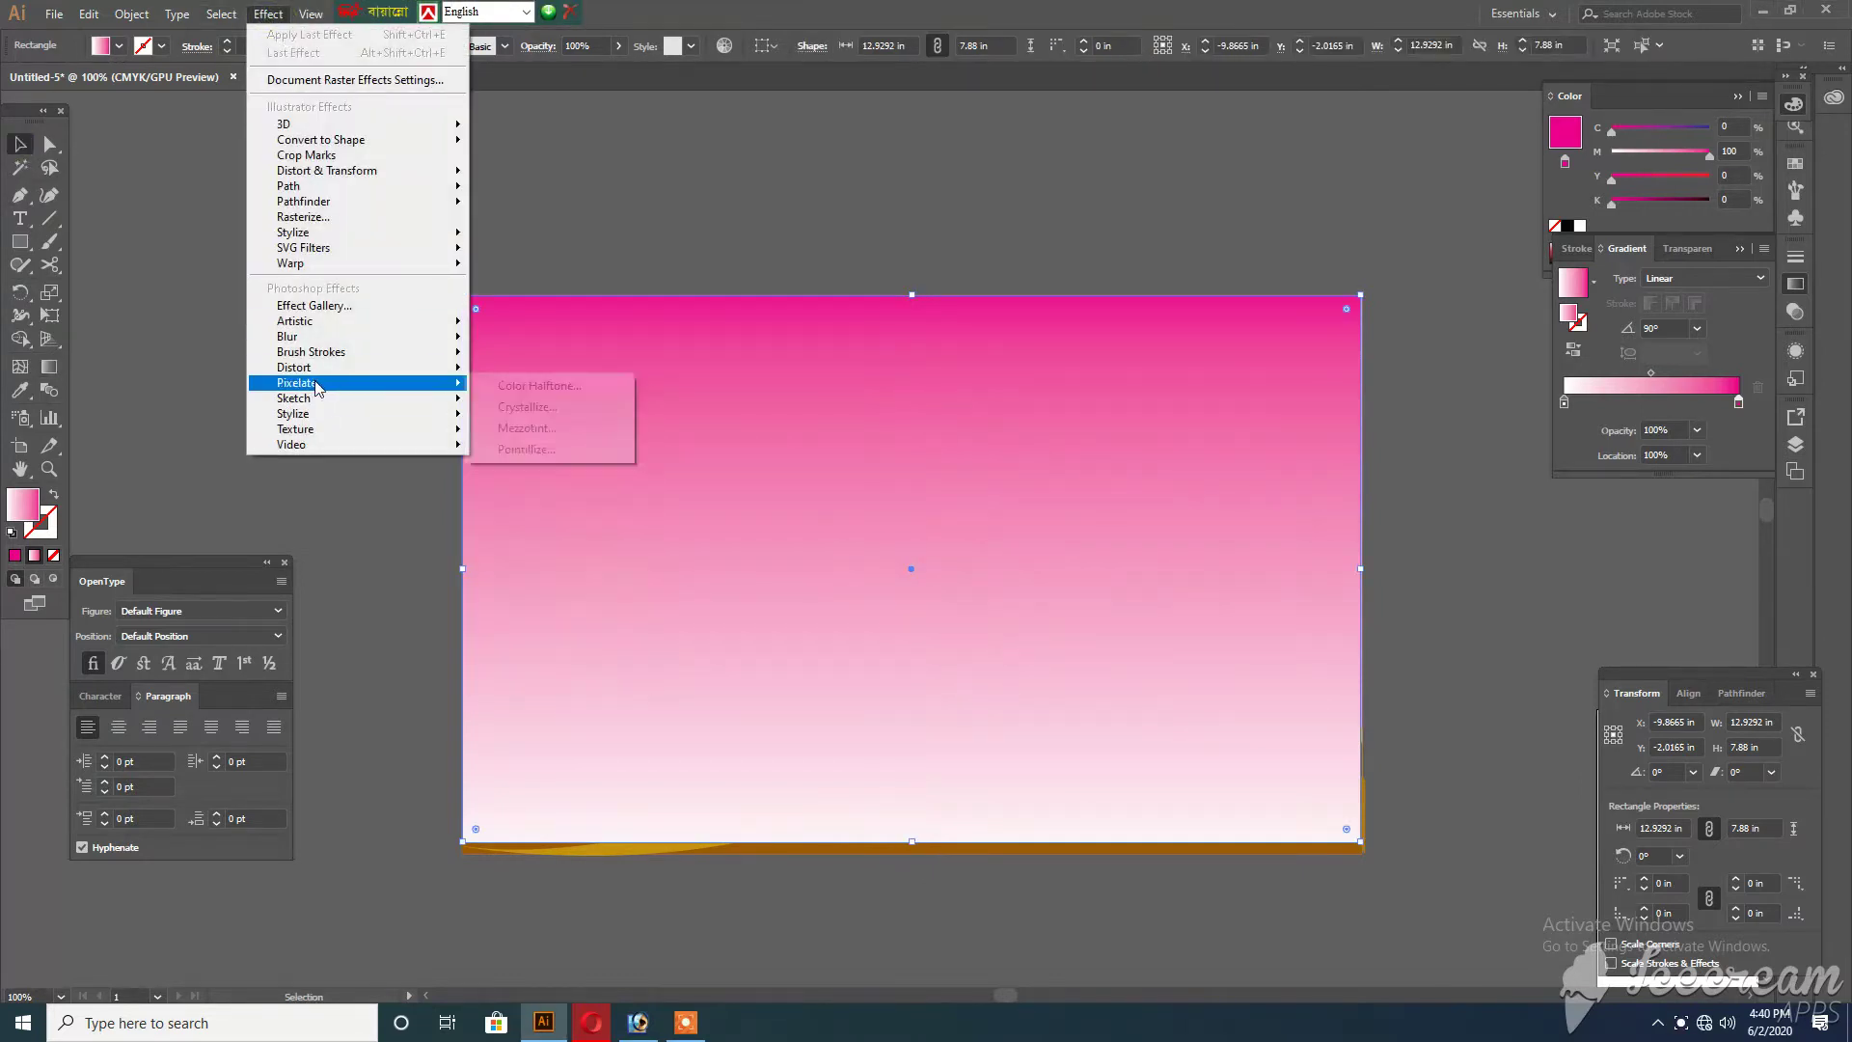
pyautogui.moveTo(319, 375)
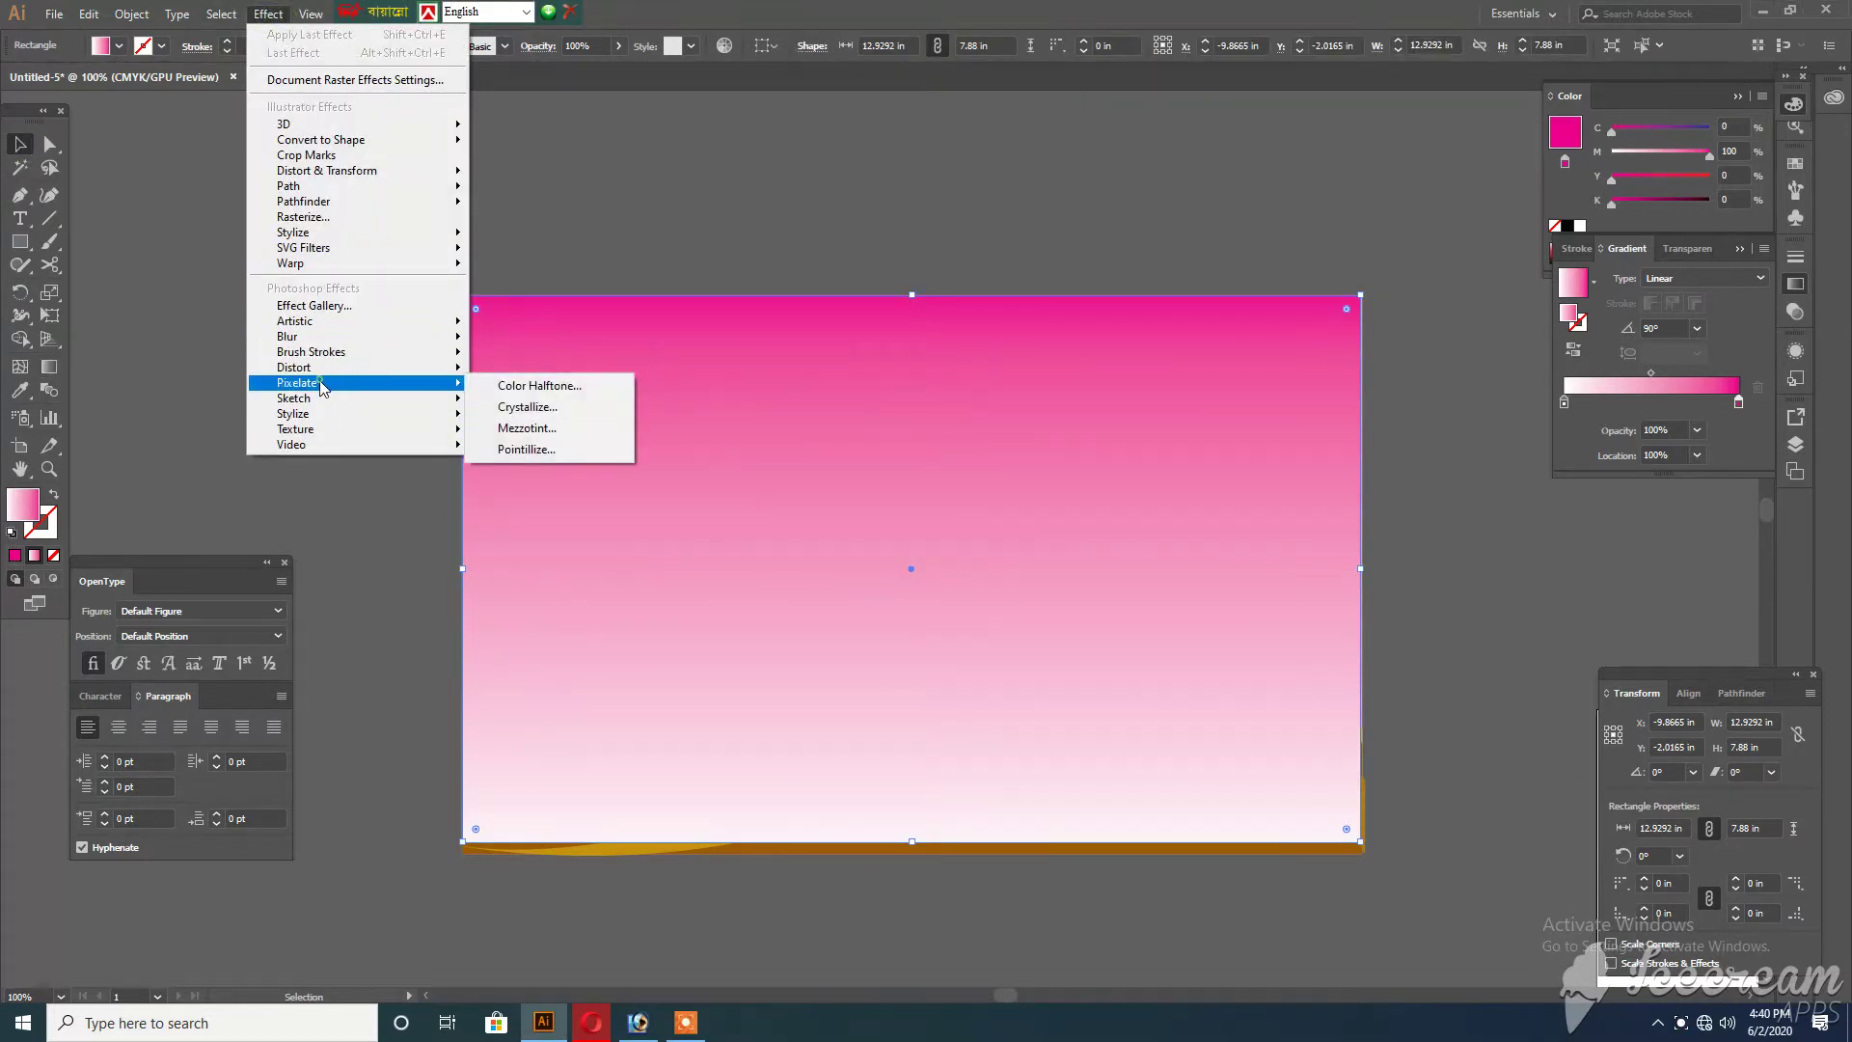
pyautogui.click(558, 384)
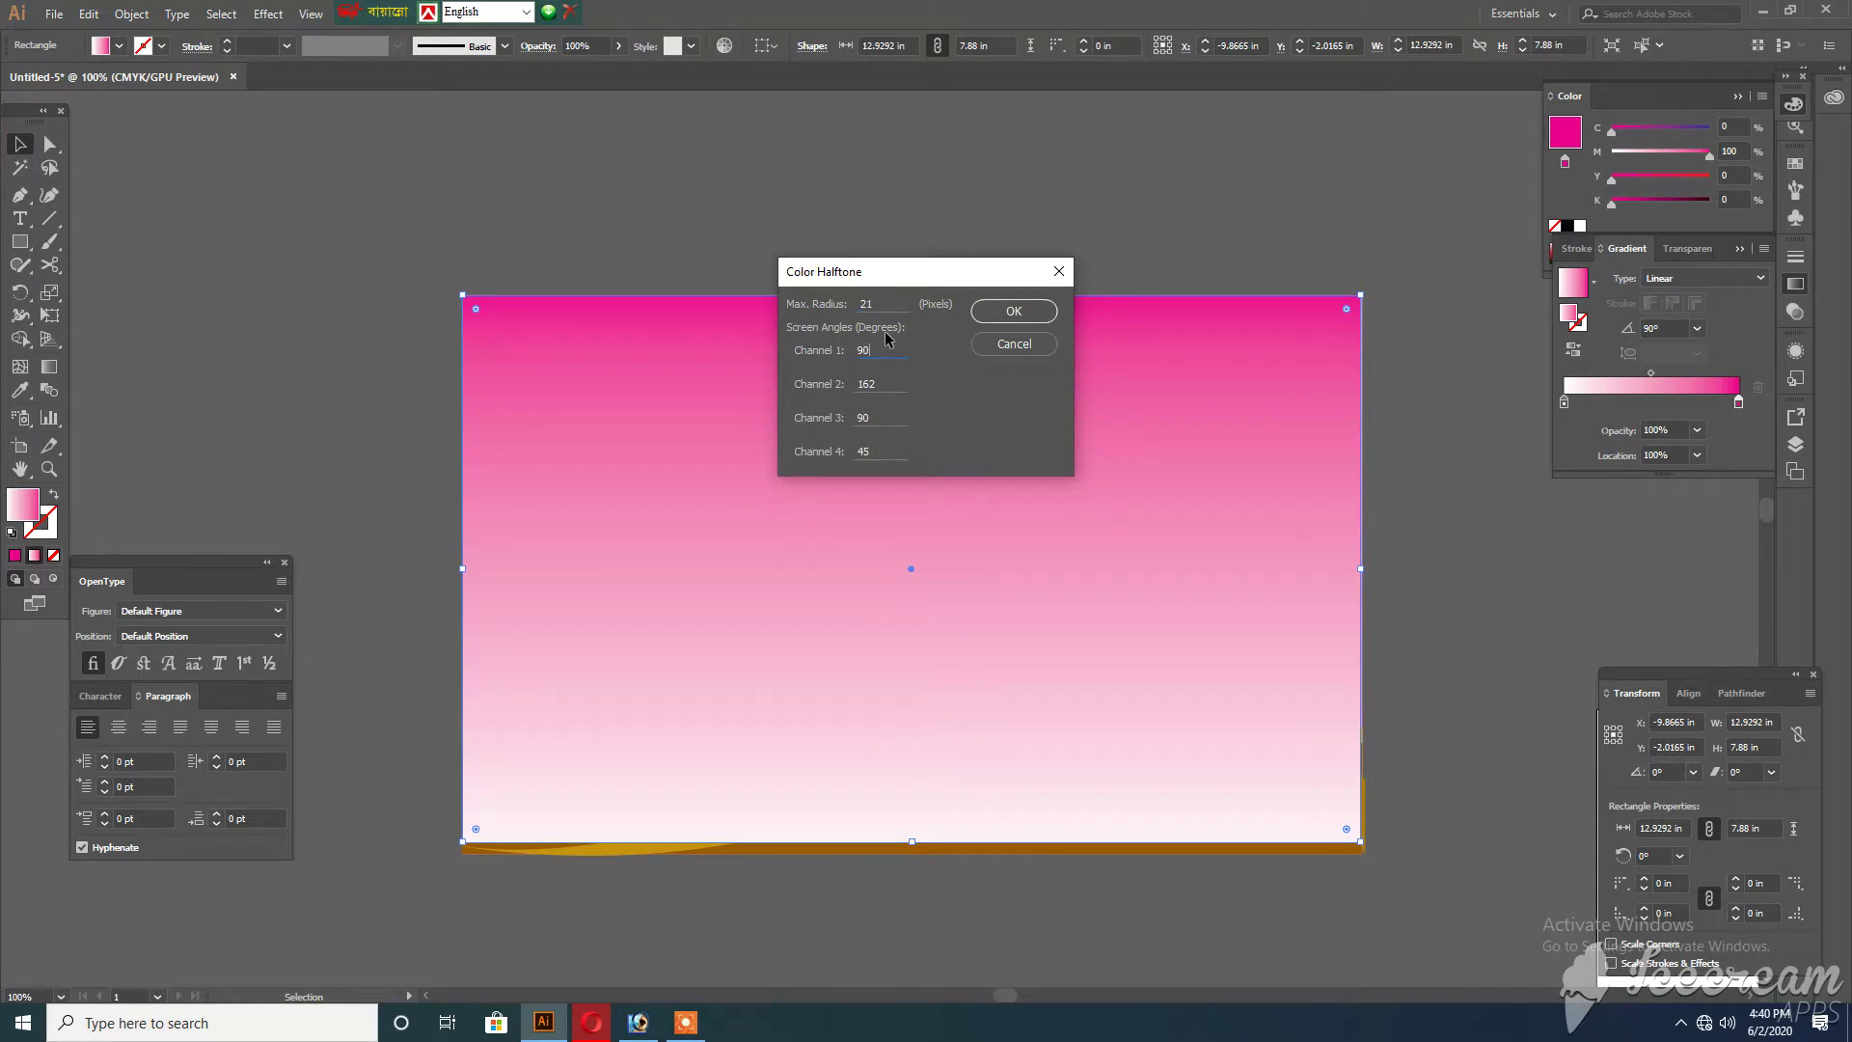
pyautogui.write('0')
pyautogui.press('Tab')
pyautogui.press('Tab')
pyautogui.click(1004, 312)
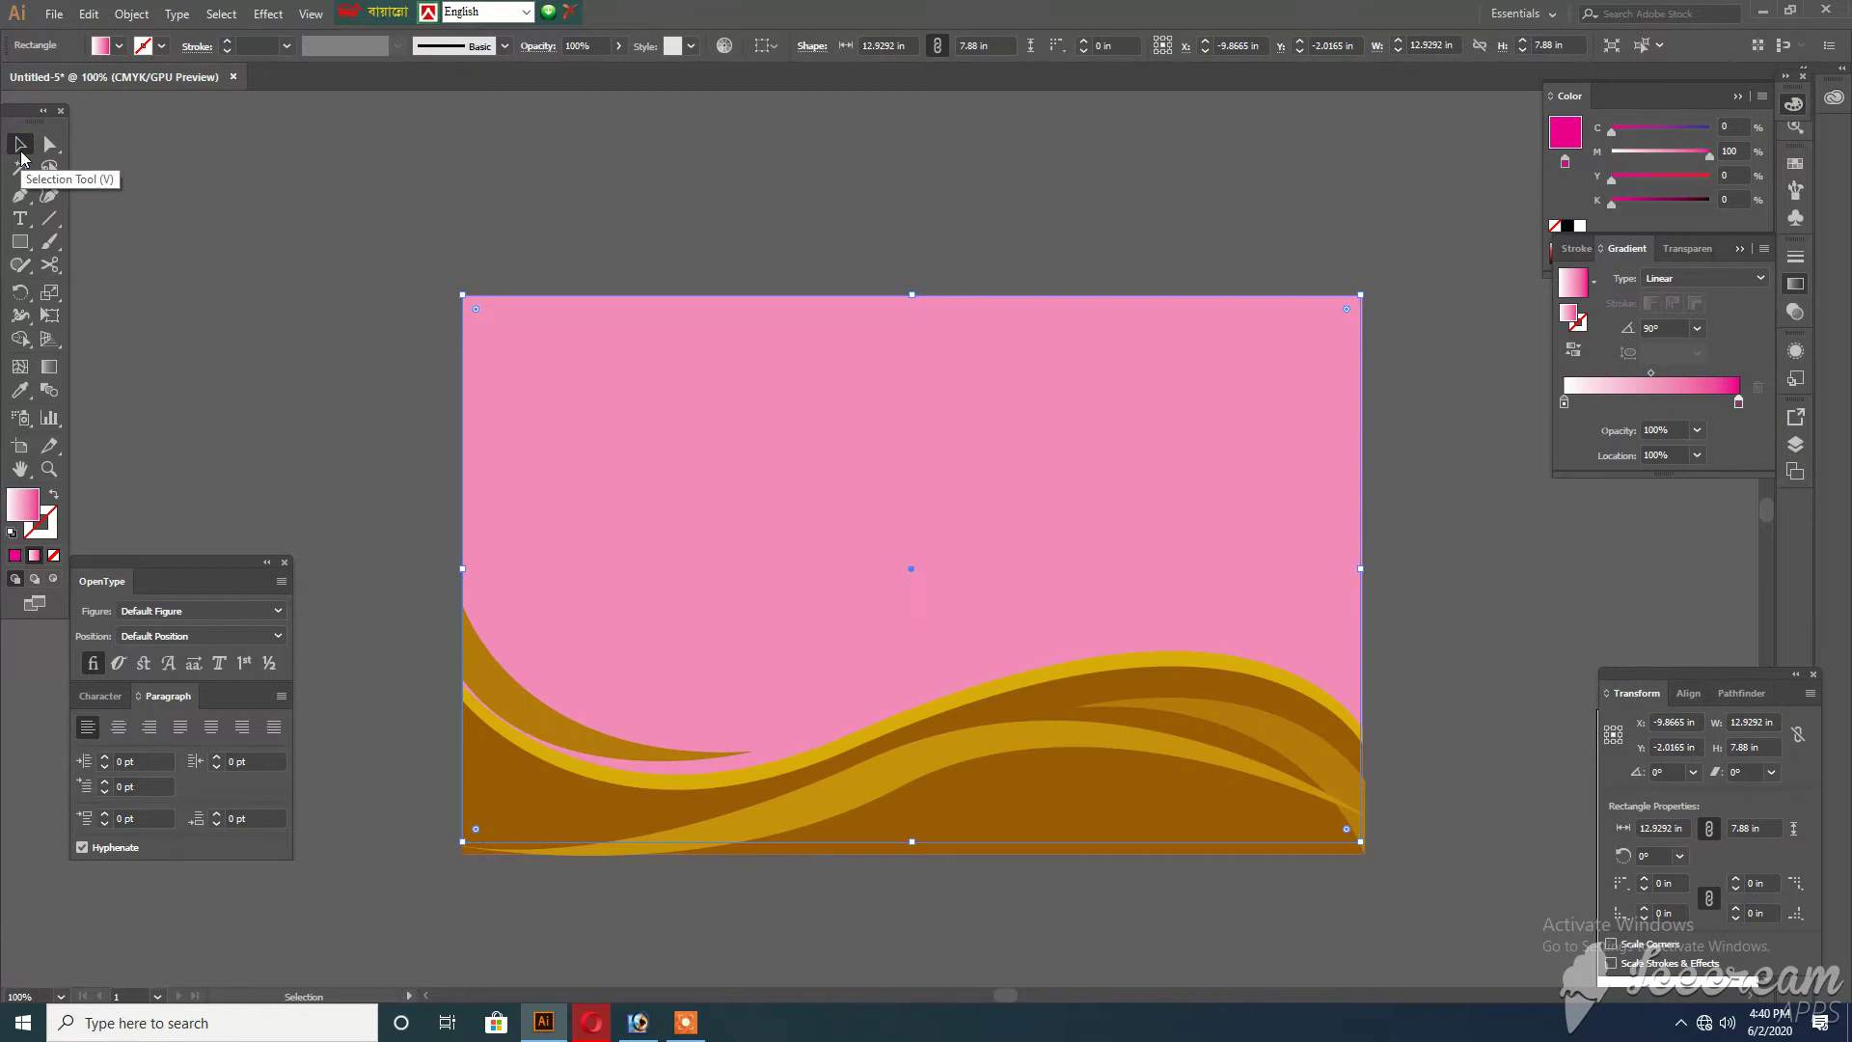
pyautogui.click(247, 270)
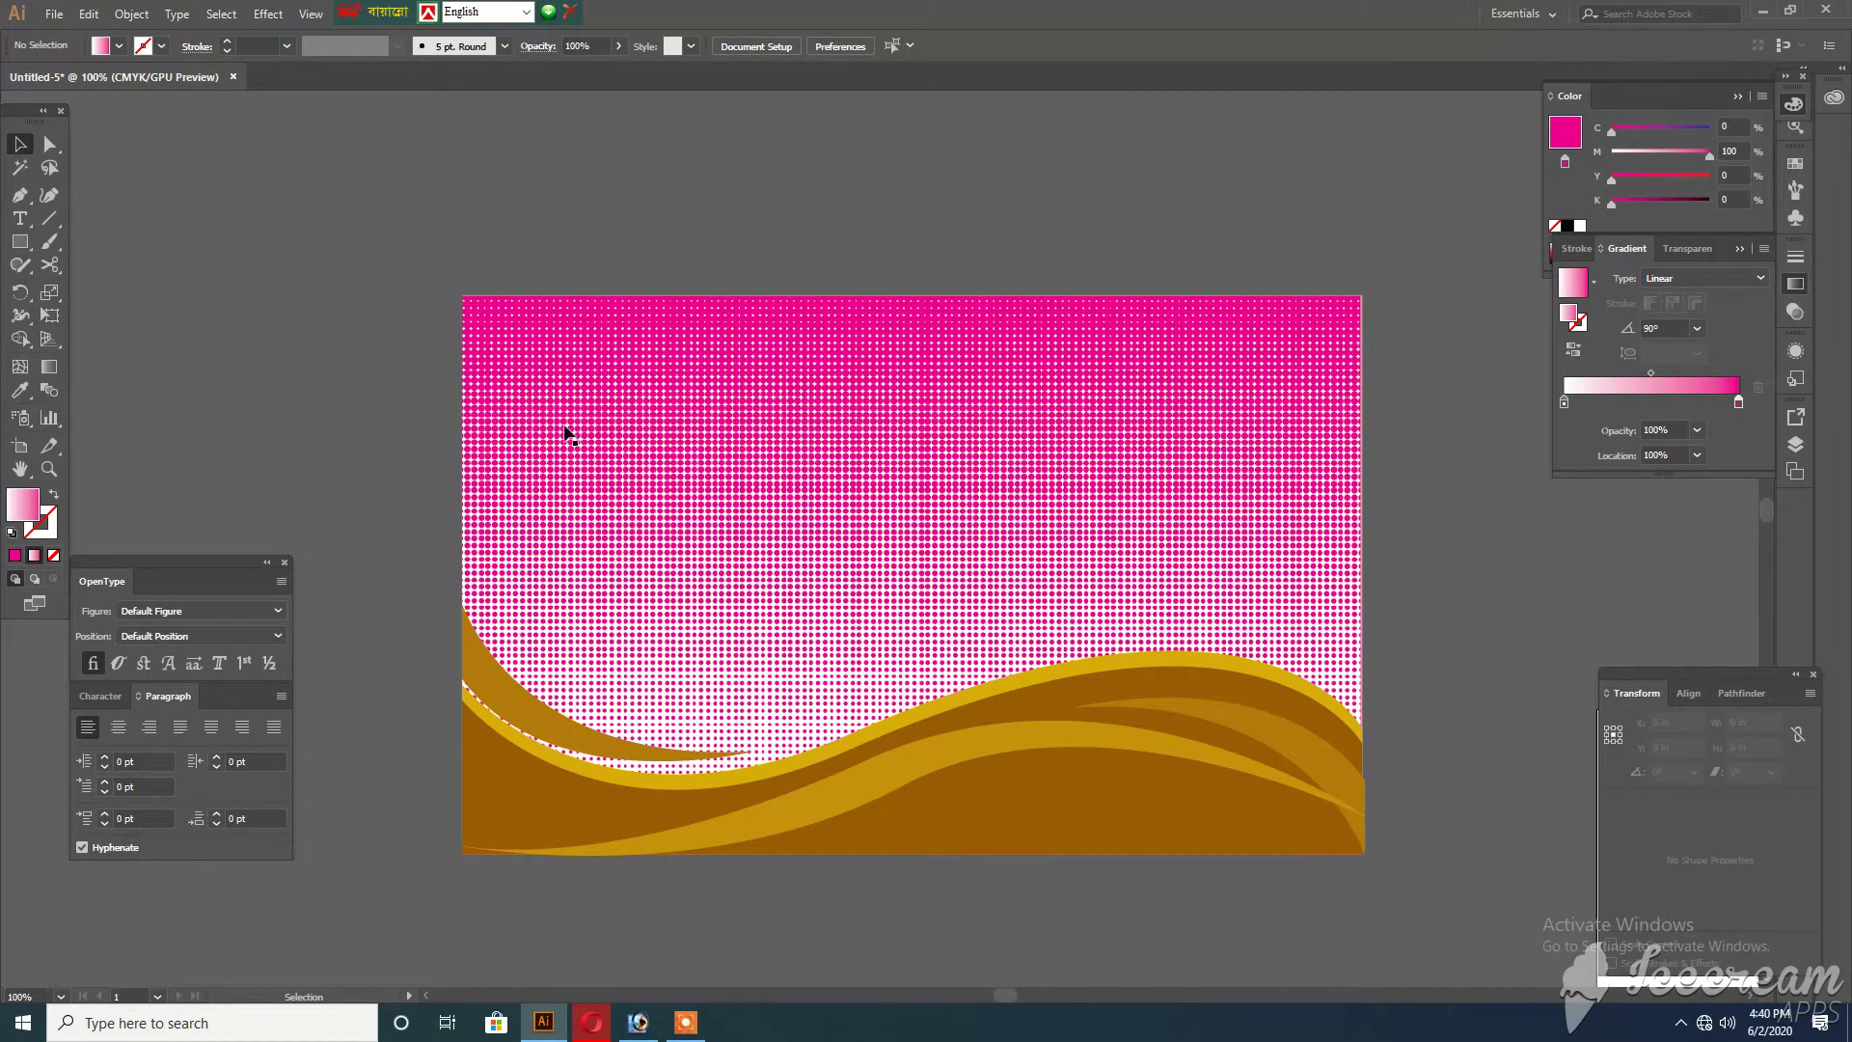
# Recolour the large brown wave at the bottom of the artwork to 100% magenta, 0% yellow and 35% black
pyautogui.keyDown('ctrl'); pyautogui.keyDown('alt'); pyautogui.click(835, 609); pyautogui.keyUp('alt'); pyautogui.keyUp('ctrl')
pyautogui.keyDown('ctrl'); pyautogui.click(915, 579); pyautogui.keyUp('ctrl')
pyautogui.moveTo(969, 504); pyautogui.dragTo(952, 541)
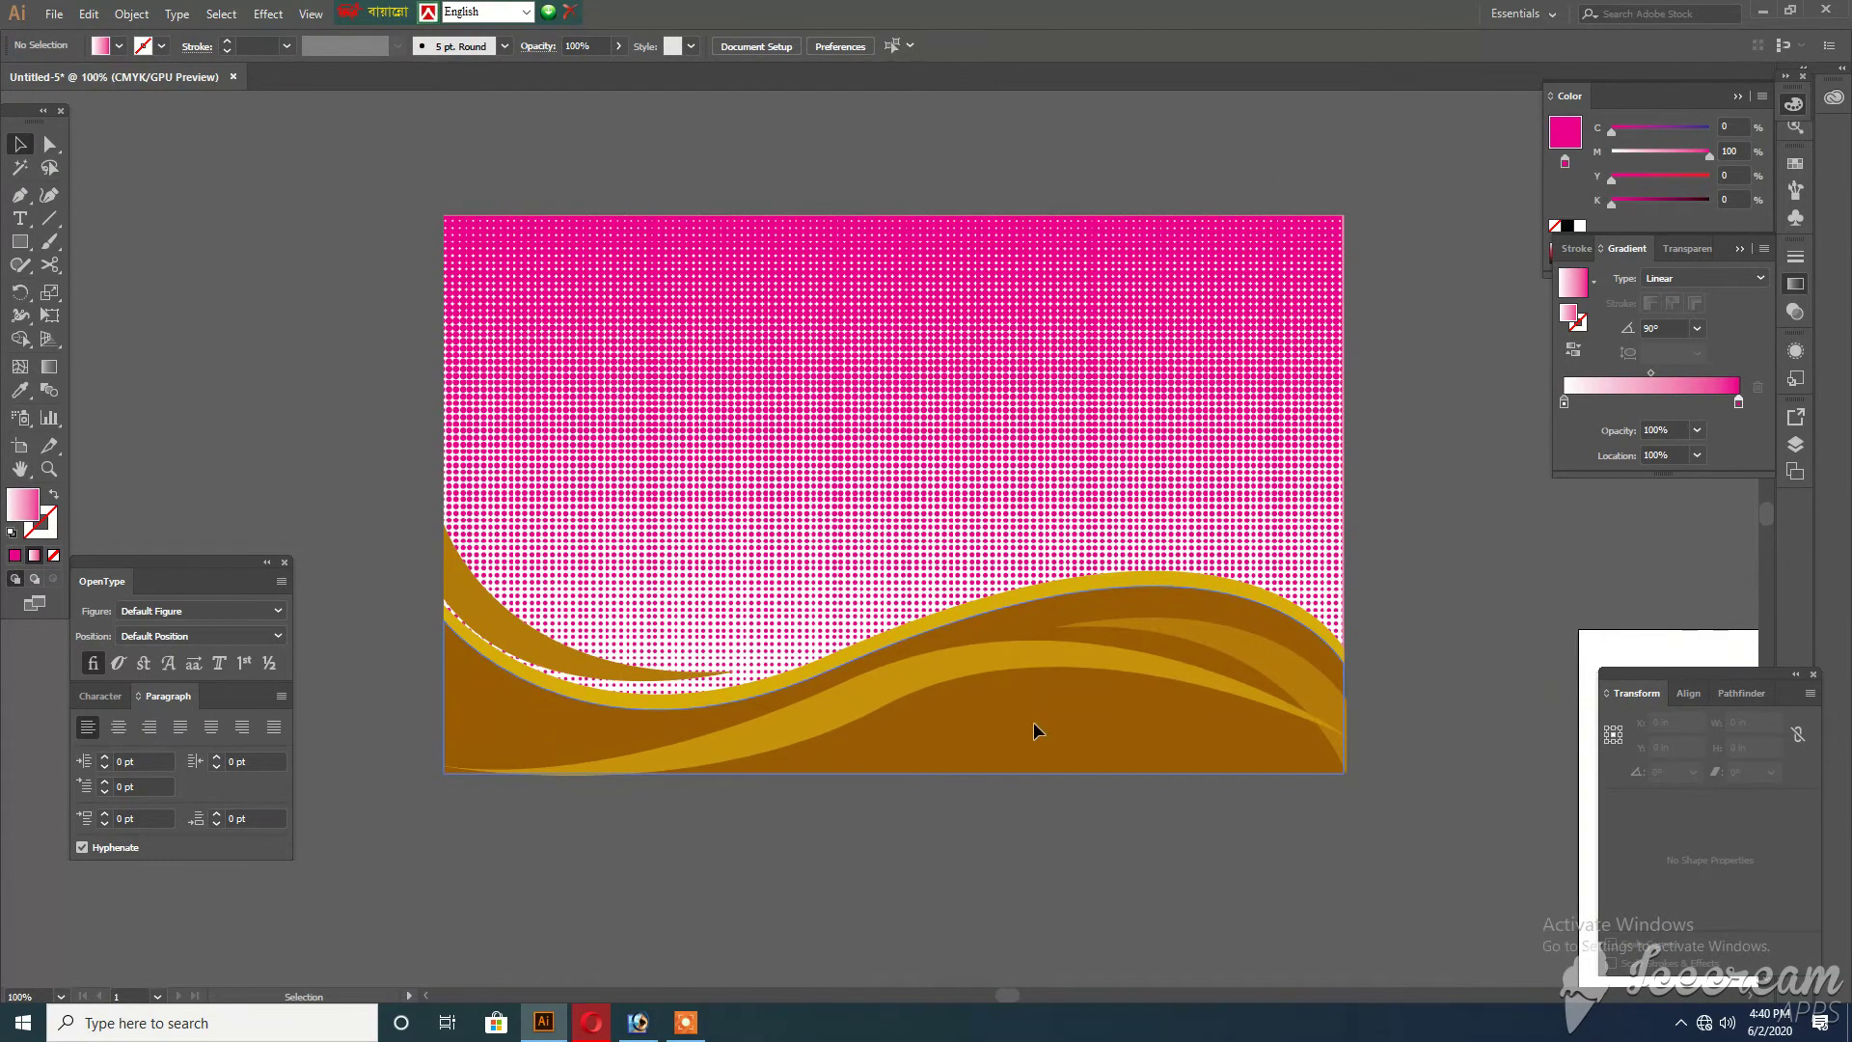
pyautogui.click(1035, 730)
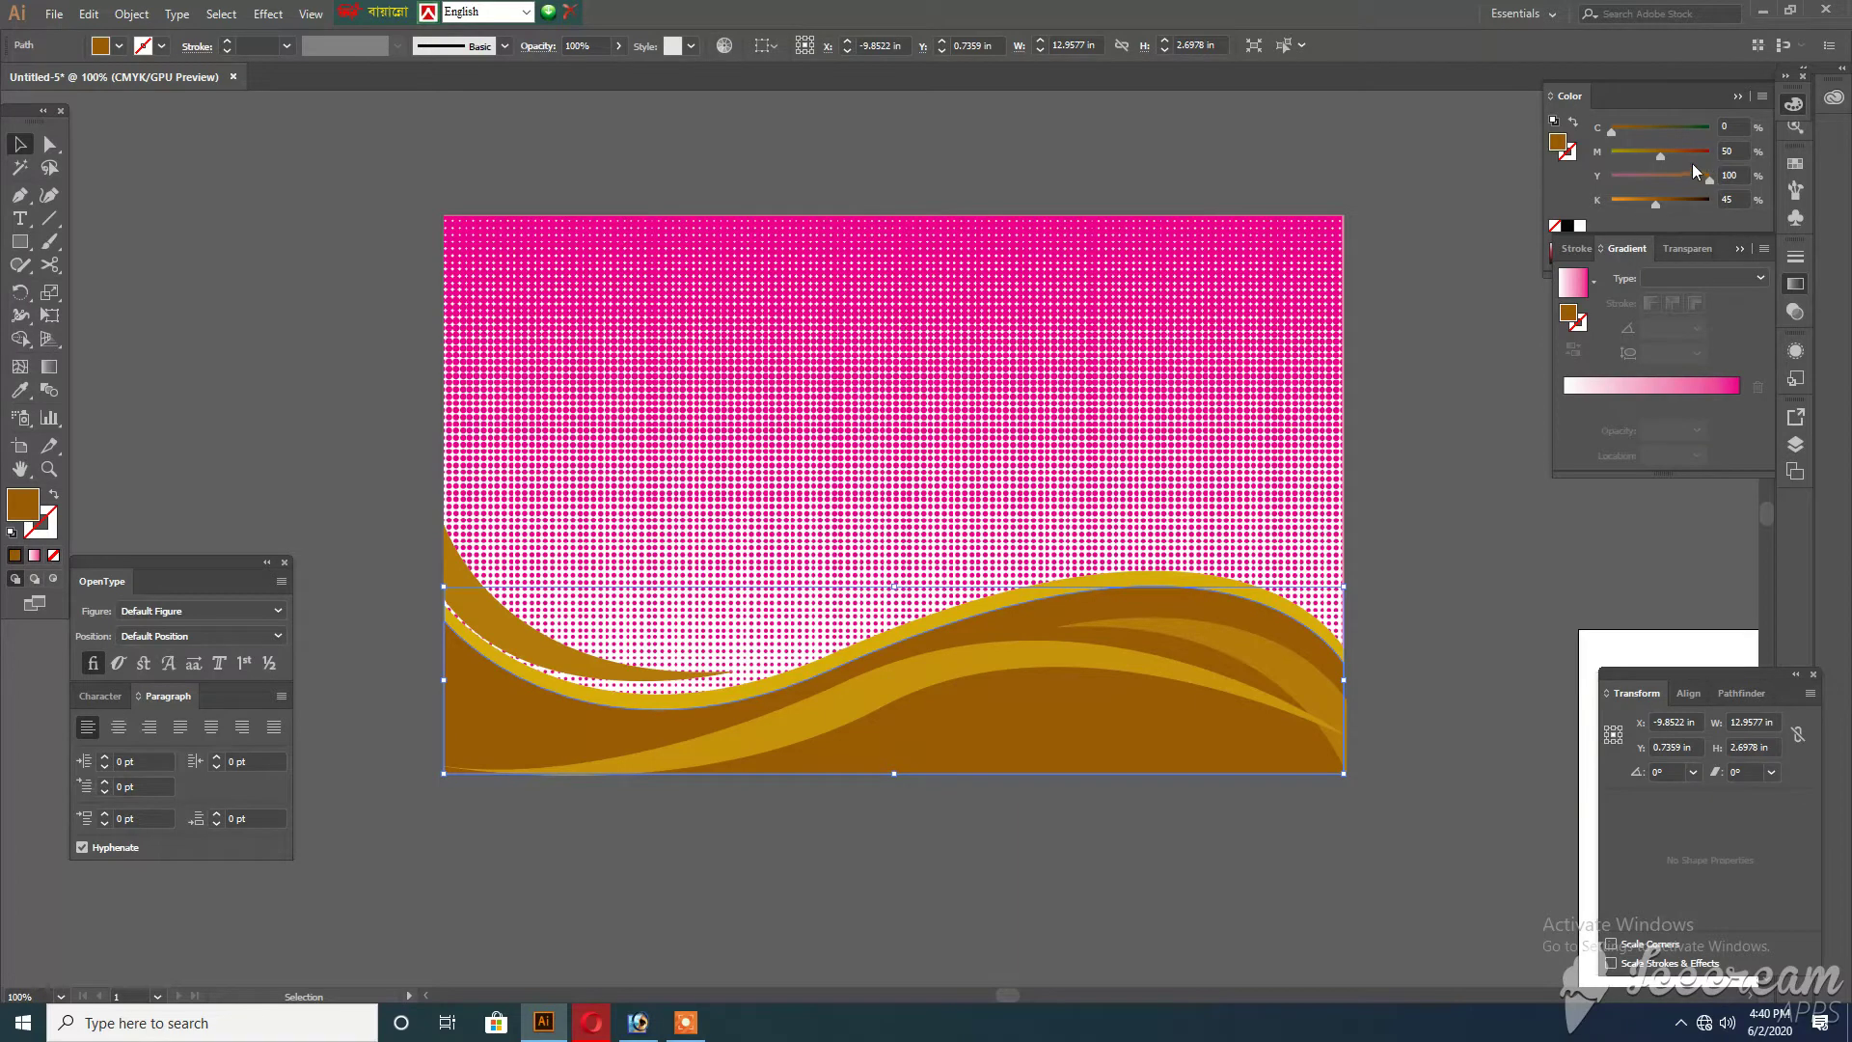
pyautogui.moveTo(1693, 158); pyautogui.dragTo(1763, 150)
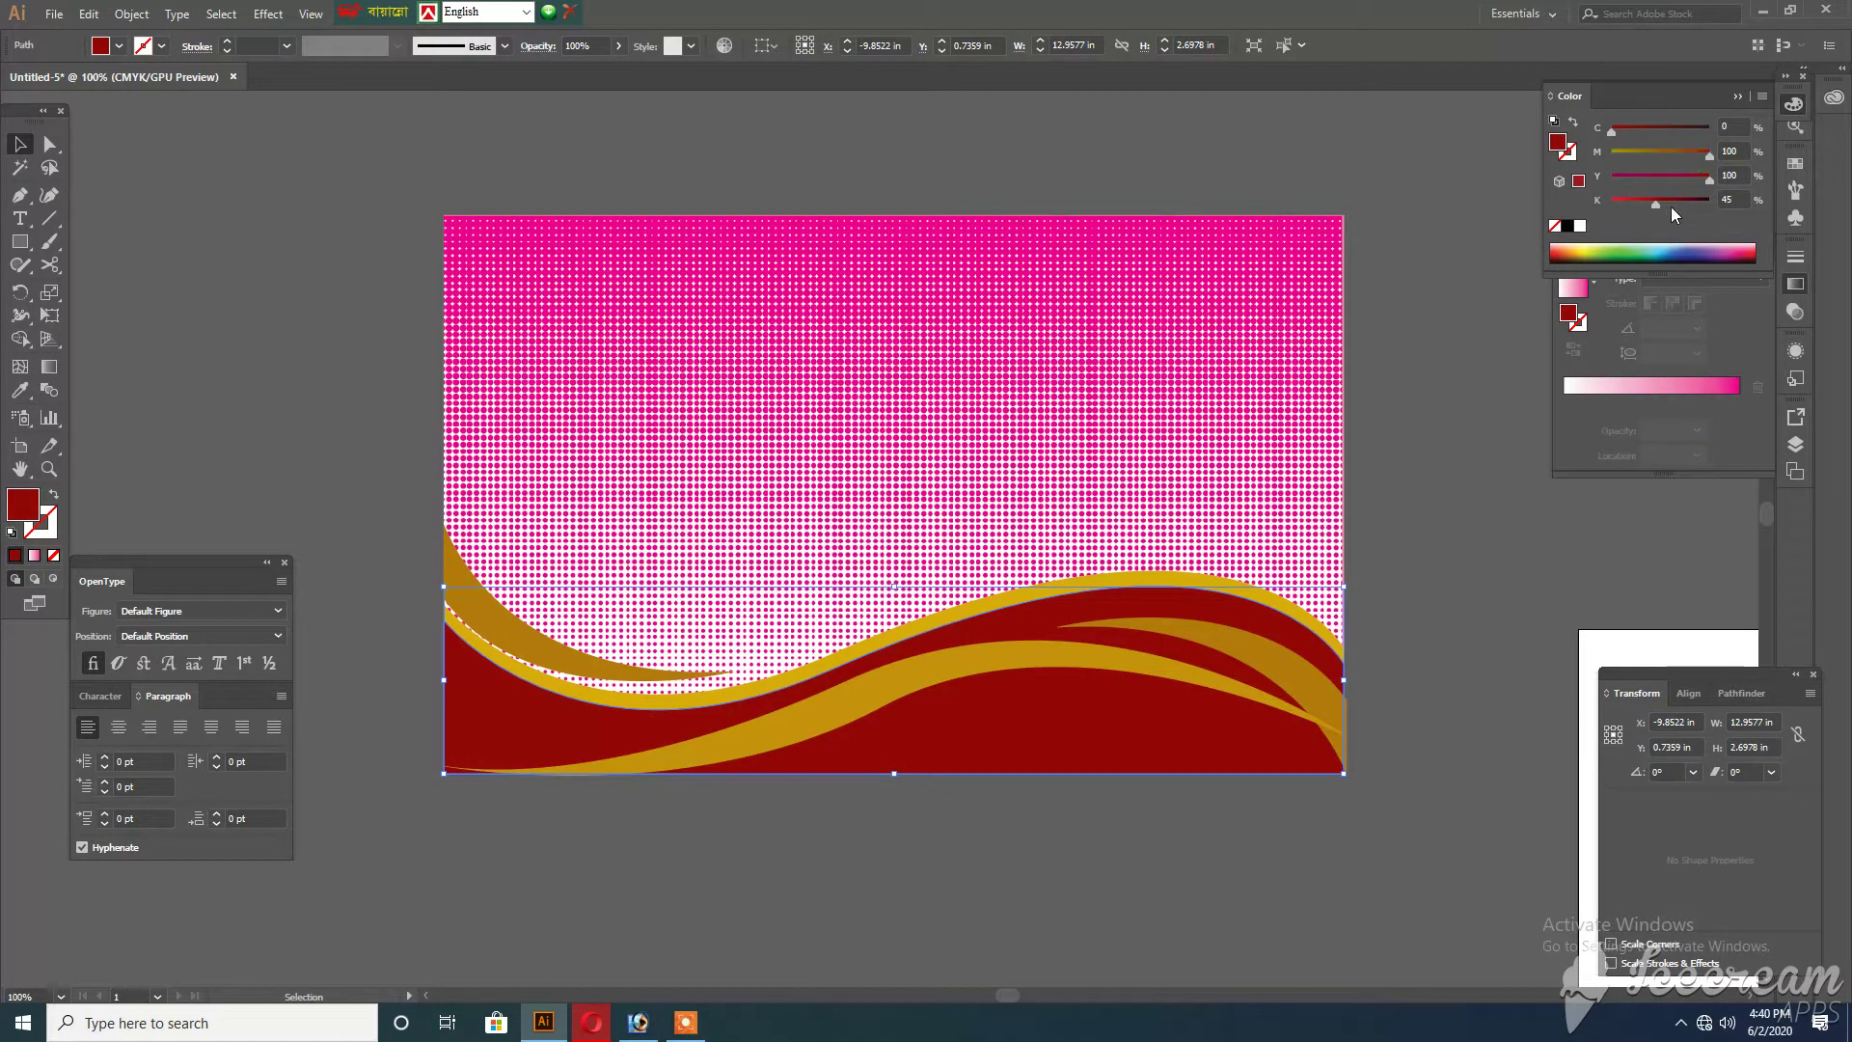
pyautogui.moveTo(1657, 200); pyautogui.dragTo(1611, 200)
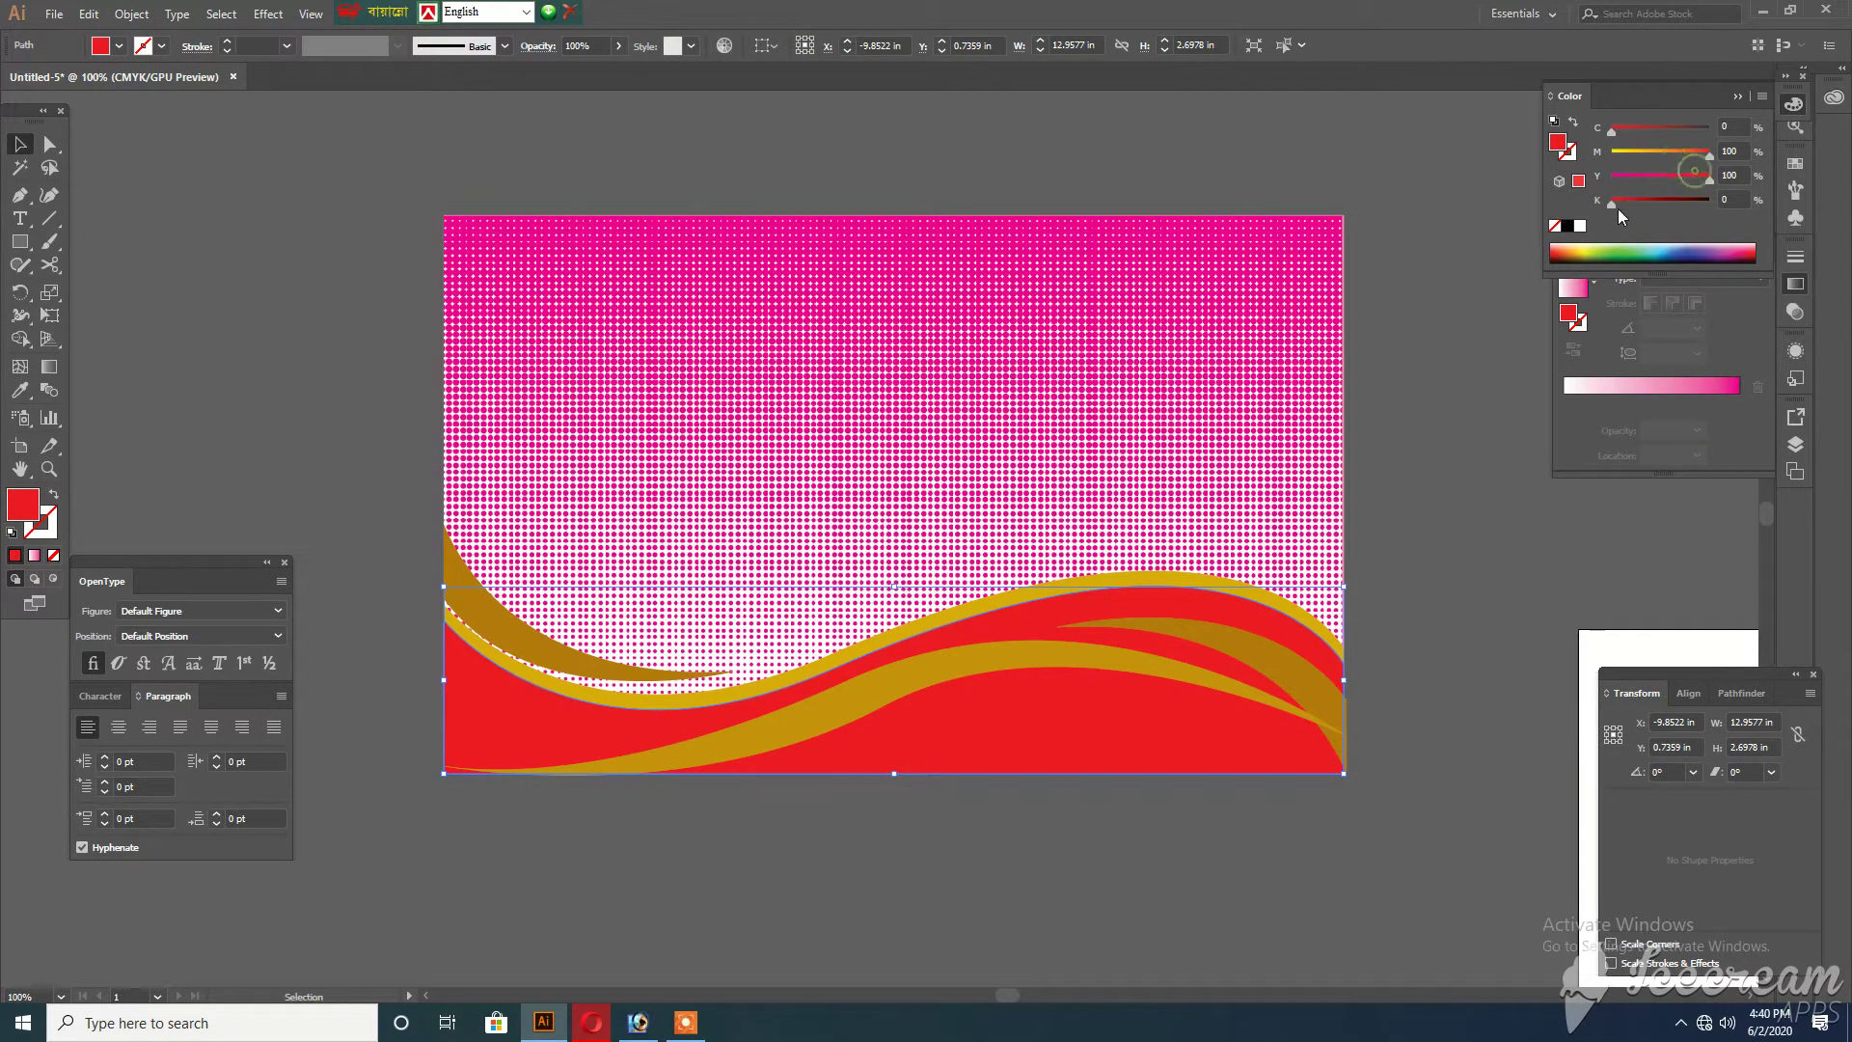
pyautogui.click(1646, 201)
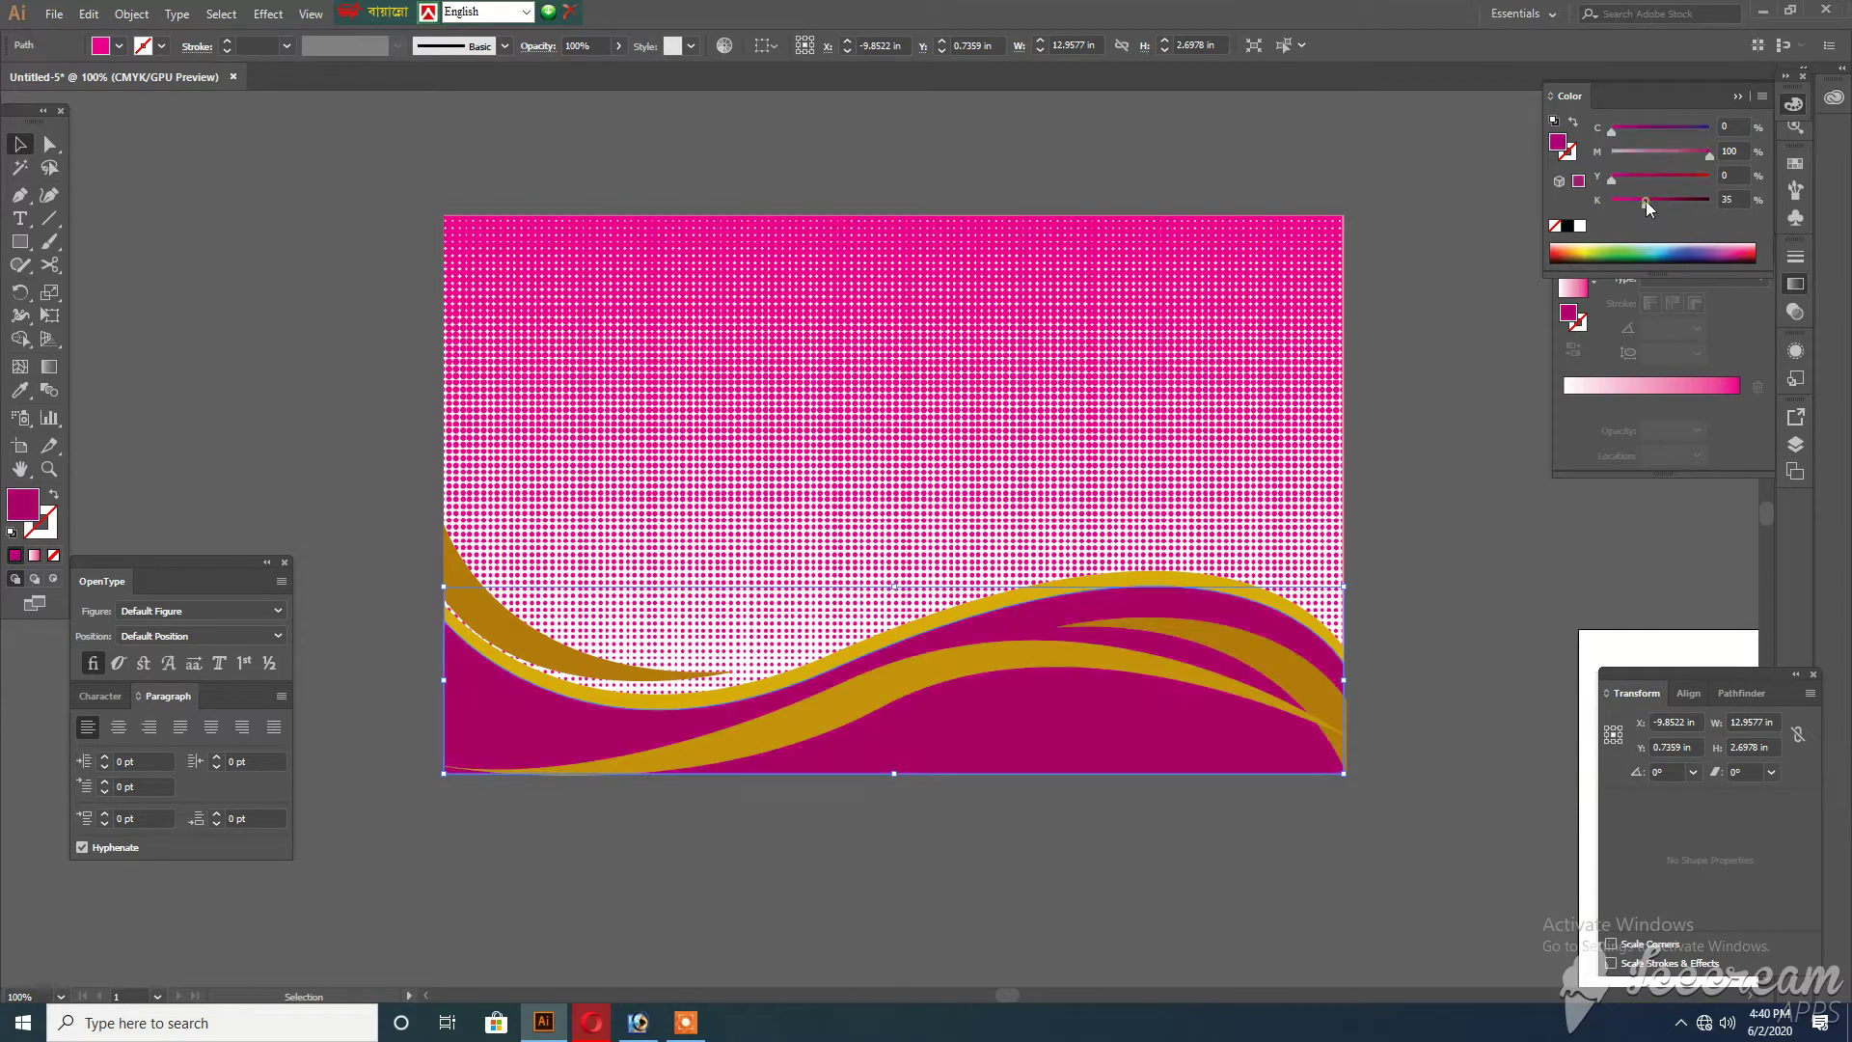
pyautogui.click(1437, 299)
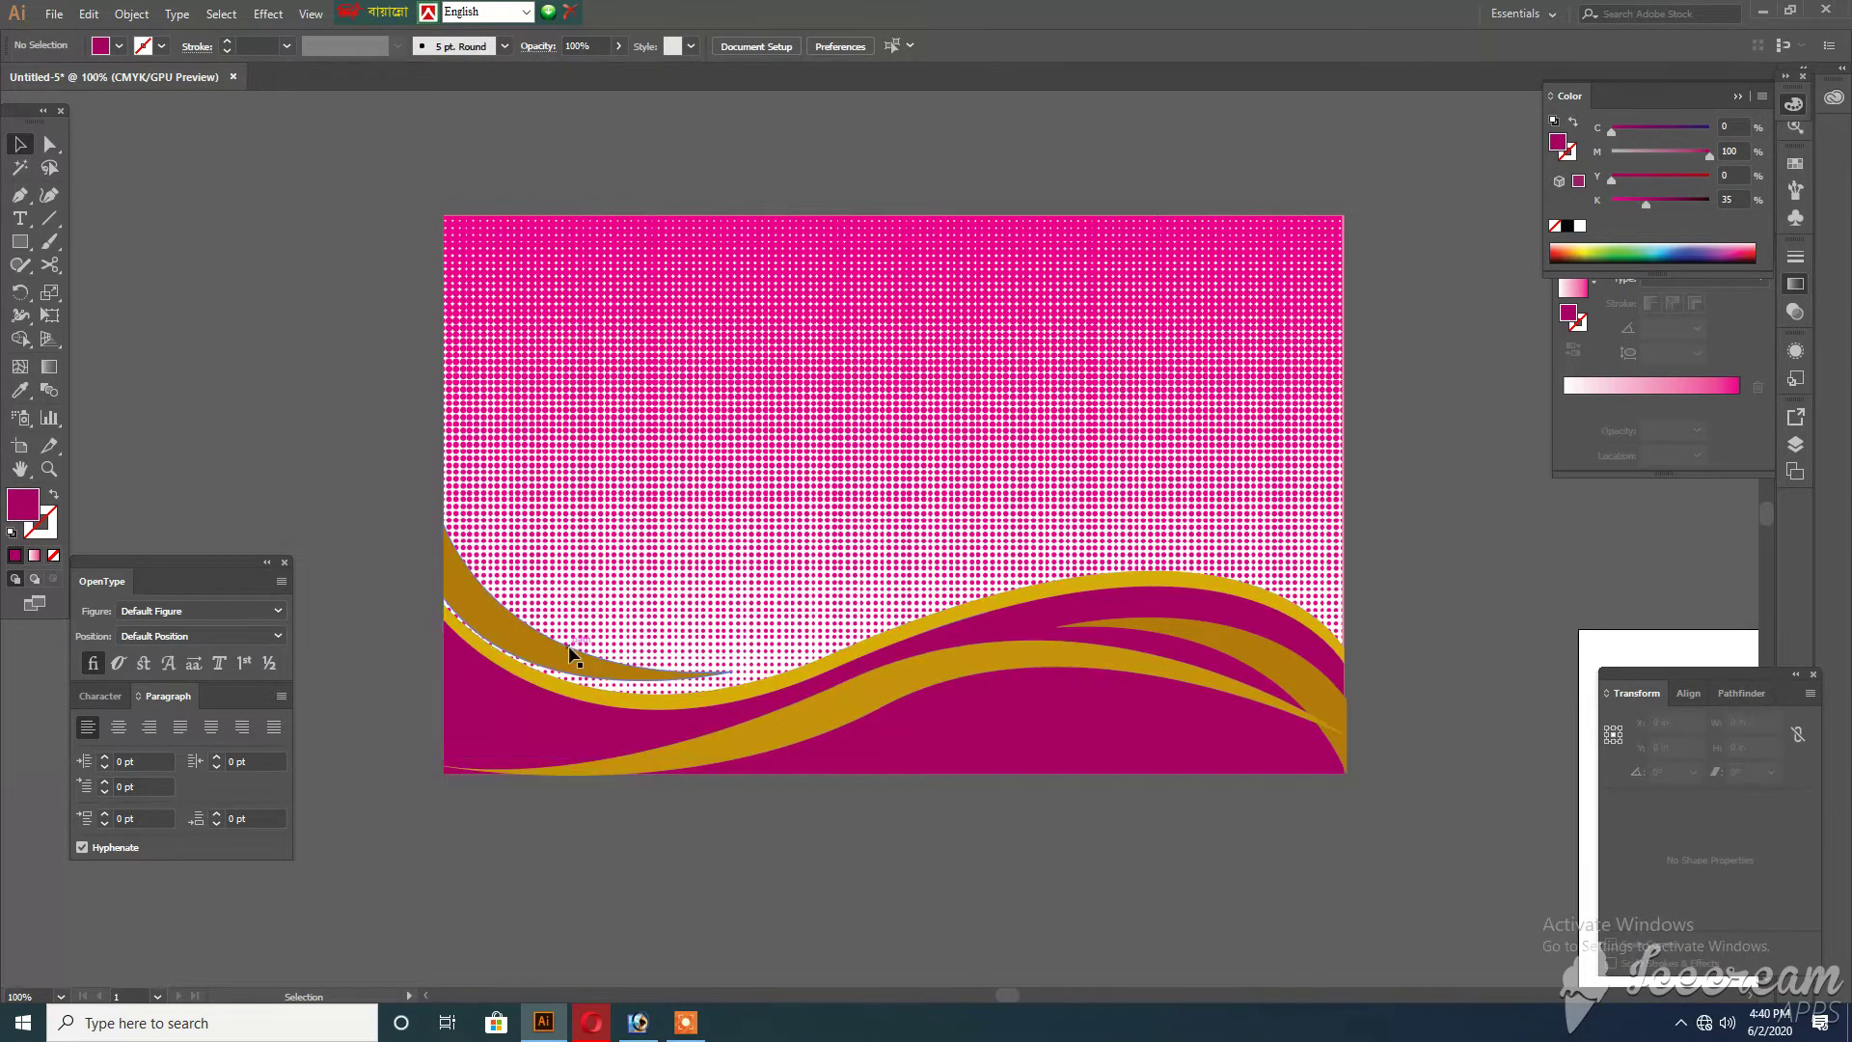
# Match the left gold swoosh's fill to the dark magenta of the large bottom wave with the Eyedropper
pyautogui.click(532, 646)
pyautogui.click(19, 389)
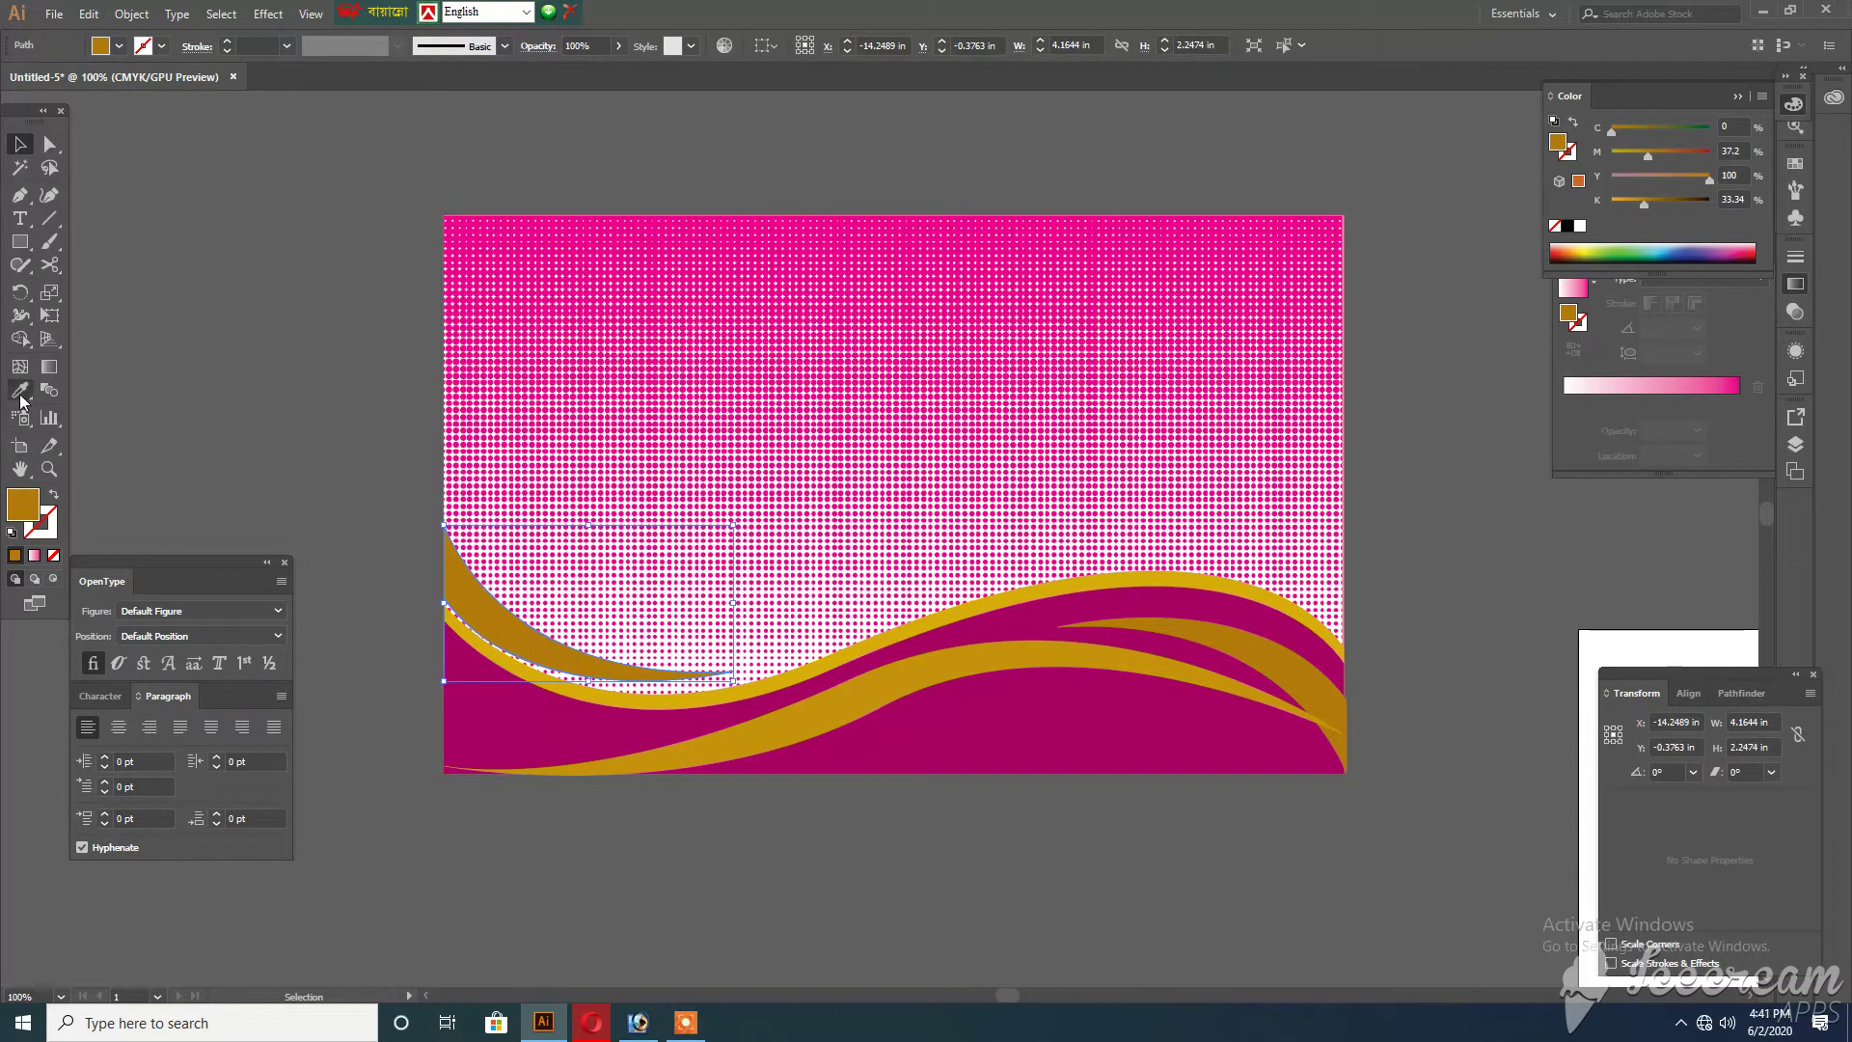
pyautogui.click(544, 745)
pyautogui.press('v')
pyautogui.click(1393, 616)
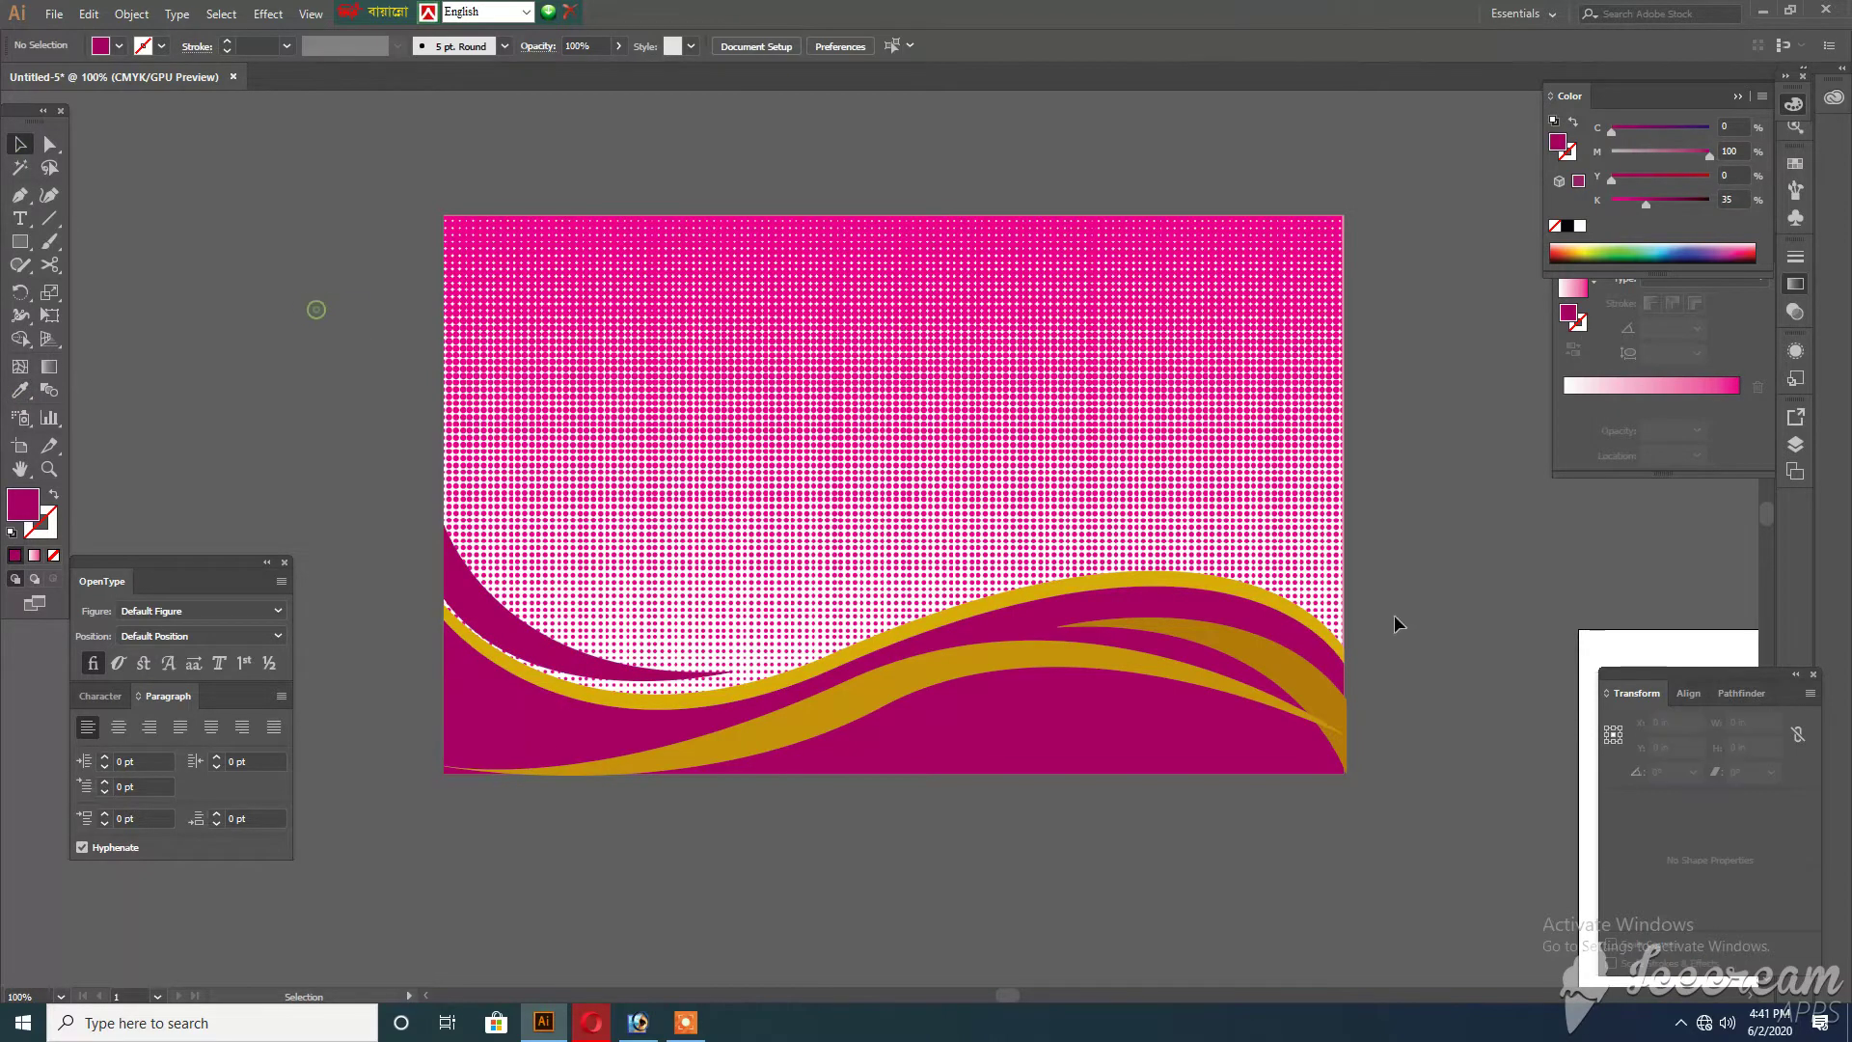
# Sample the halftone background's white-to-magenta gradient onto the yellow band along the top of the wave
pyautogui.click(937, 632)
pyautogui.press('i')
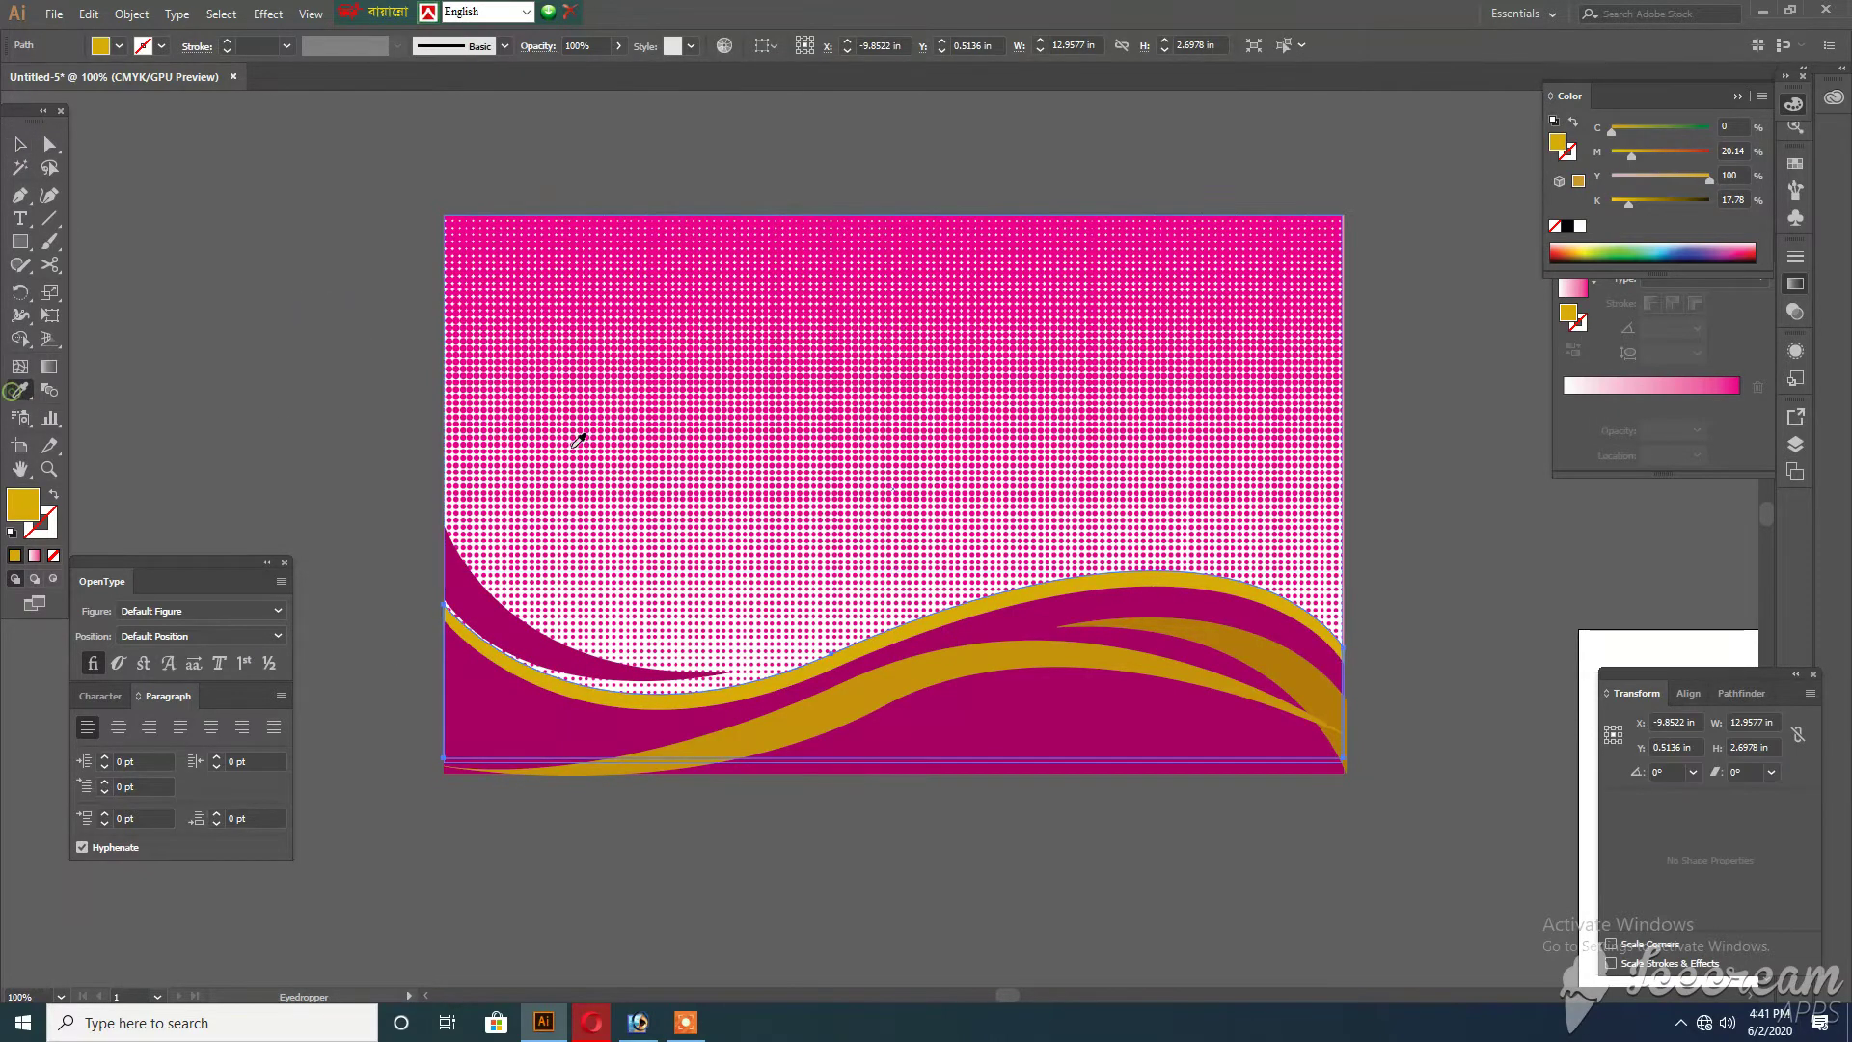
pyautogui.click(564, 286)
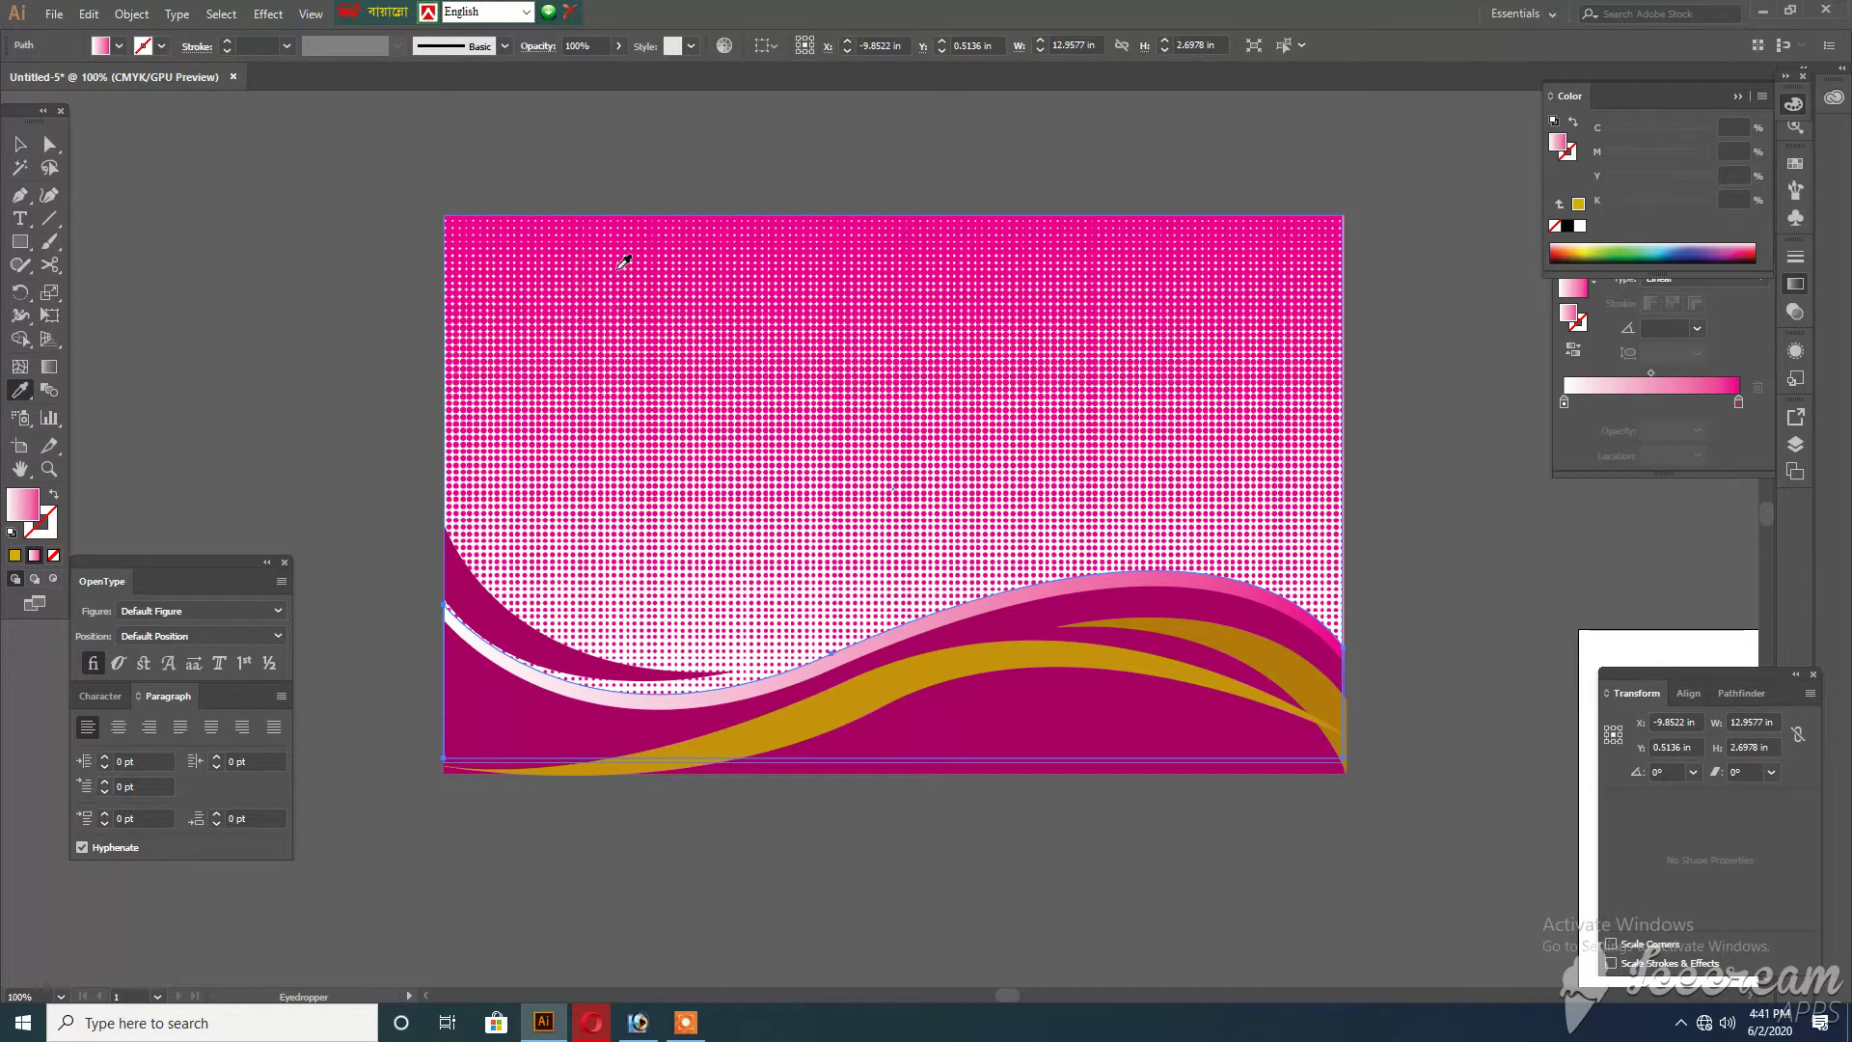
pyautogui.click(19, 167)
pyautogui.hotkey('ctrl', 'shift', 'a')
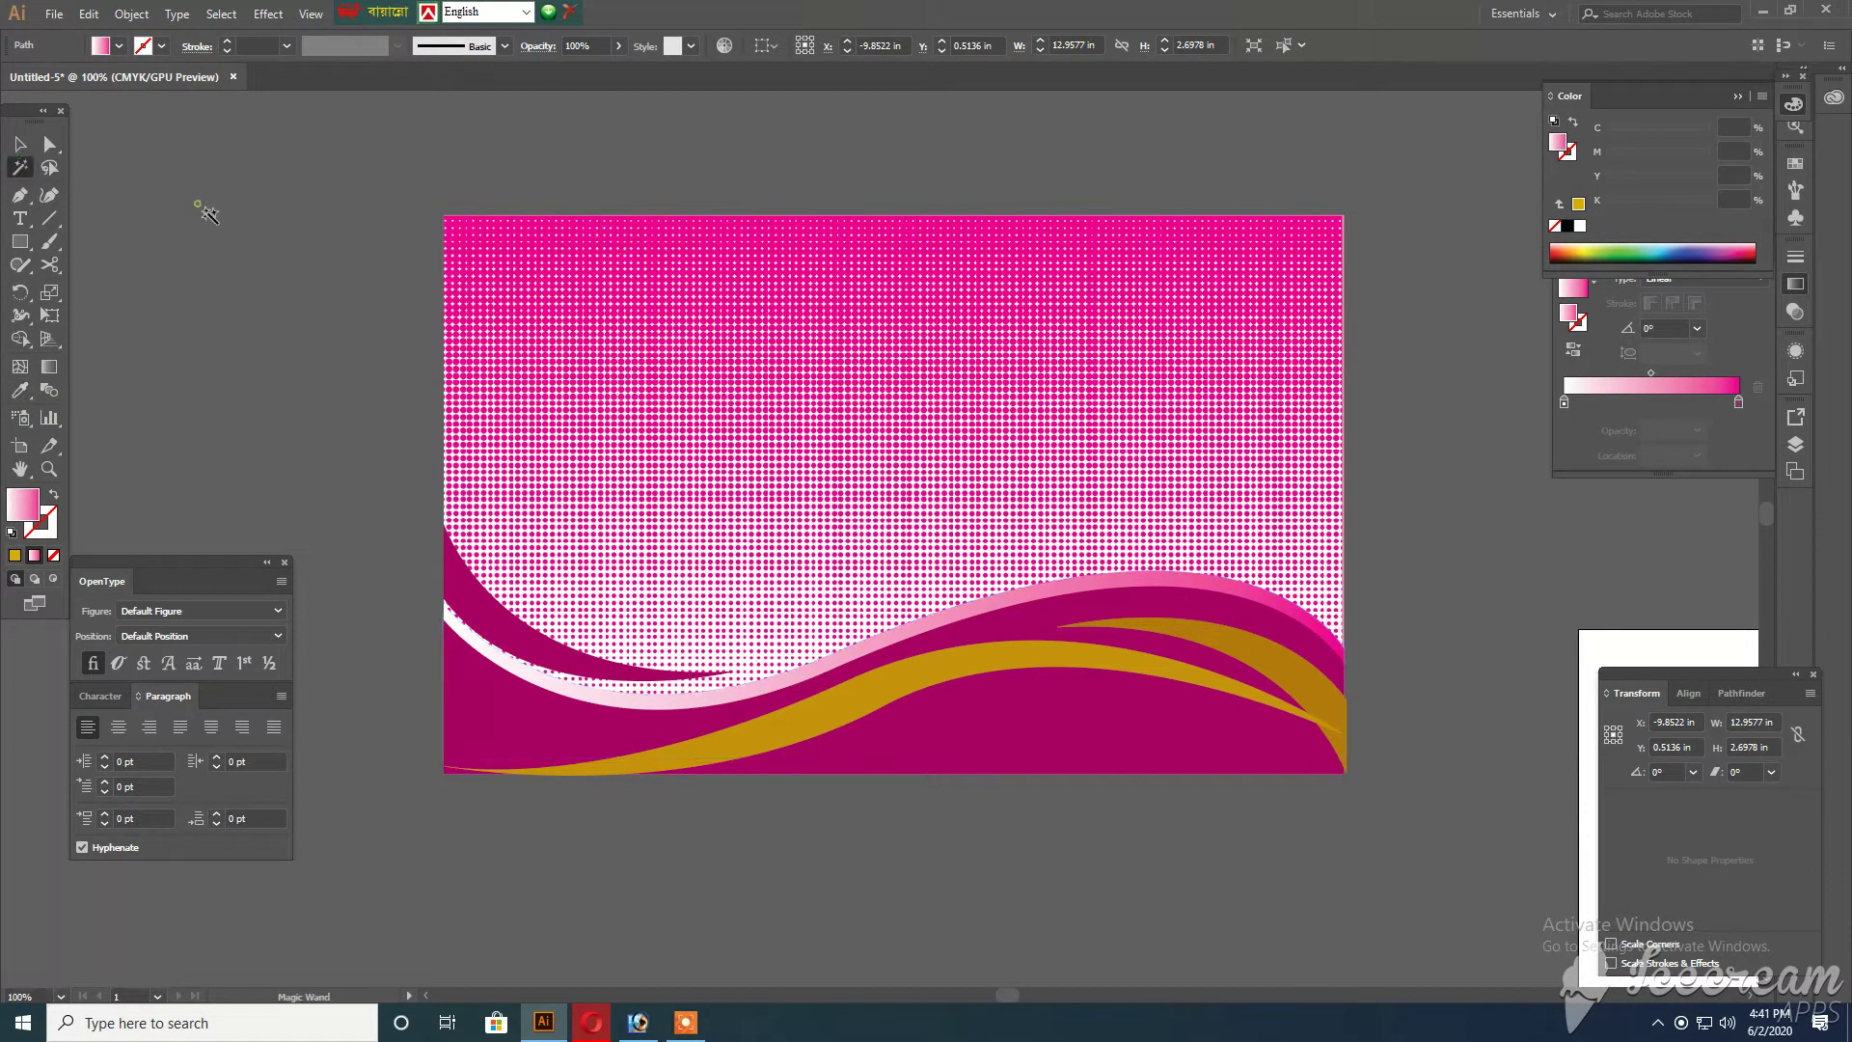
pyautogui.click(16, 147)
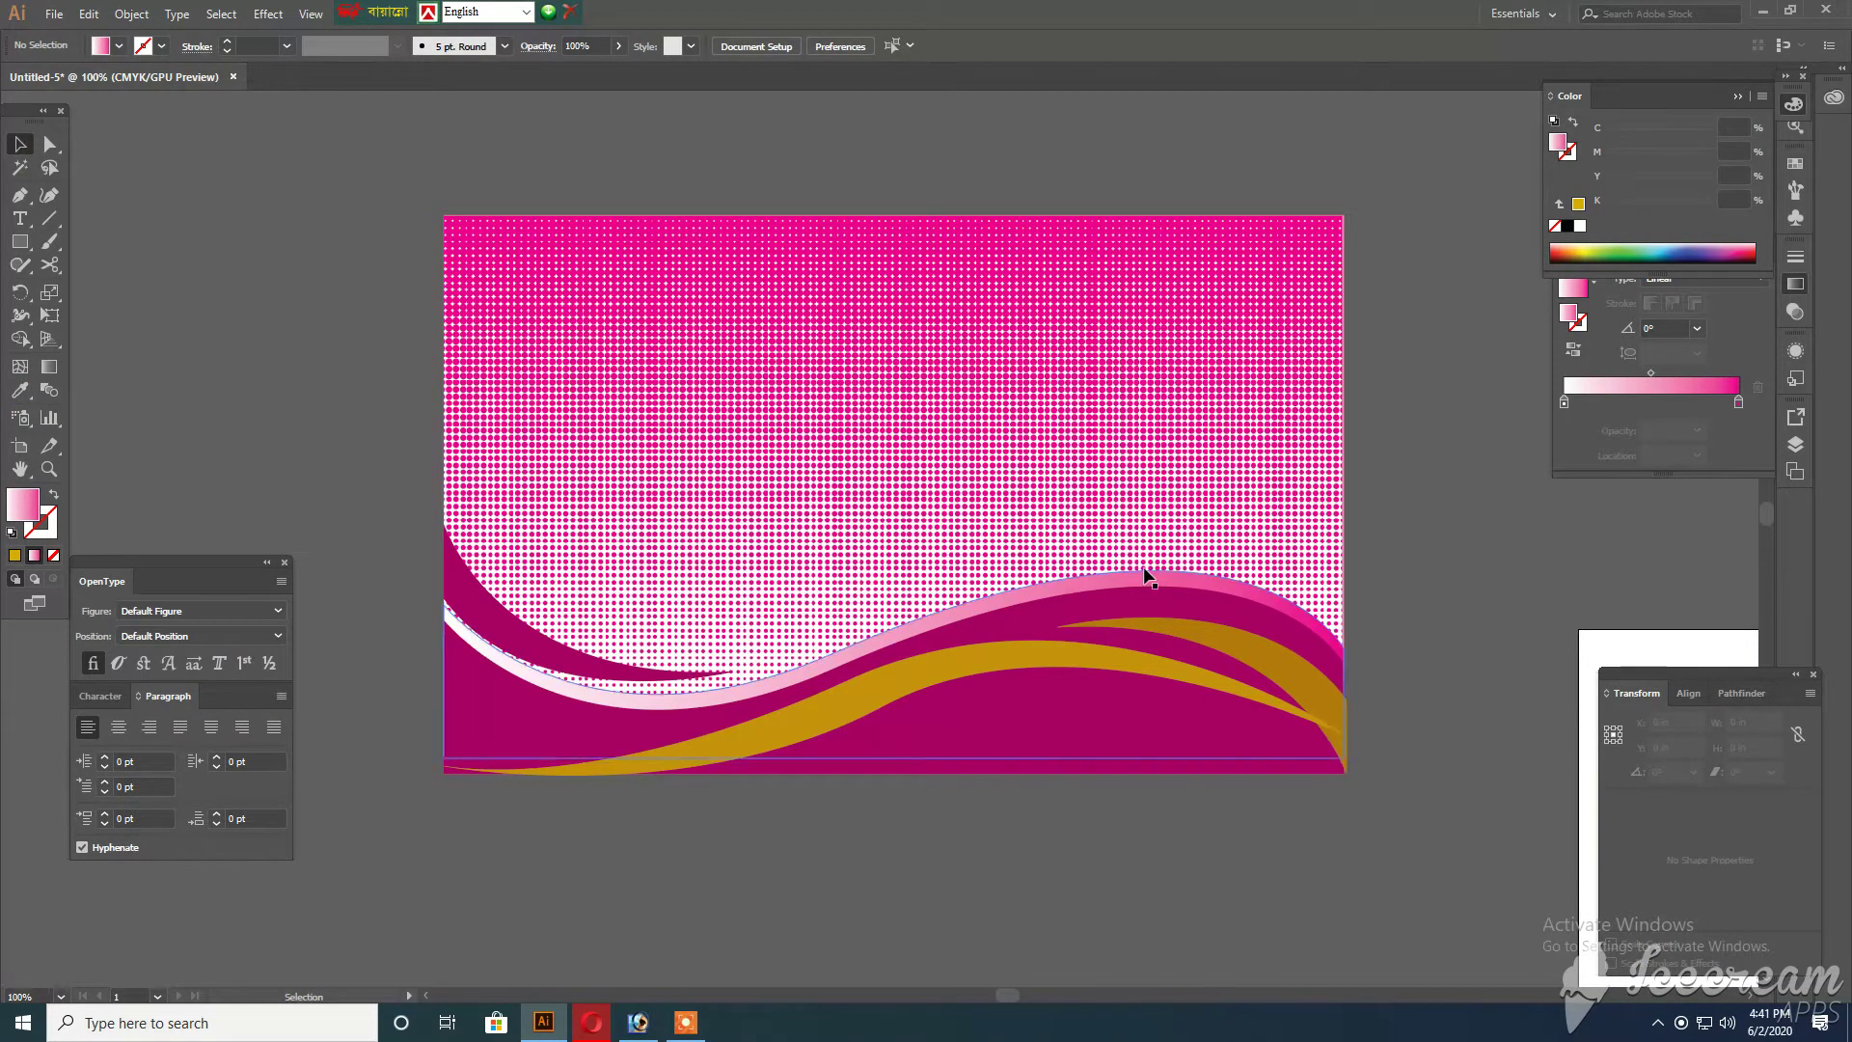
# Recolour the right gold swoosh to light pink with 55% magenta, 0% yellow and 0% black
pyautogui.click(1253, 644)
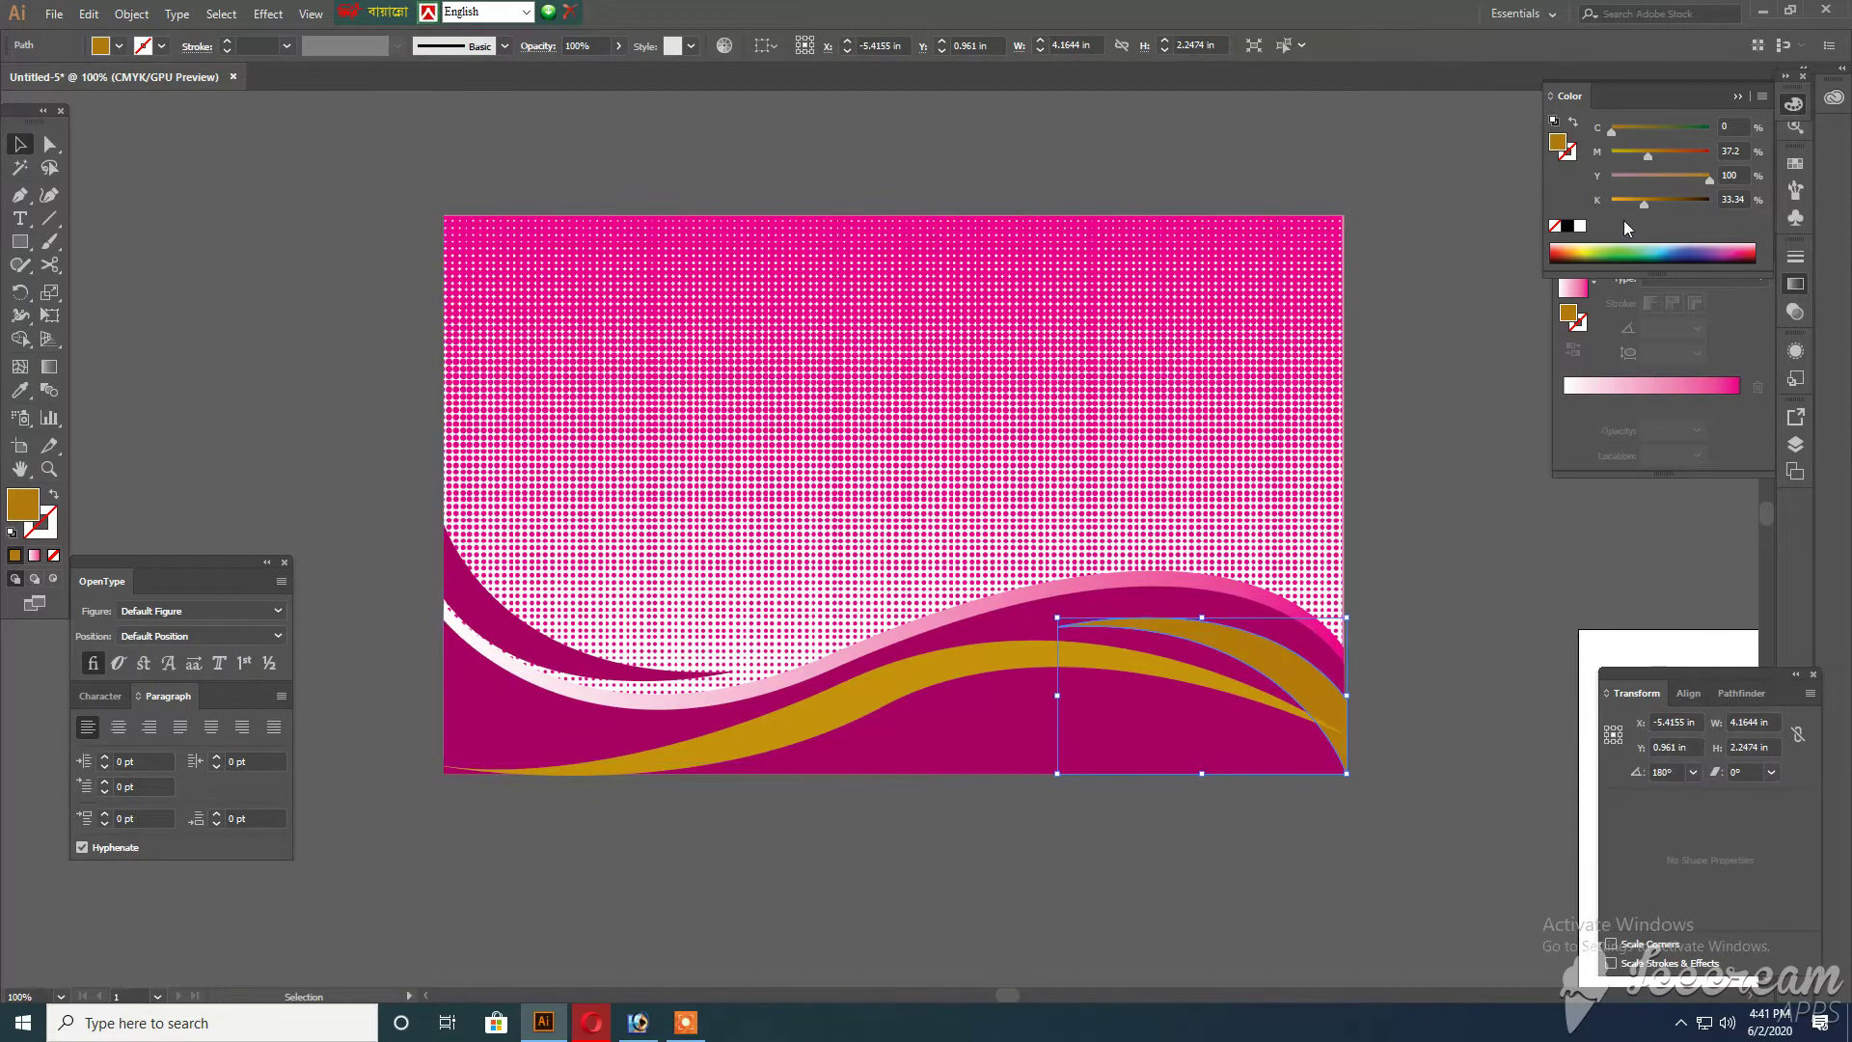
pyautogui.moveTo(1690, 162); pyautogui.dragTo(1710, 160)
pyautogui.moveTo(1709, 180); pyautogui.dragTo(1515, 214)
pyautogui.moveTo(1643, 203); pyautogui.dragTo(1460, 229)
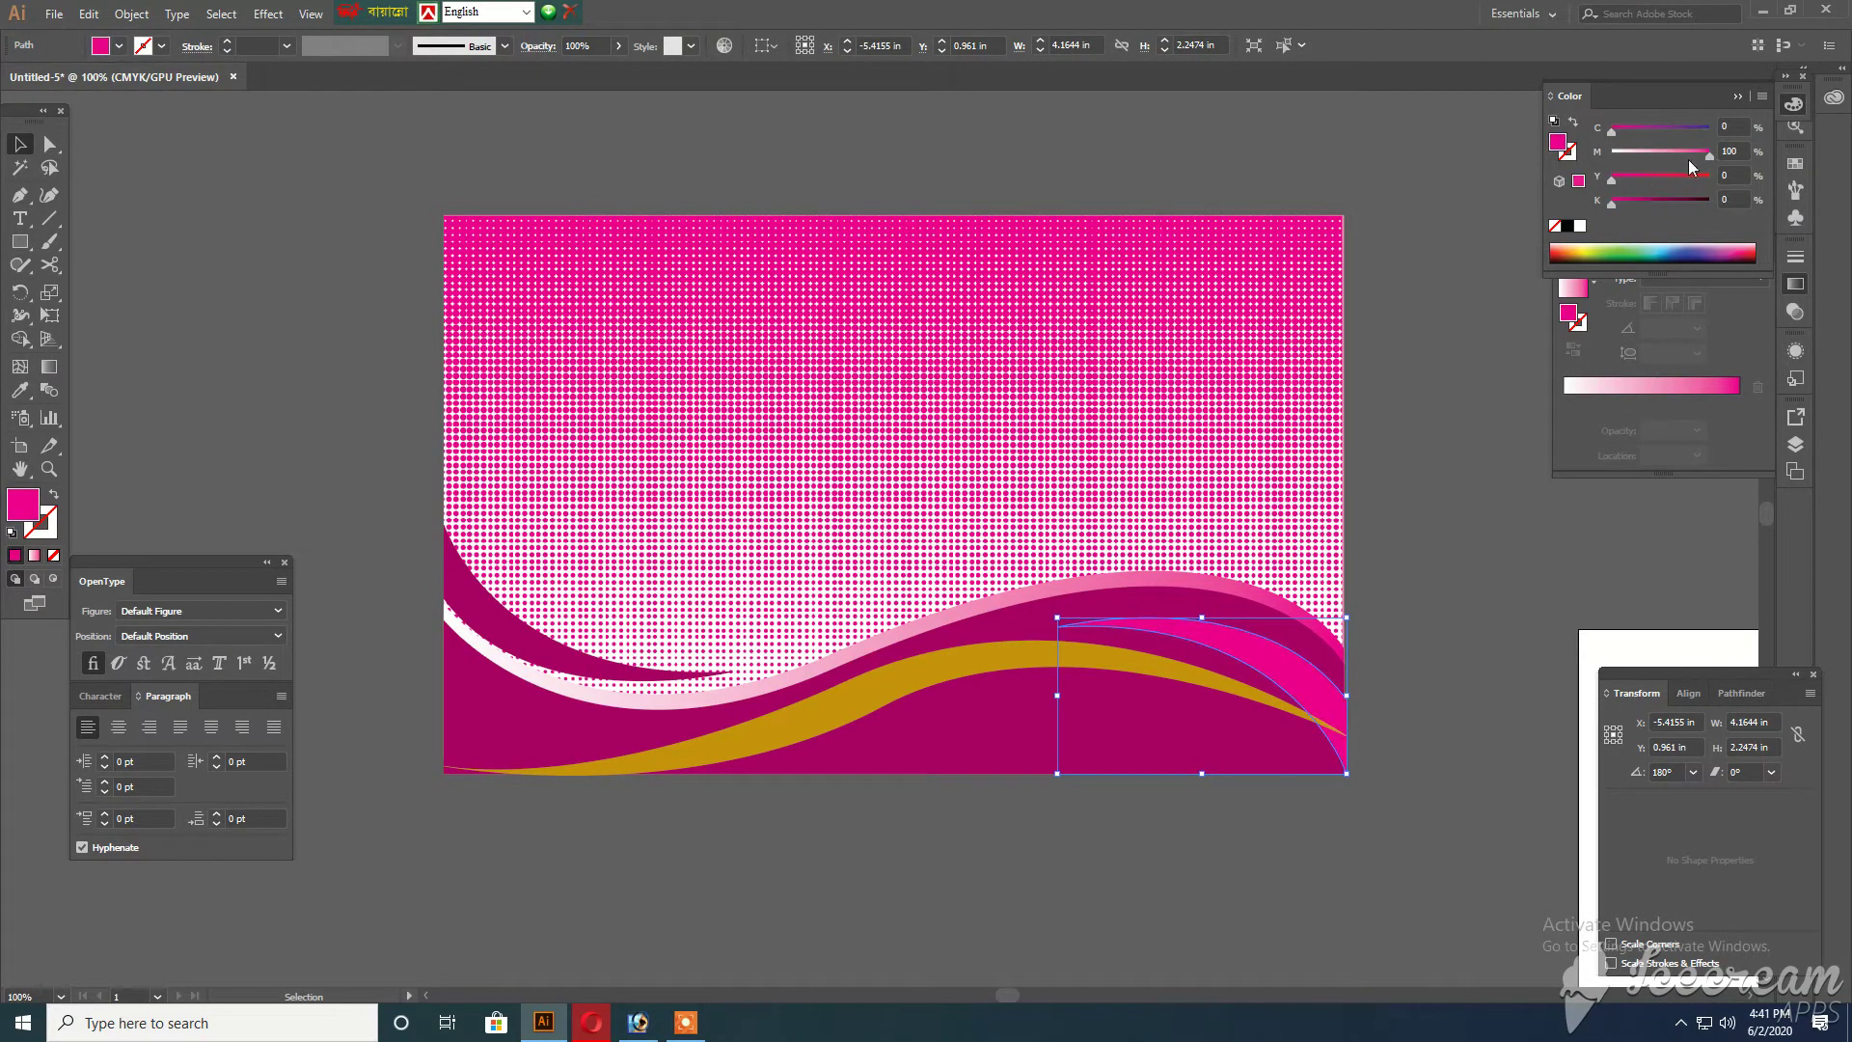
pyautogui.moveTo(1707, 156); pyautogui.dragTo(1676, 158)
pyautogui.click(1480, 206)
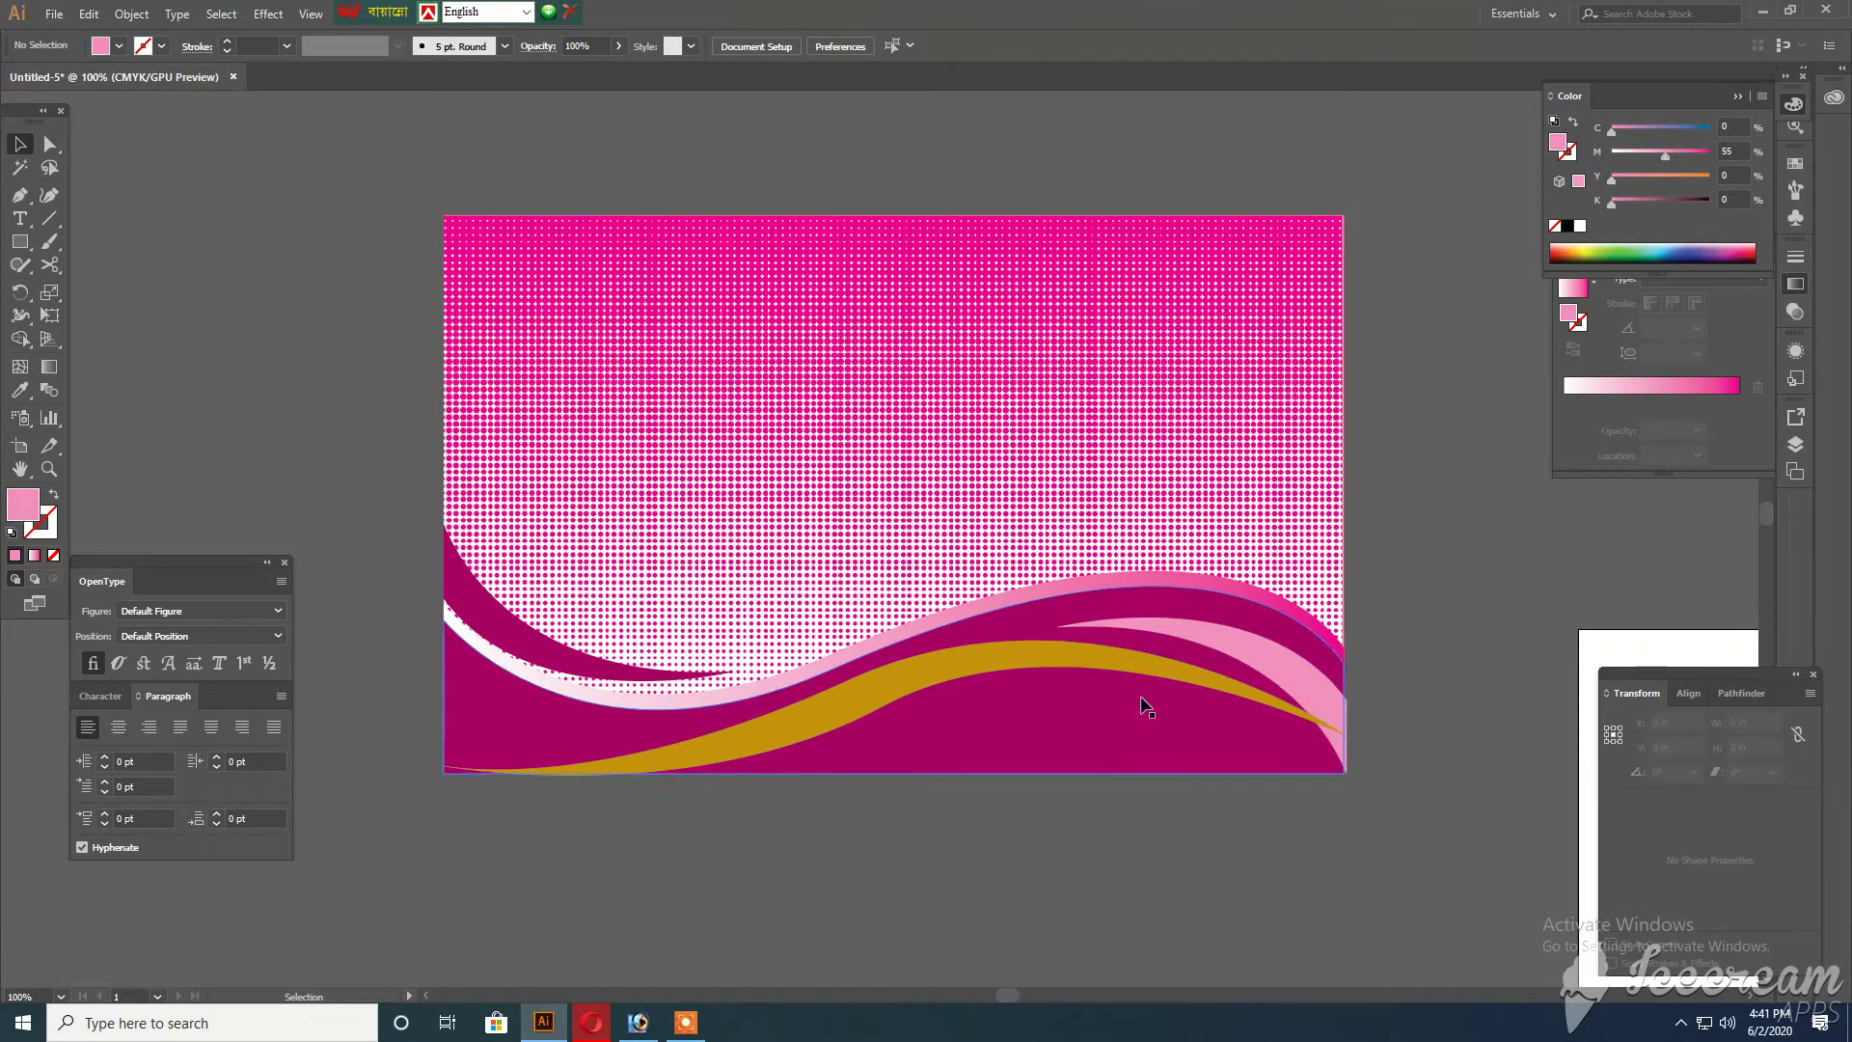
# Recolour the long gold ribbon across the wave to pale pink with 4% cyan, 28.67% magenta, 0% yellow and 0% black
pyautogui.click(1038, 662)
pyautogui.moveTo(1637, 203); pyautogui.dragTo(1611, 176)
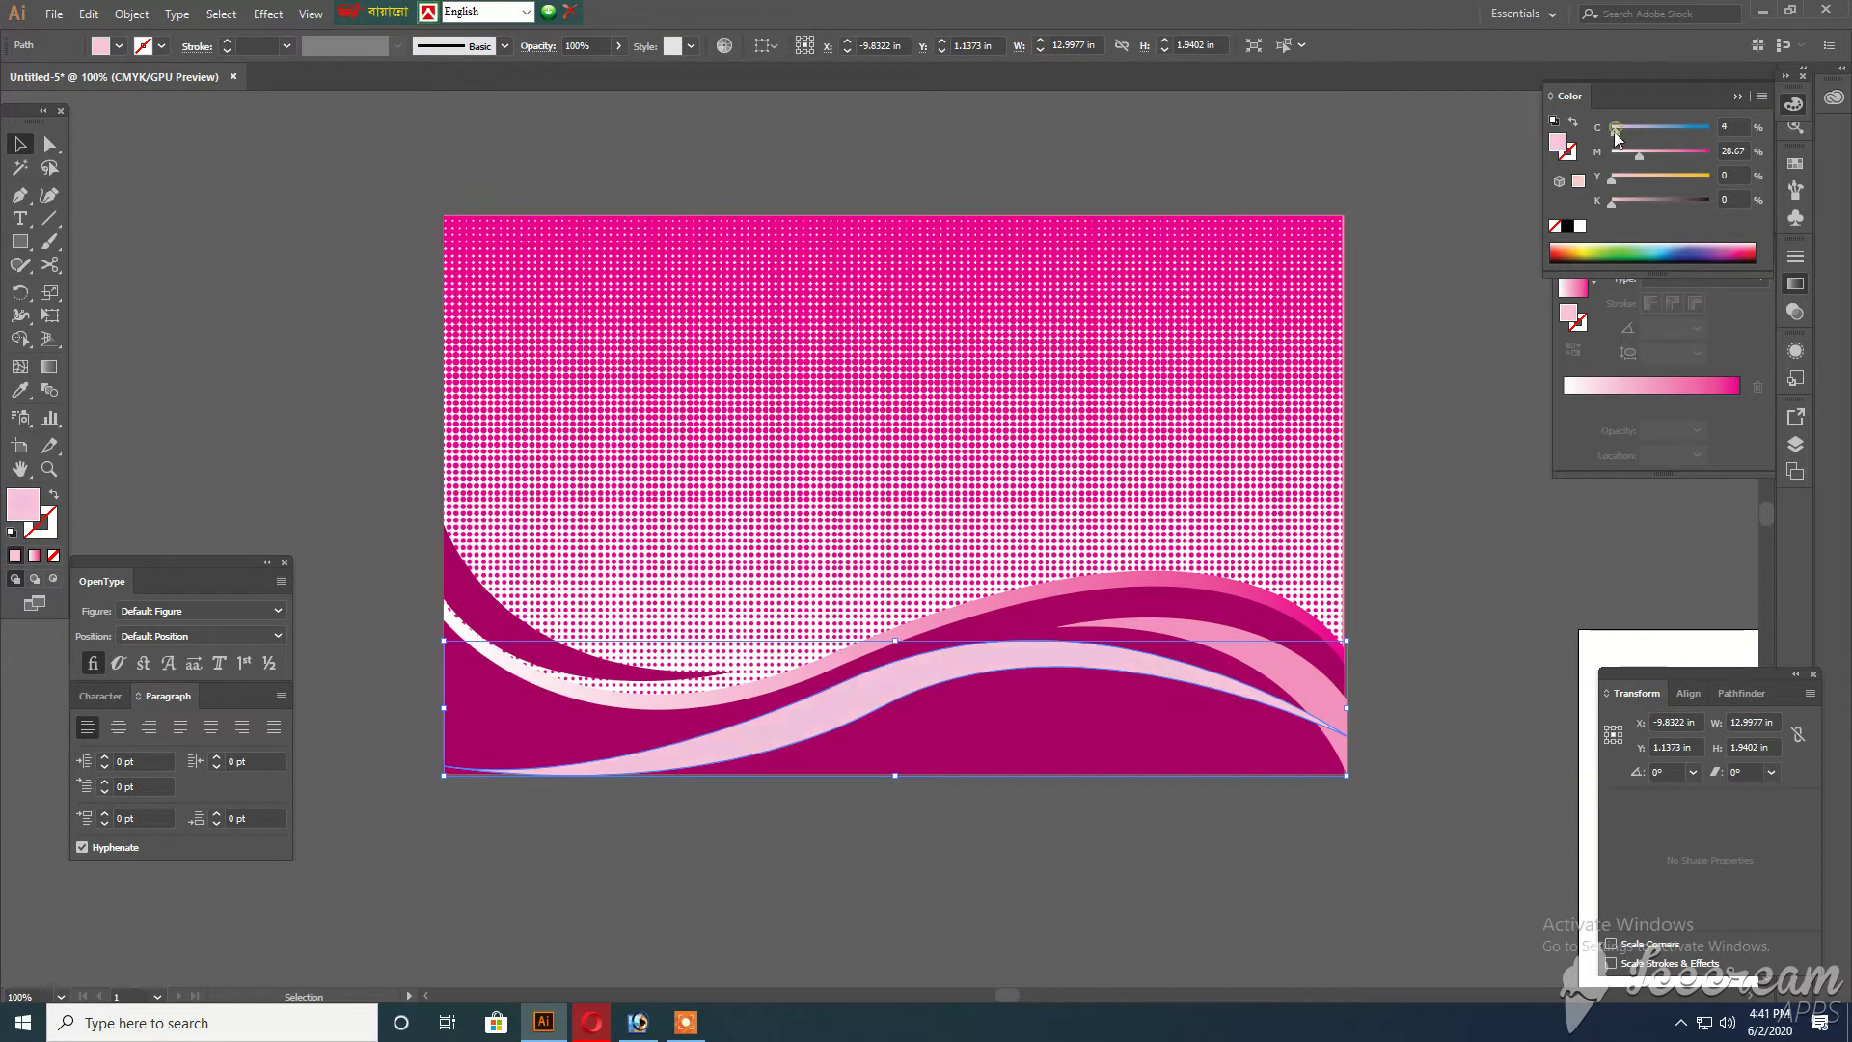
pyautogui.click(1447, 290)
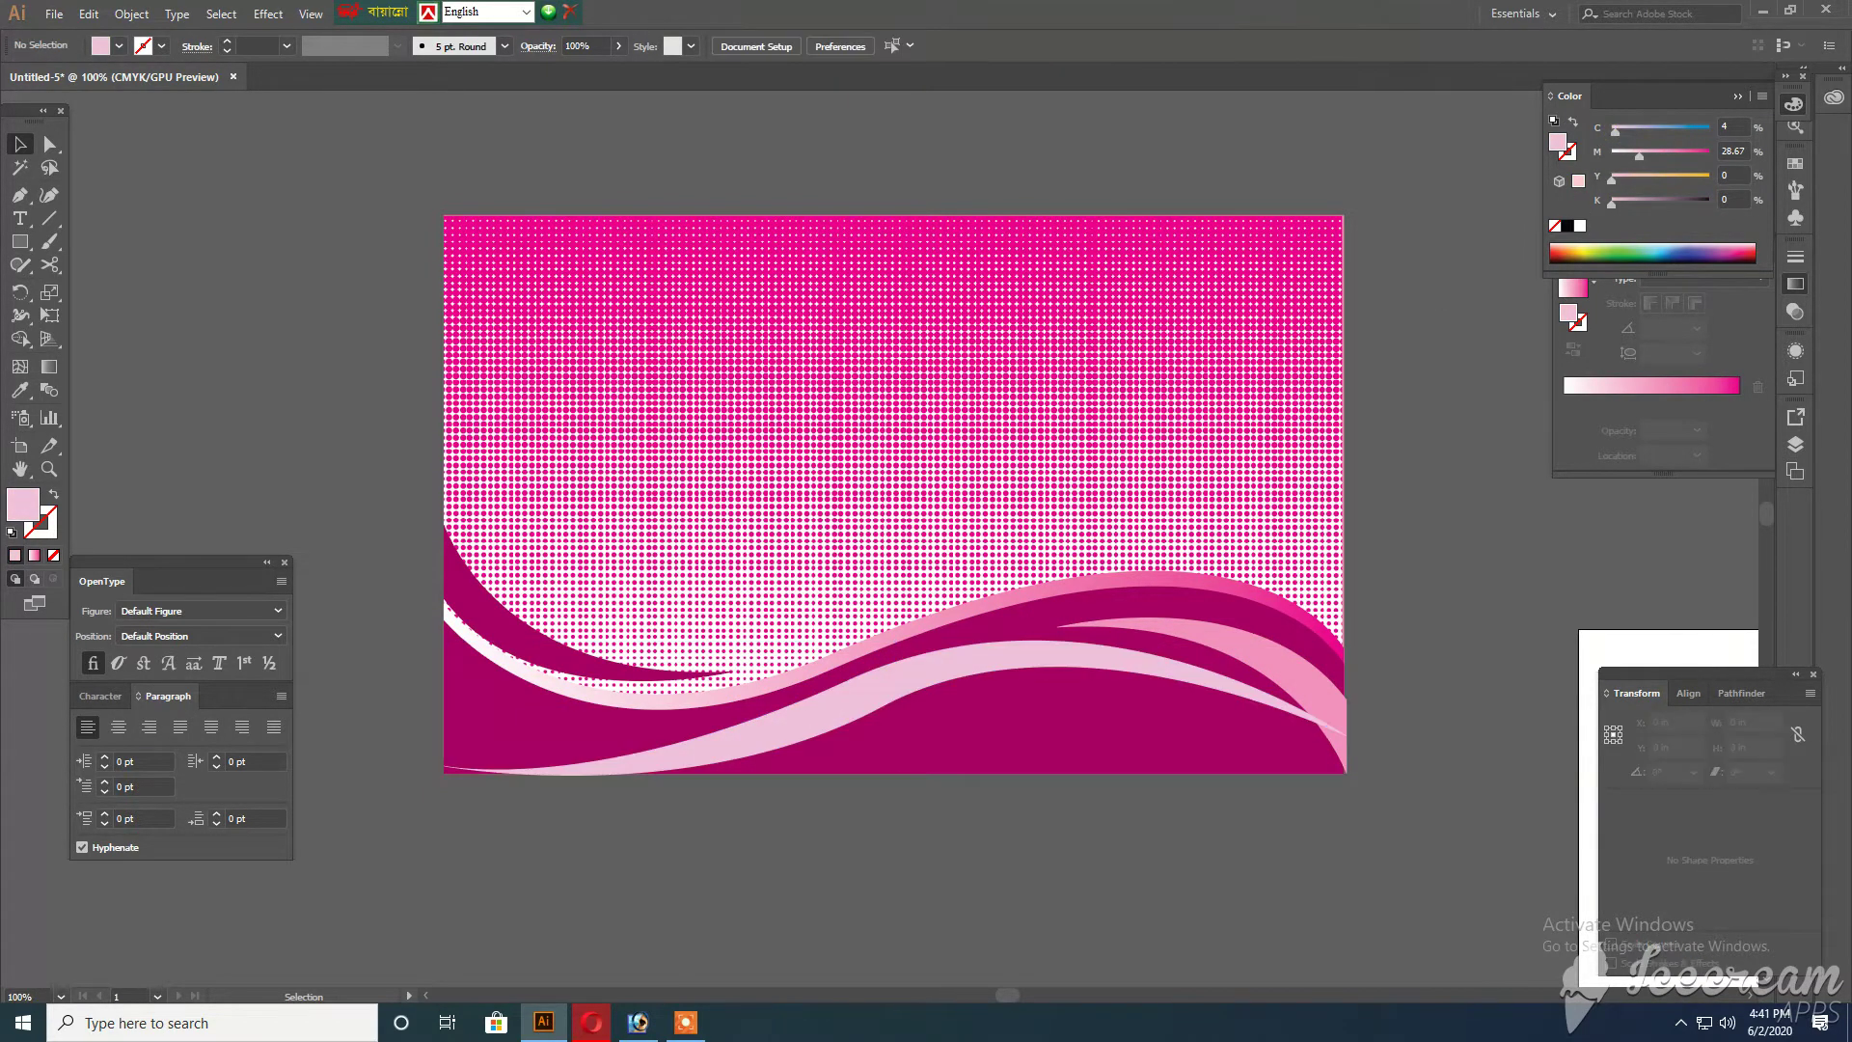
# Examine the recoloured halftone and wave artwork at several zoom levels
pyautogui.keyDown('alt'); pyautogui.click(367, 399); pyautogui.keyUp('alt')
pyautogui.keyDown('ctrl'); pyautogui.keyDown('alt'); pyautogui.click(1398, 648); pyautogui.keyUp('alt'); pyautogui.keyUp('ctrl')
pyautogui.keyDown('ctrl'); pyautogui.click(893, 552); pyautogui.keyUp('ctrl')
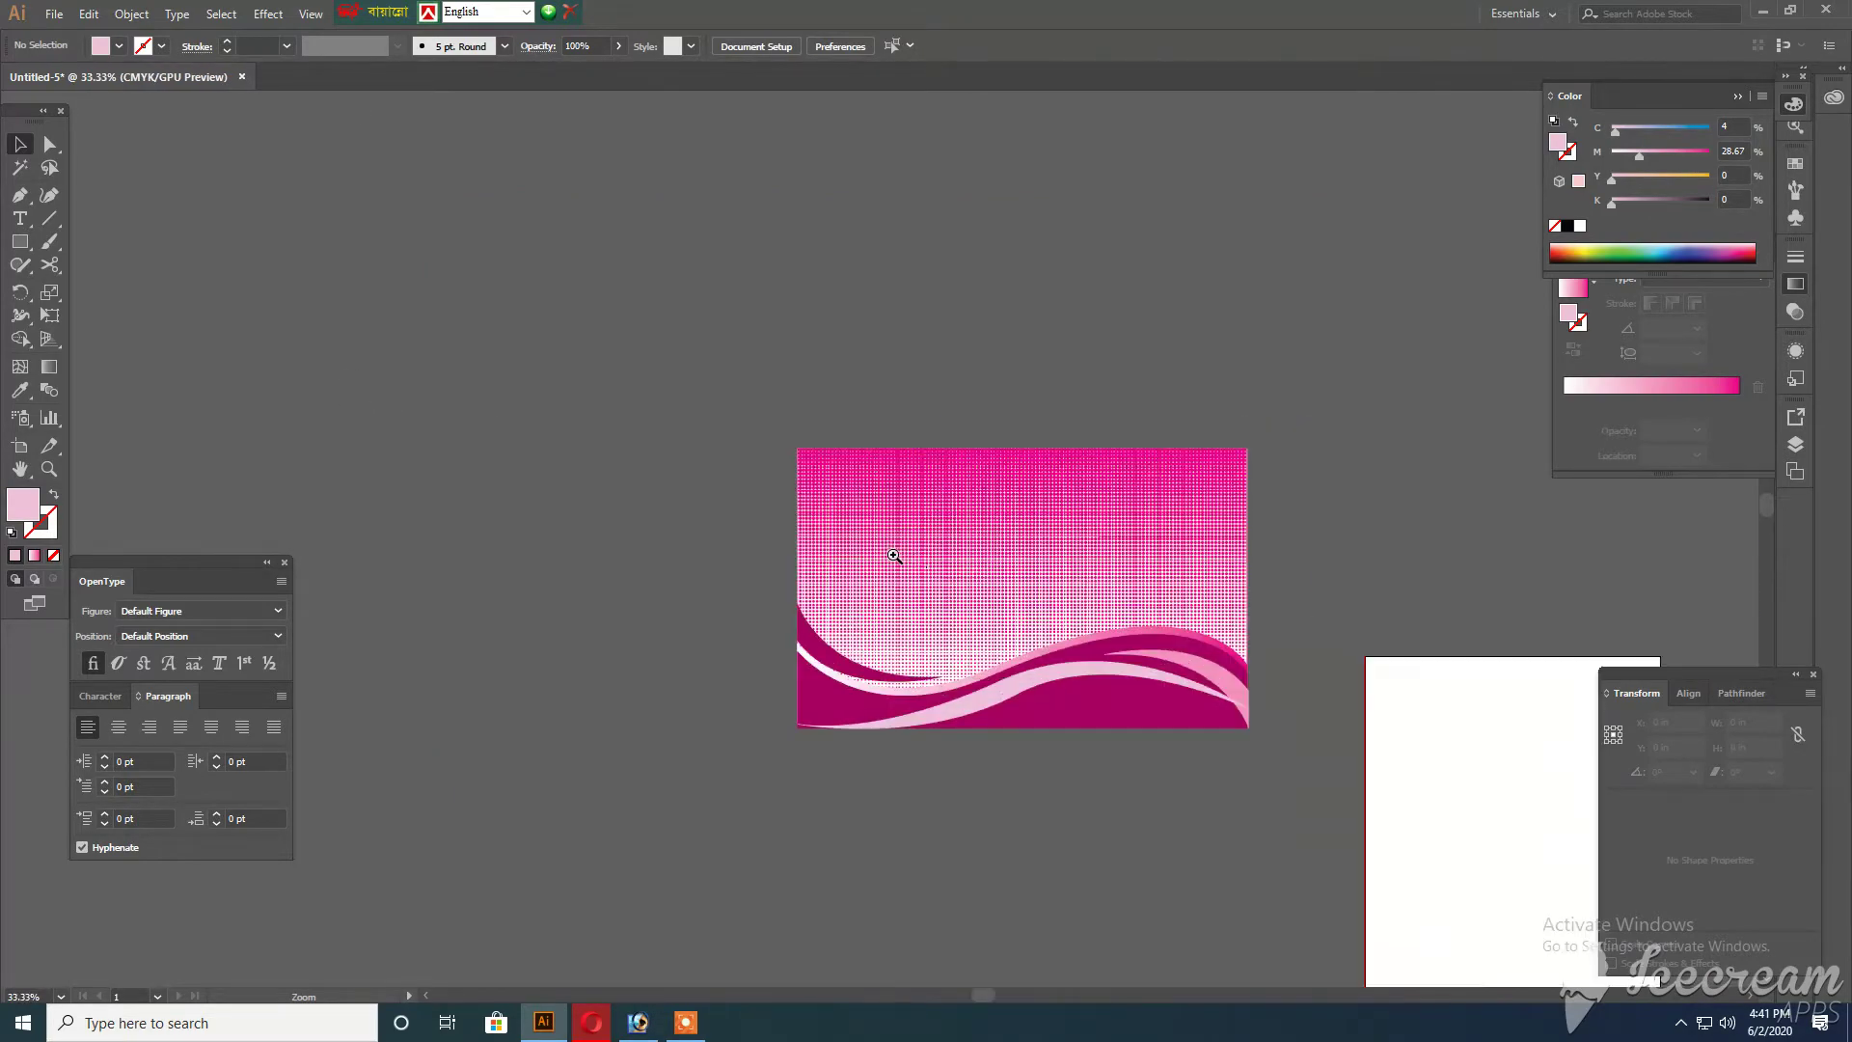
pyautogui.keyDown('ctrl'); pyautogui.click(953, 560); pyautogui.keyUp('ctrl')
pyautogui.keyDown('ctrl'); pyautogui.click(954, 560); pyautogui.keyUp('ctrl')
pyautogui.keyDown('ctrl'); pyautogui.click(955, 559); pyautogui.keyUp('ctrl')
pyautogui.keyDown('ctrl'); pyautogui.keyDown('alt'); pyautogui.click(960, 589); pyautogui.keyUp('alt'); pyautogui.keyUp('ctrl')
pyautogui.keyDown('ctrl'); pyautogui.keyDown('alt'); pyautogui.click(975, 580); pyautogui.keyUp('alt'); pyautogui.keyUp('ctrl')
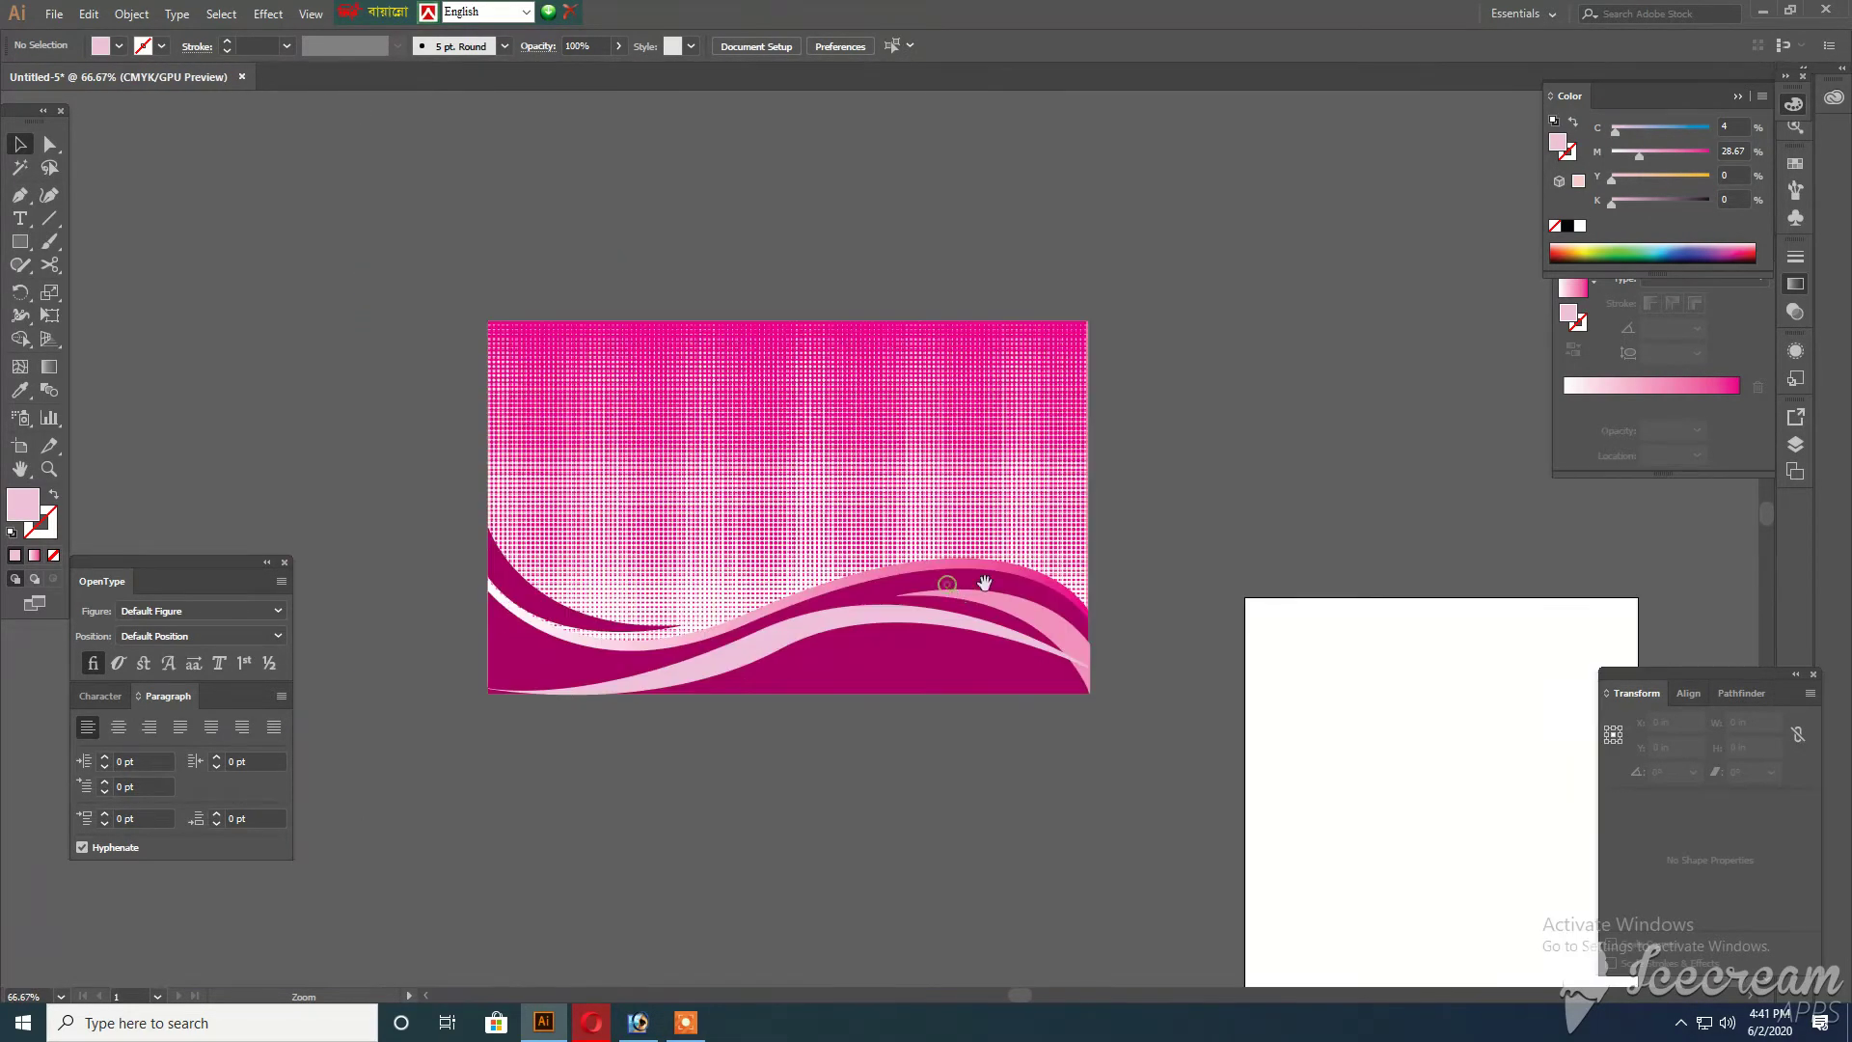
pyautogui.moveTo(906, 494)
pyautogui.mouseDown()
pyautogui.moveTo(922, 537)
pyautogui.moveTo(902, 513)
pyautogui.moveTo(937, 511)
pyautogui.mouseUp()
pyautogui.keyDown('ctrl'); pyautogui.click(896, 533); pyautogui.keyUp('ctrl')
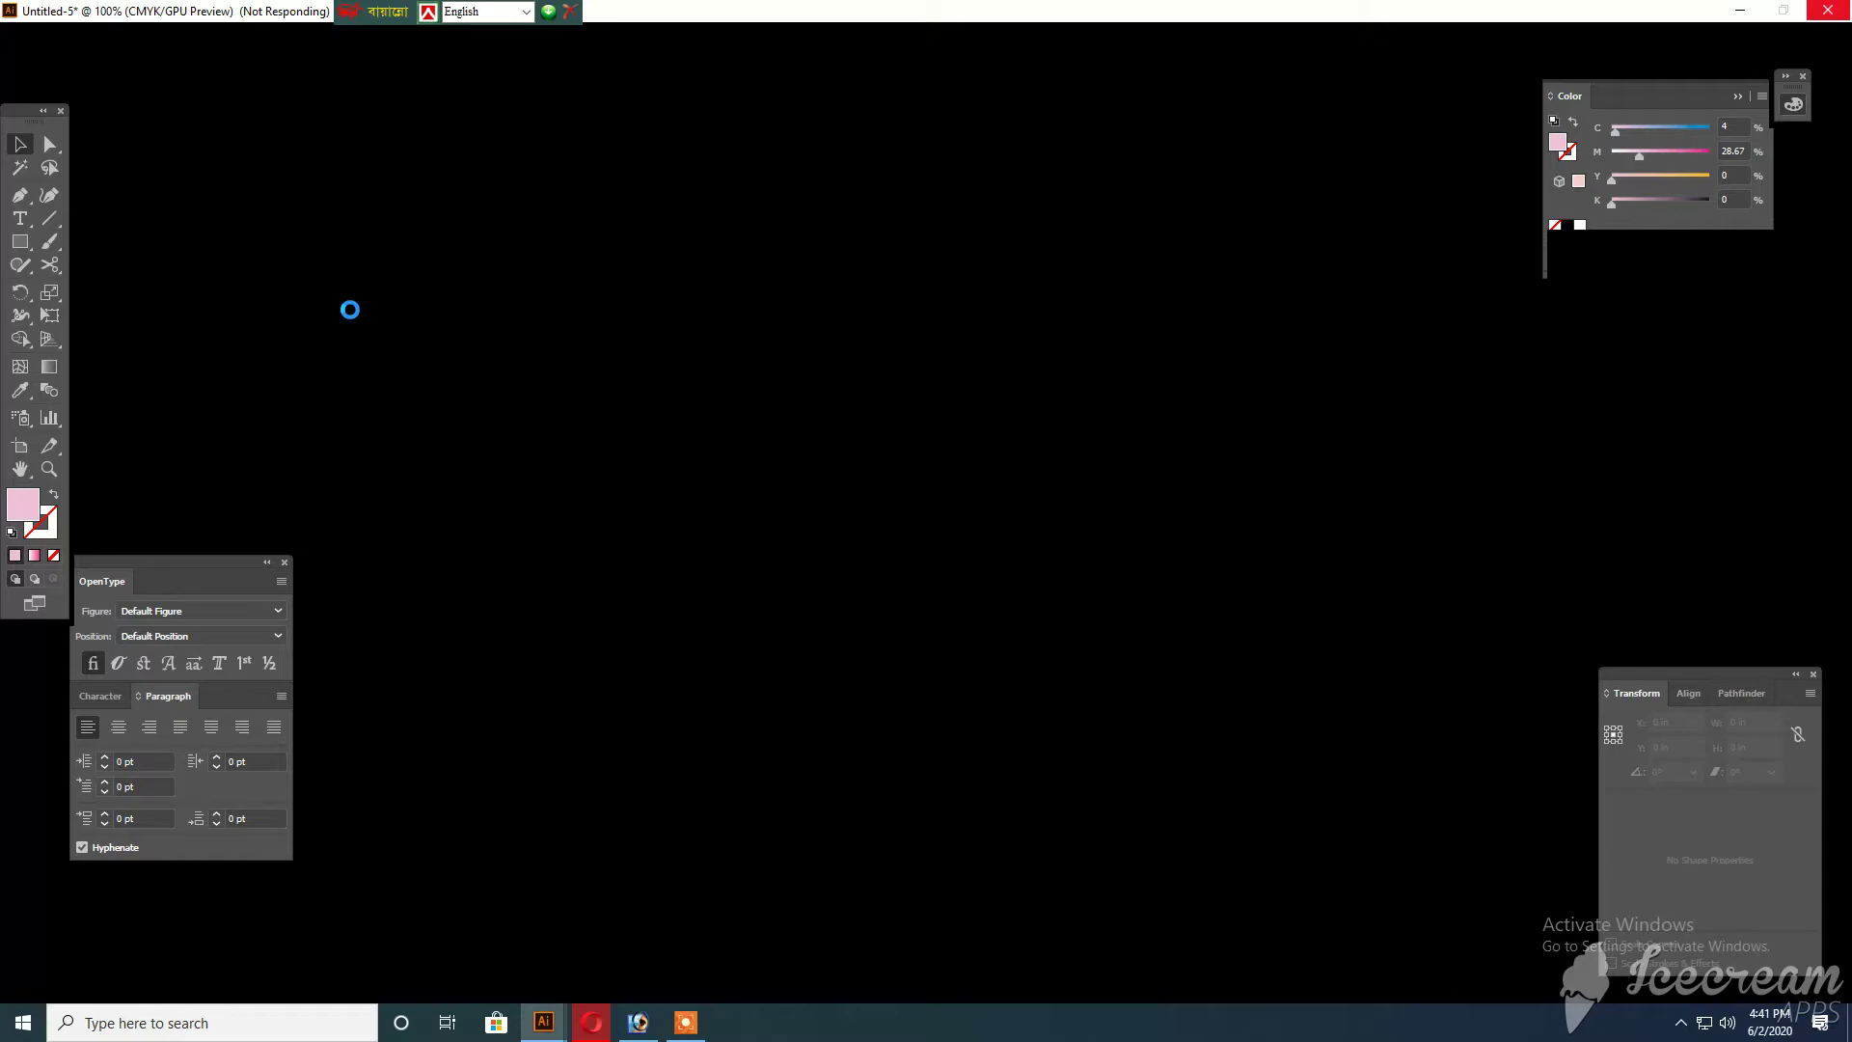
# Open the file "jubaed fermesi" from All PVC work > Visiting Card > drap file > New folder (76)
pyautogui.hotkey('ctrl', 'o')
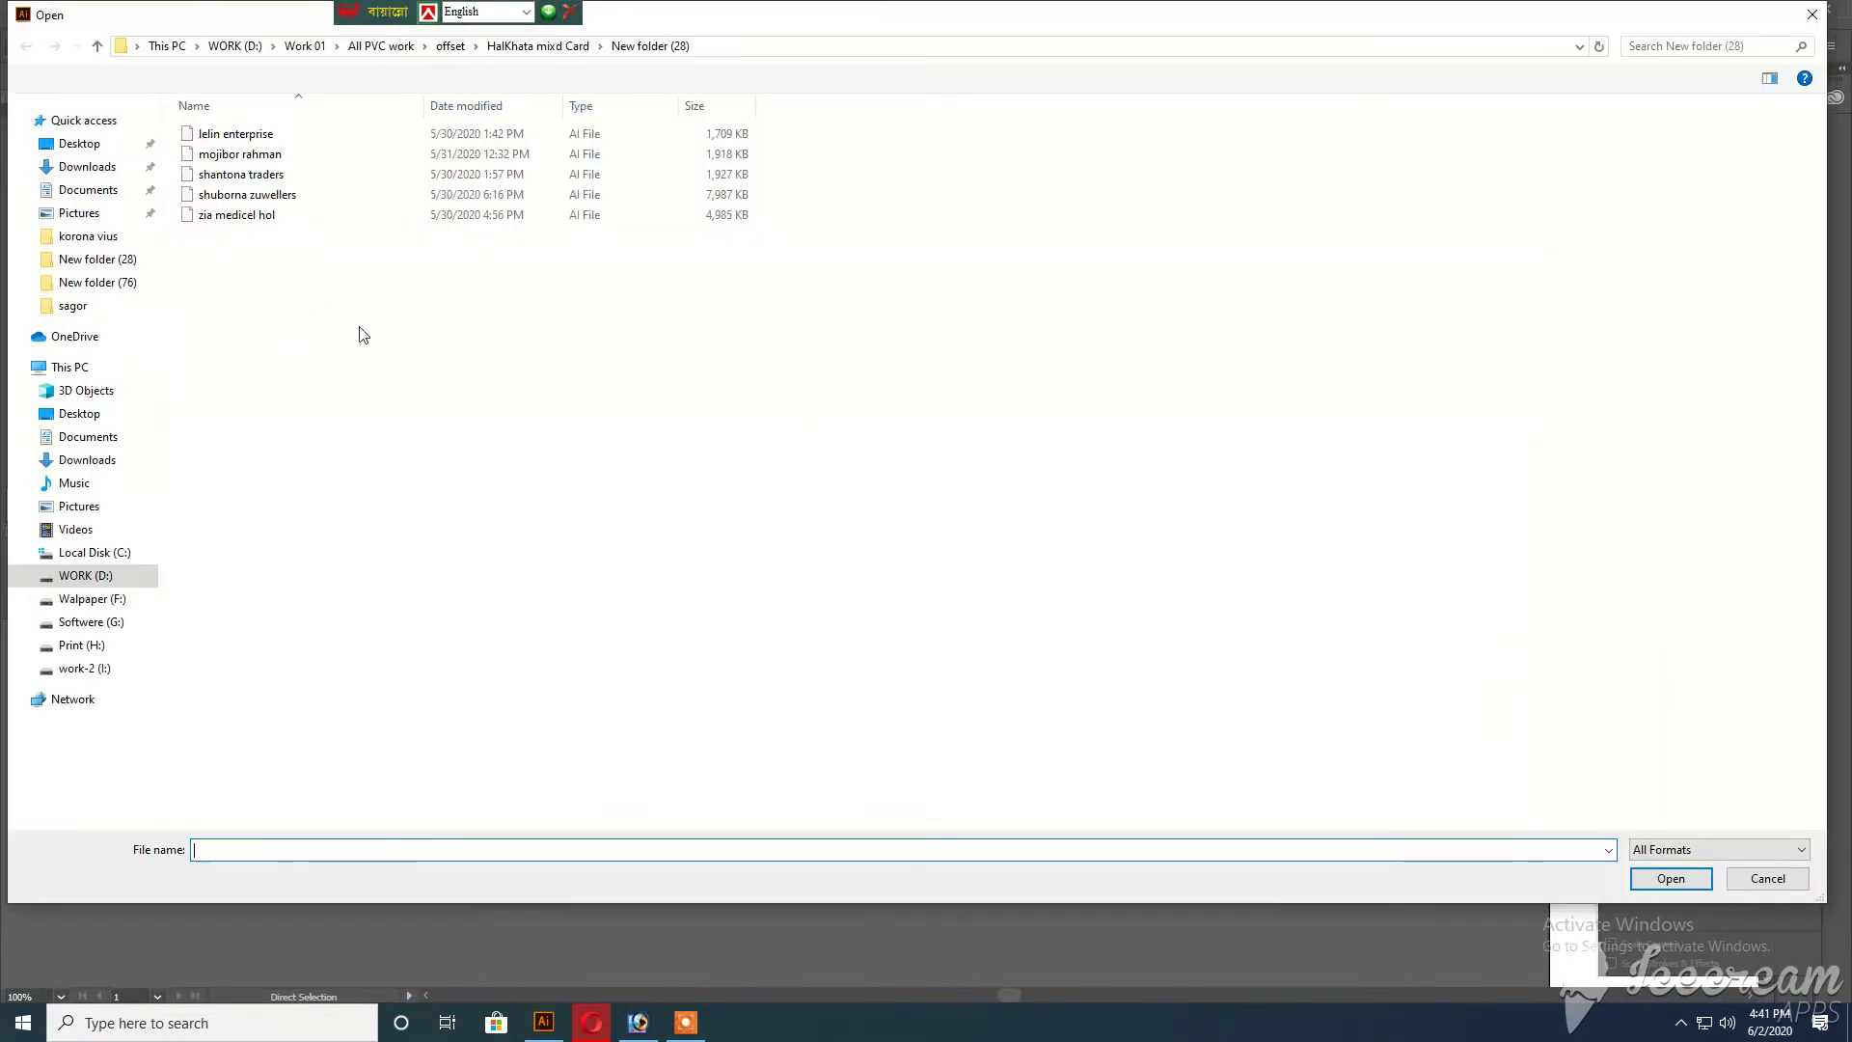
pyautogui.click(450, 45)
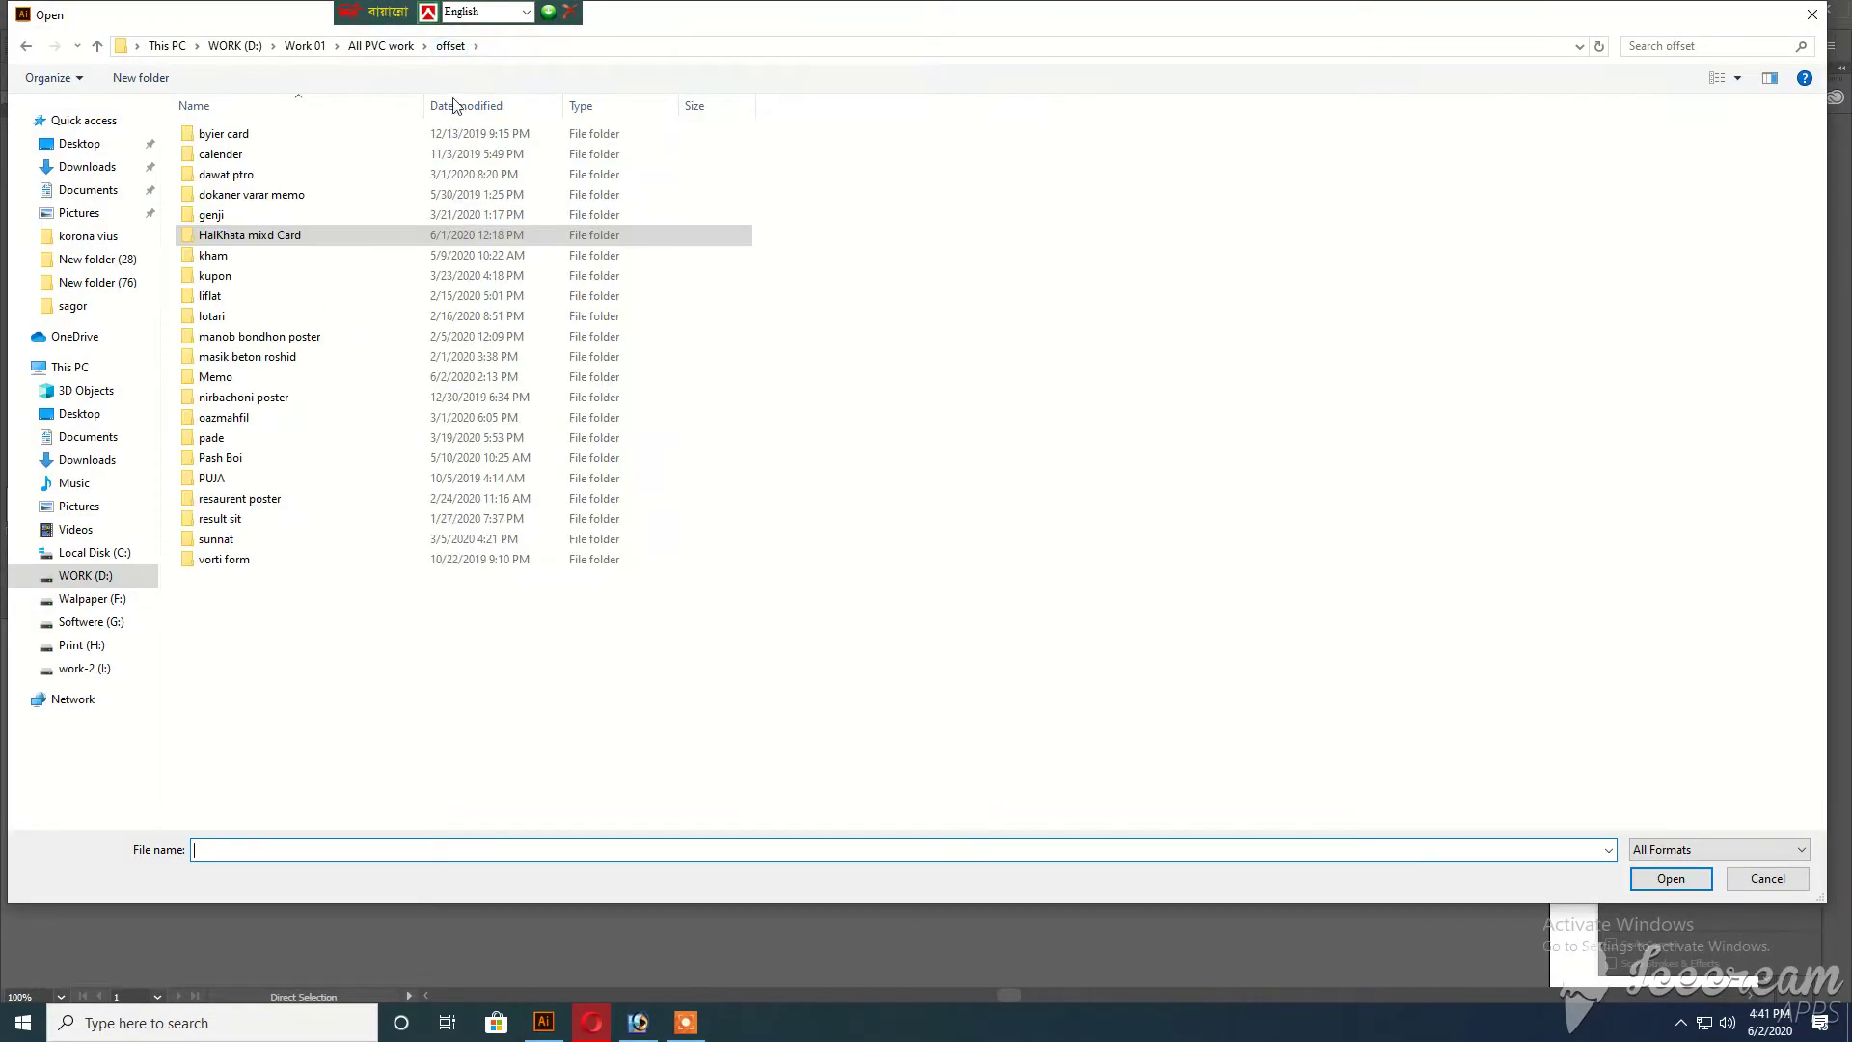
pyautogui.click(381, 46)
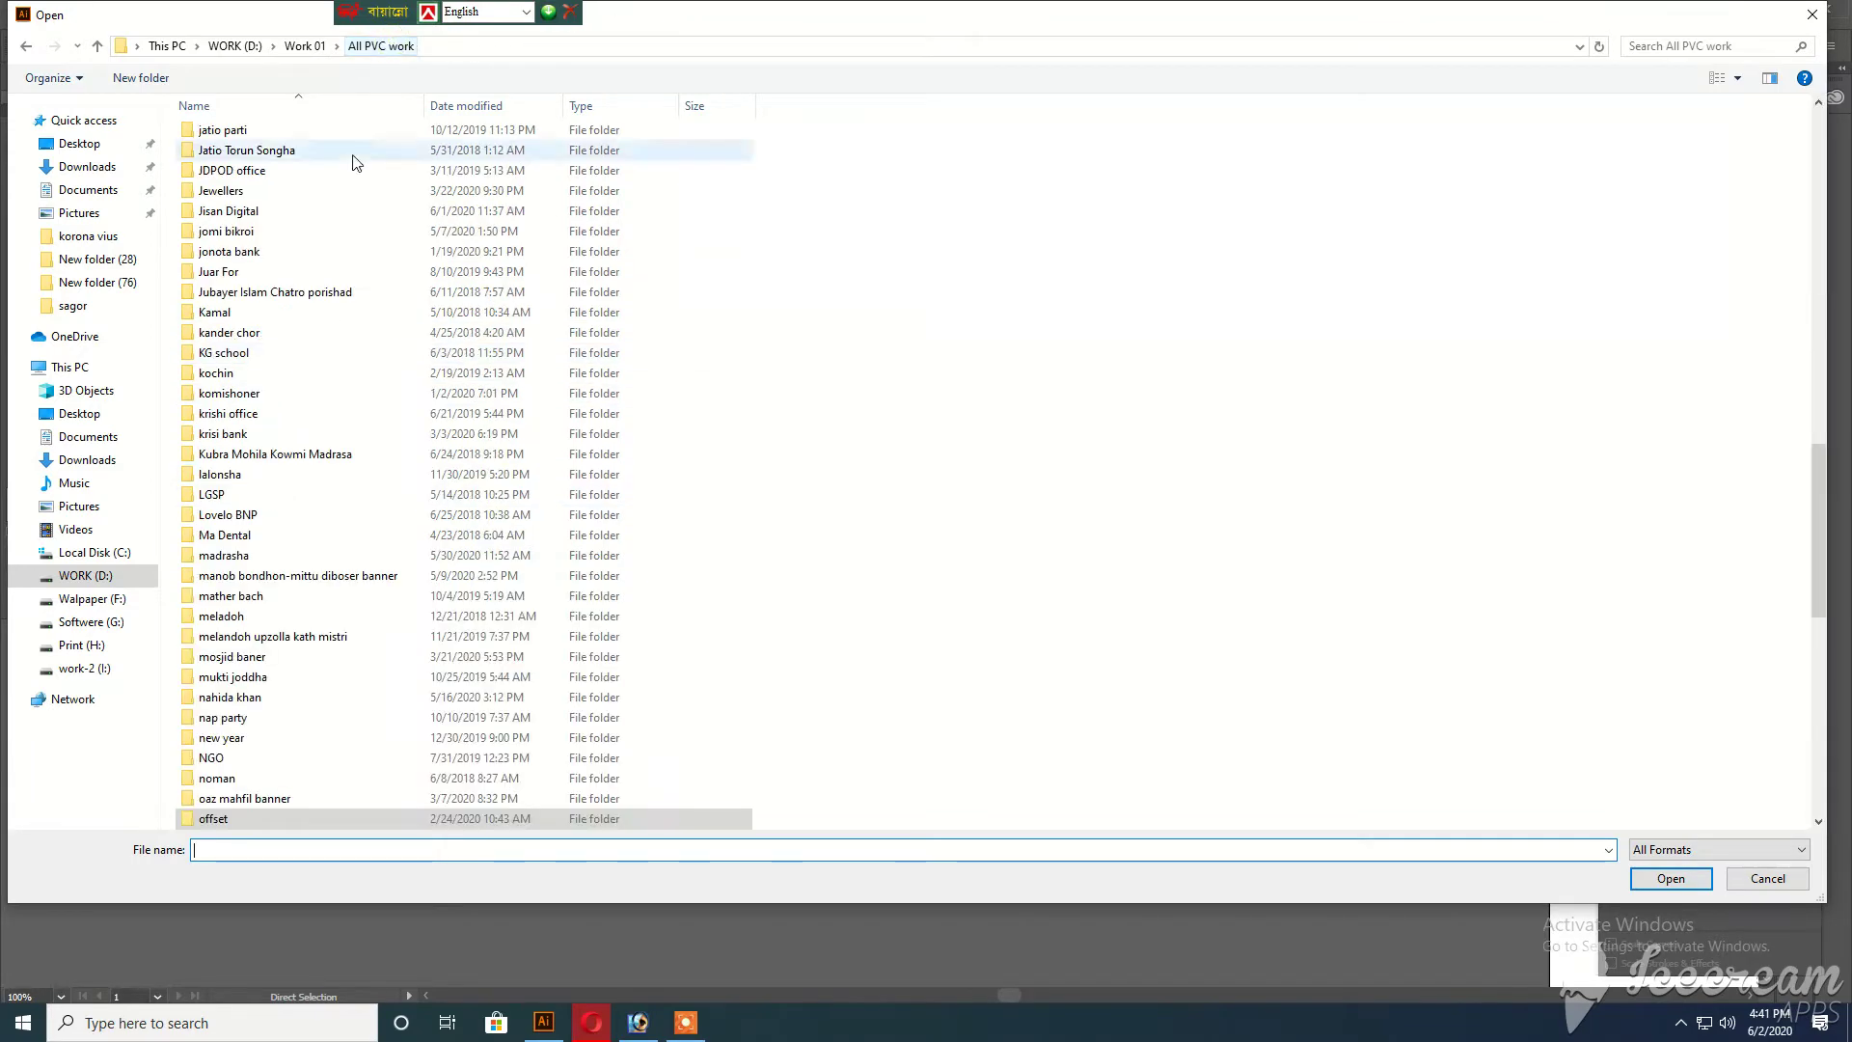
pyautogui.scroll(-13, 239, 451)
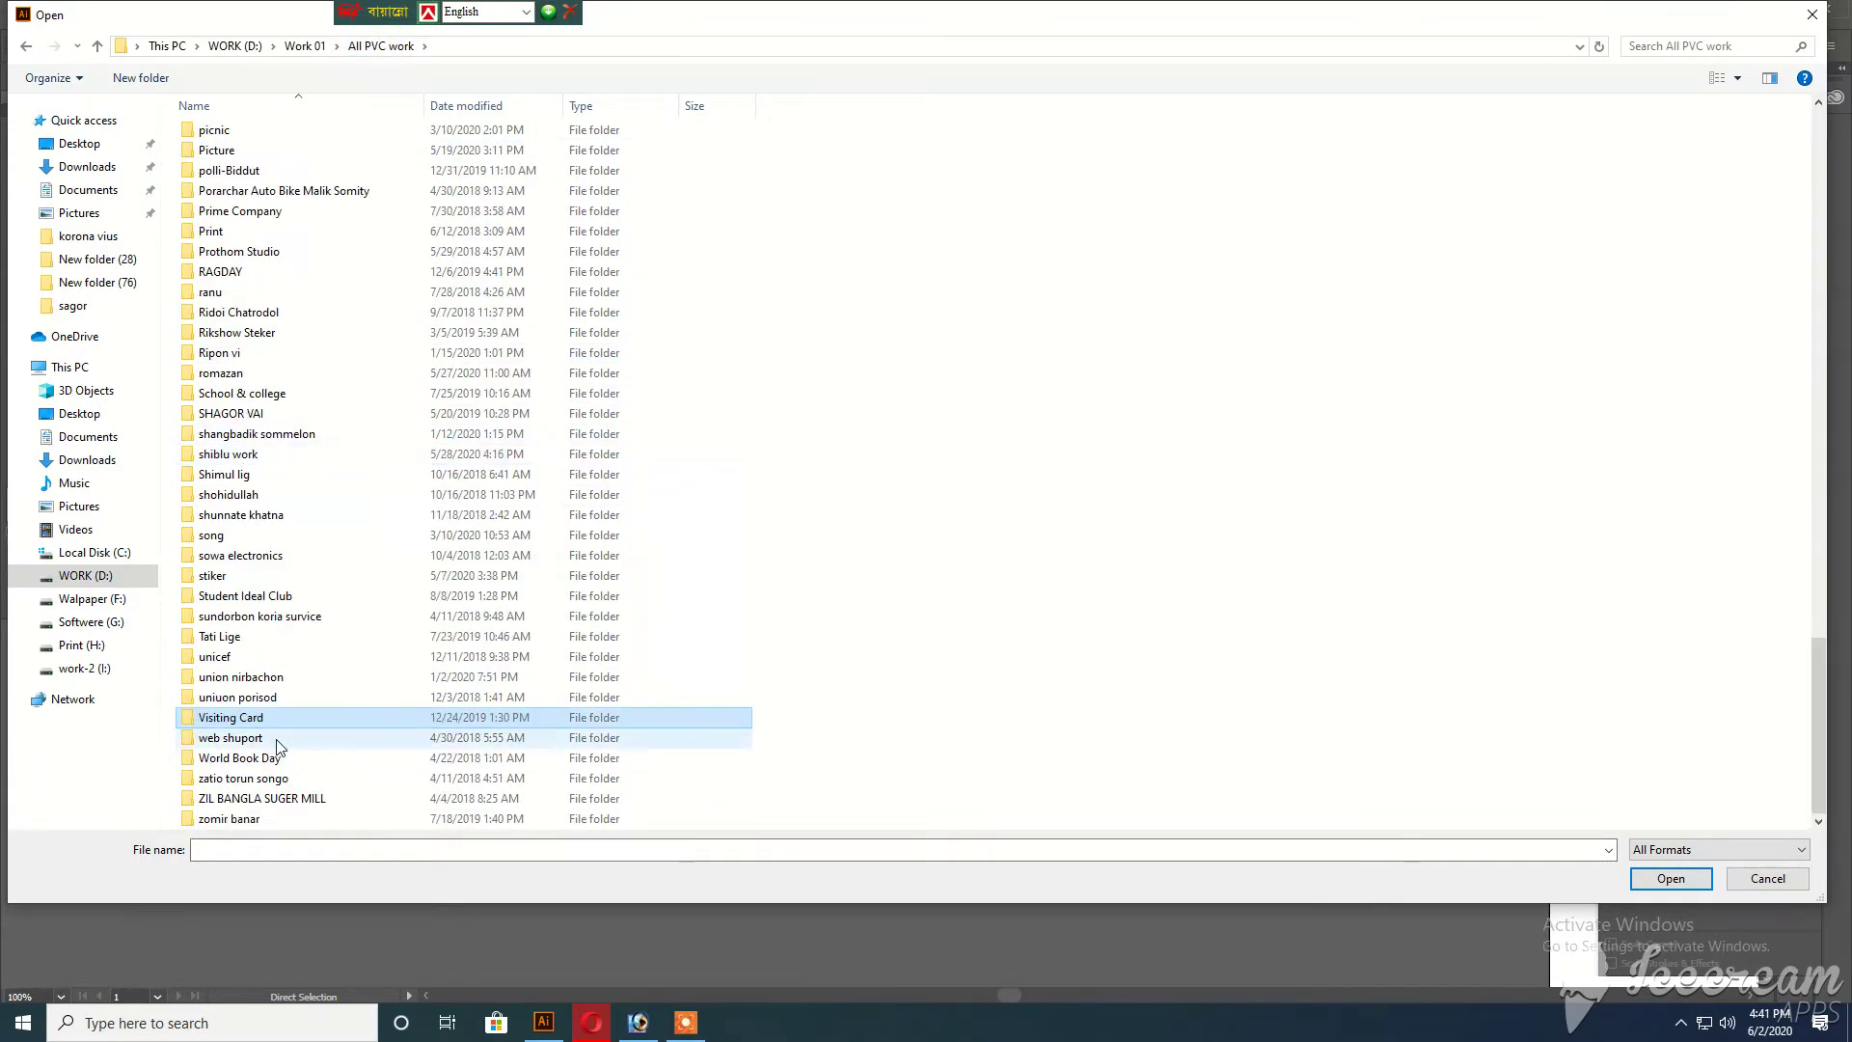
pyautogui.doubleClick(264, 725)
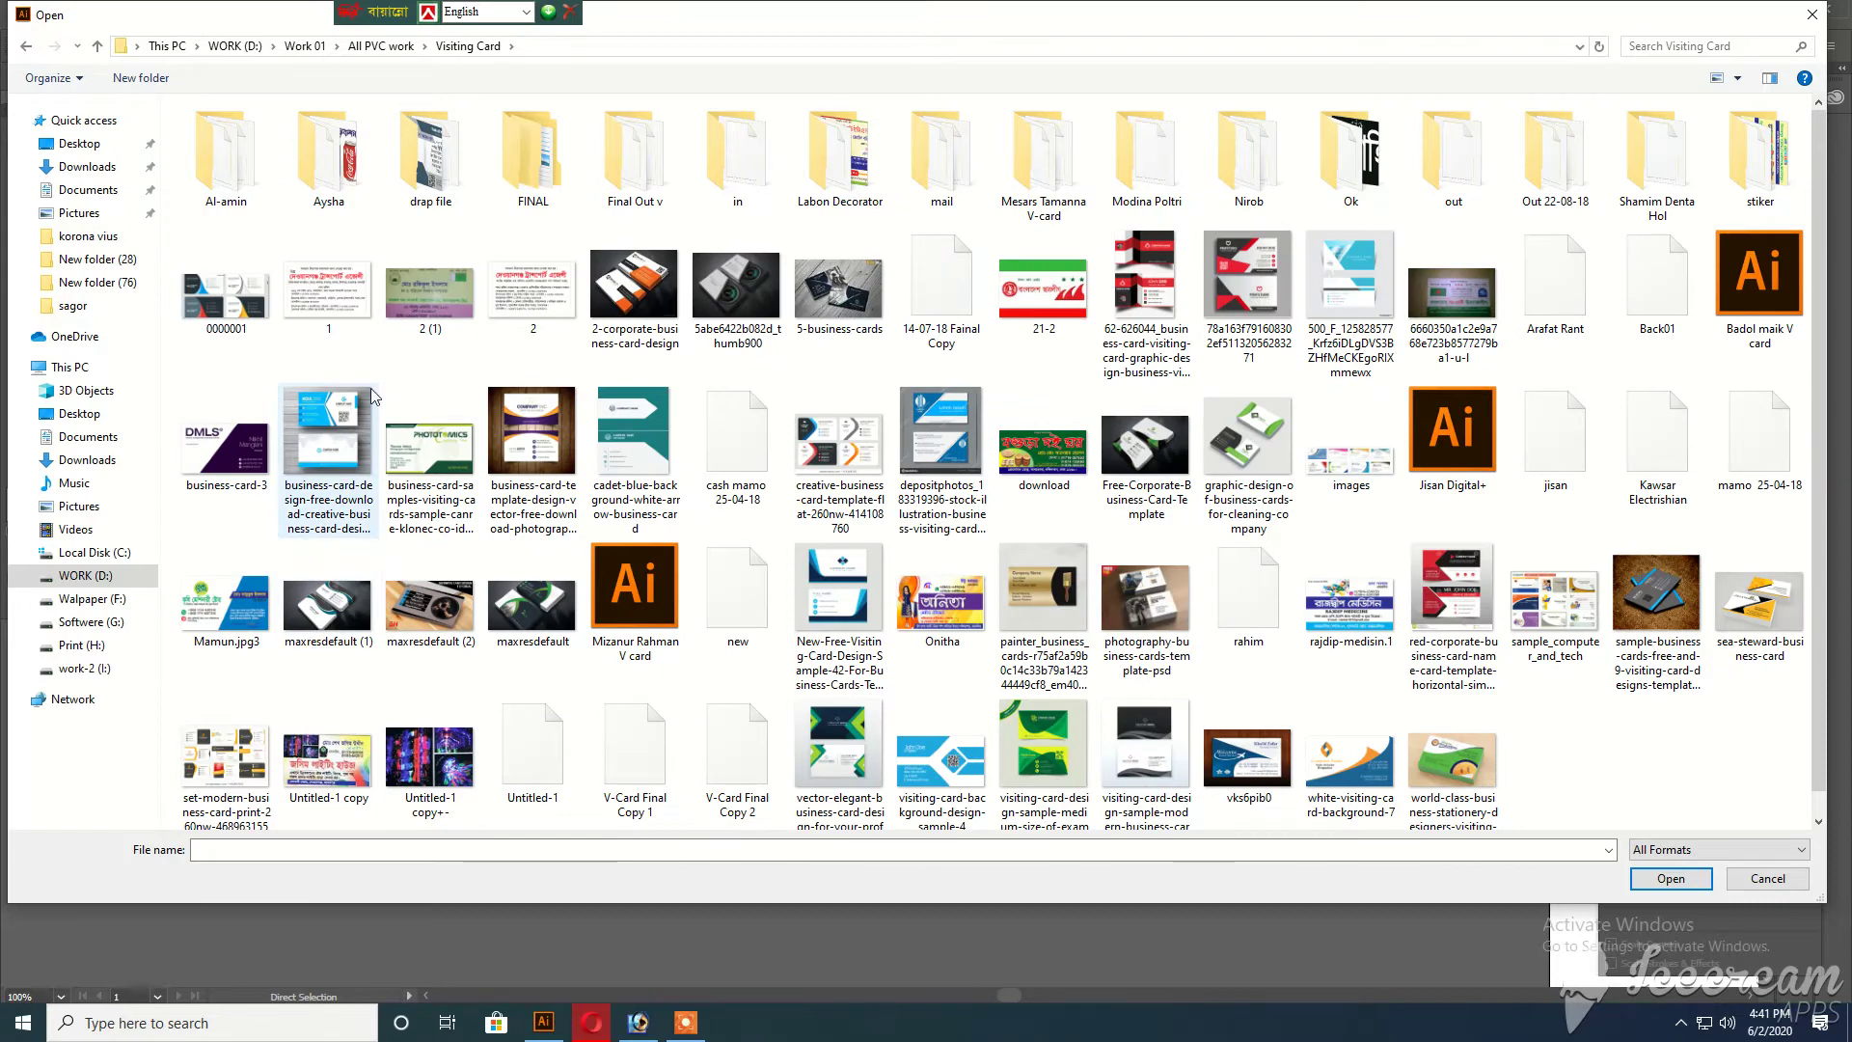
pyautogui.doubleClick(433, 178)
pyautogui.scroll(-20, 235, 704)
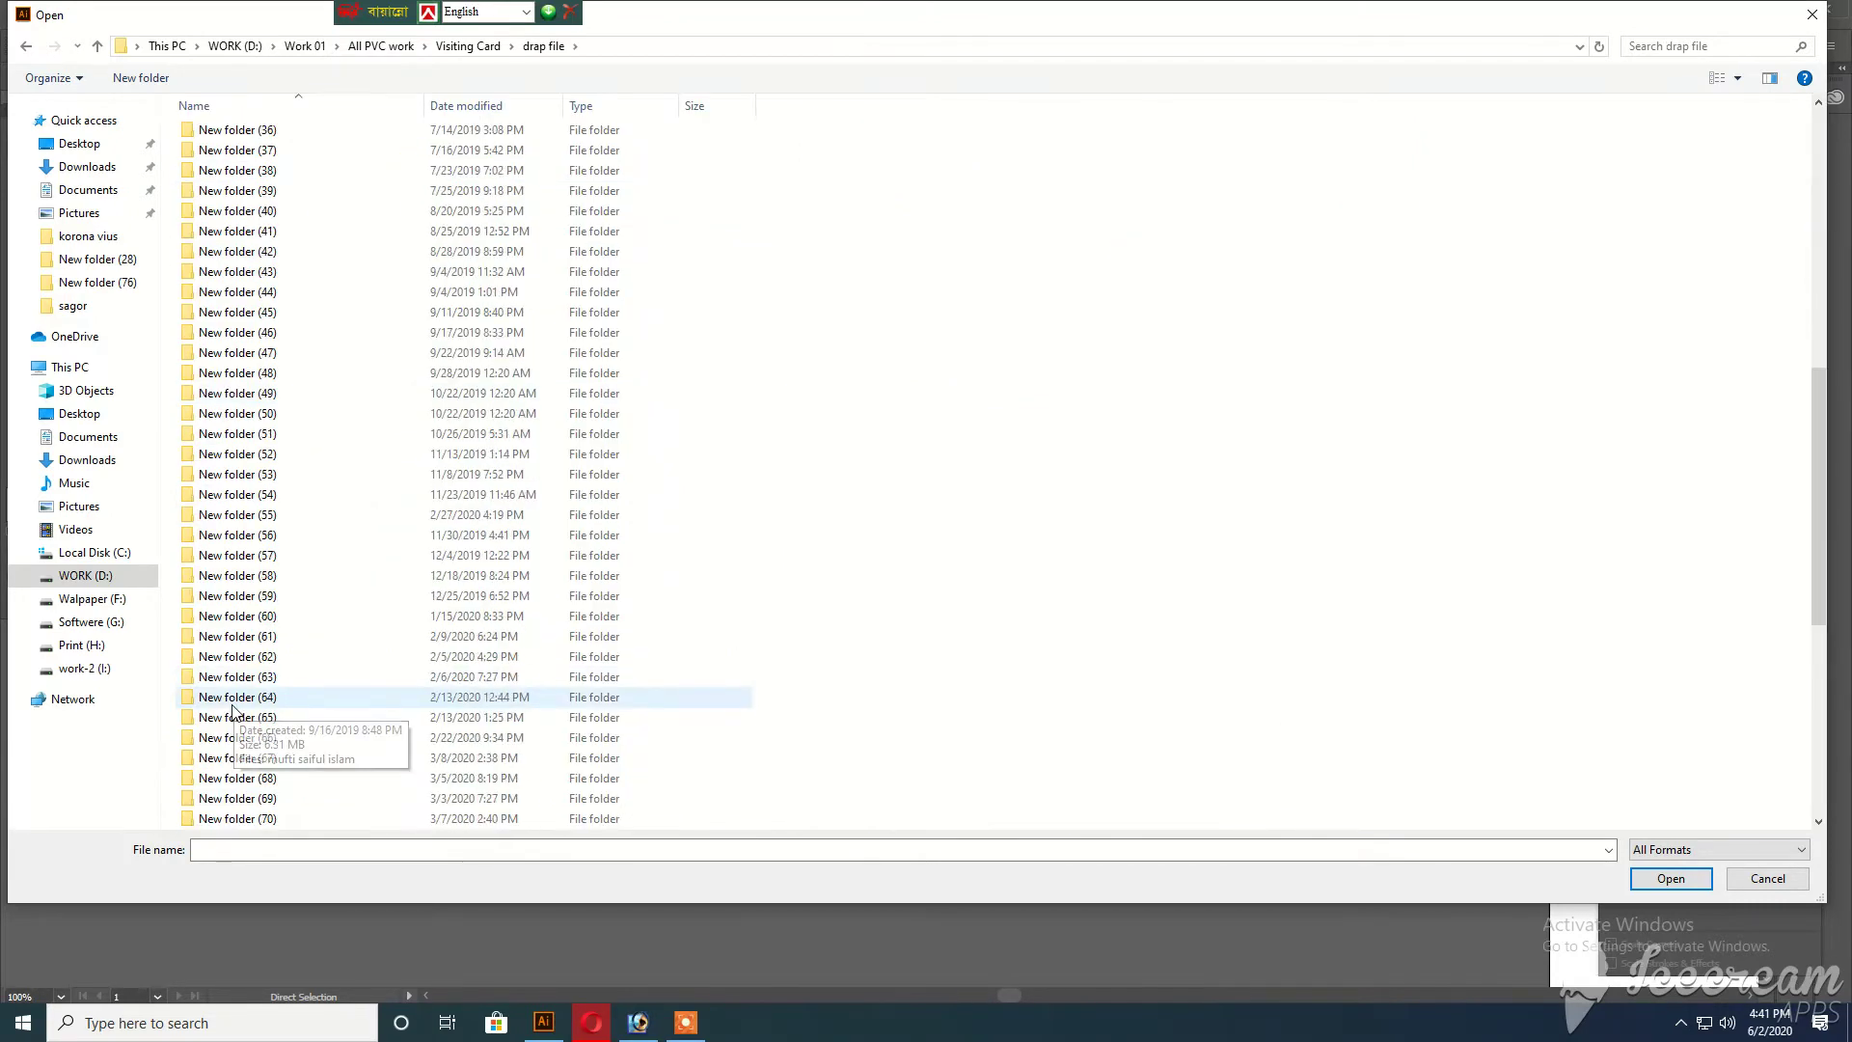
pyautogui.doubleClick(273, 439)
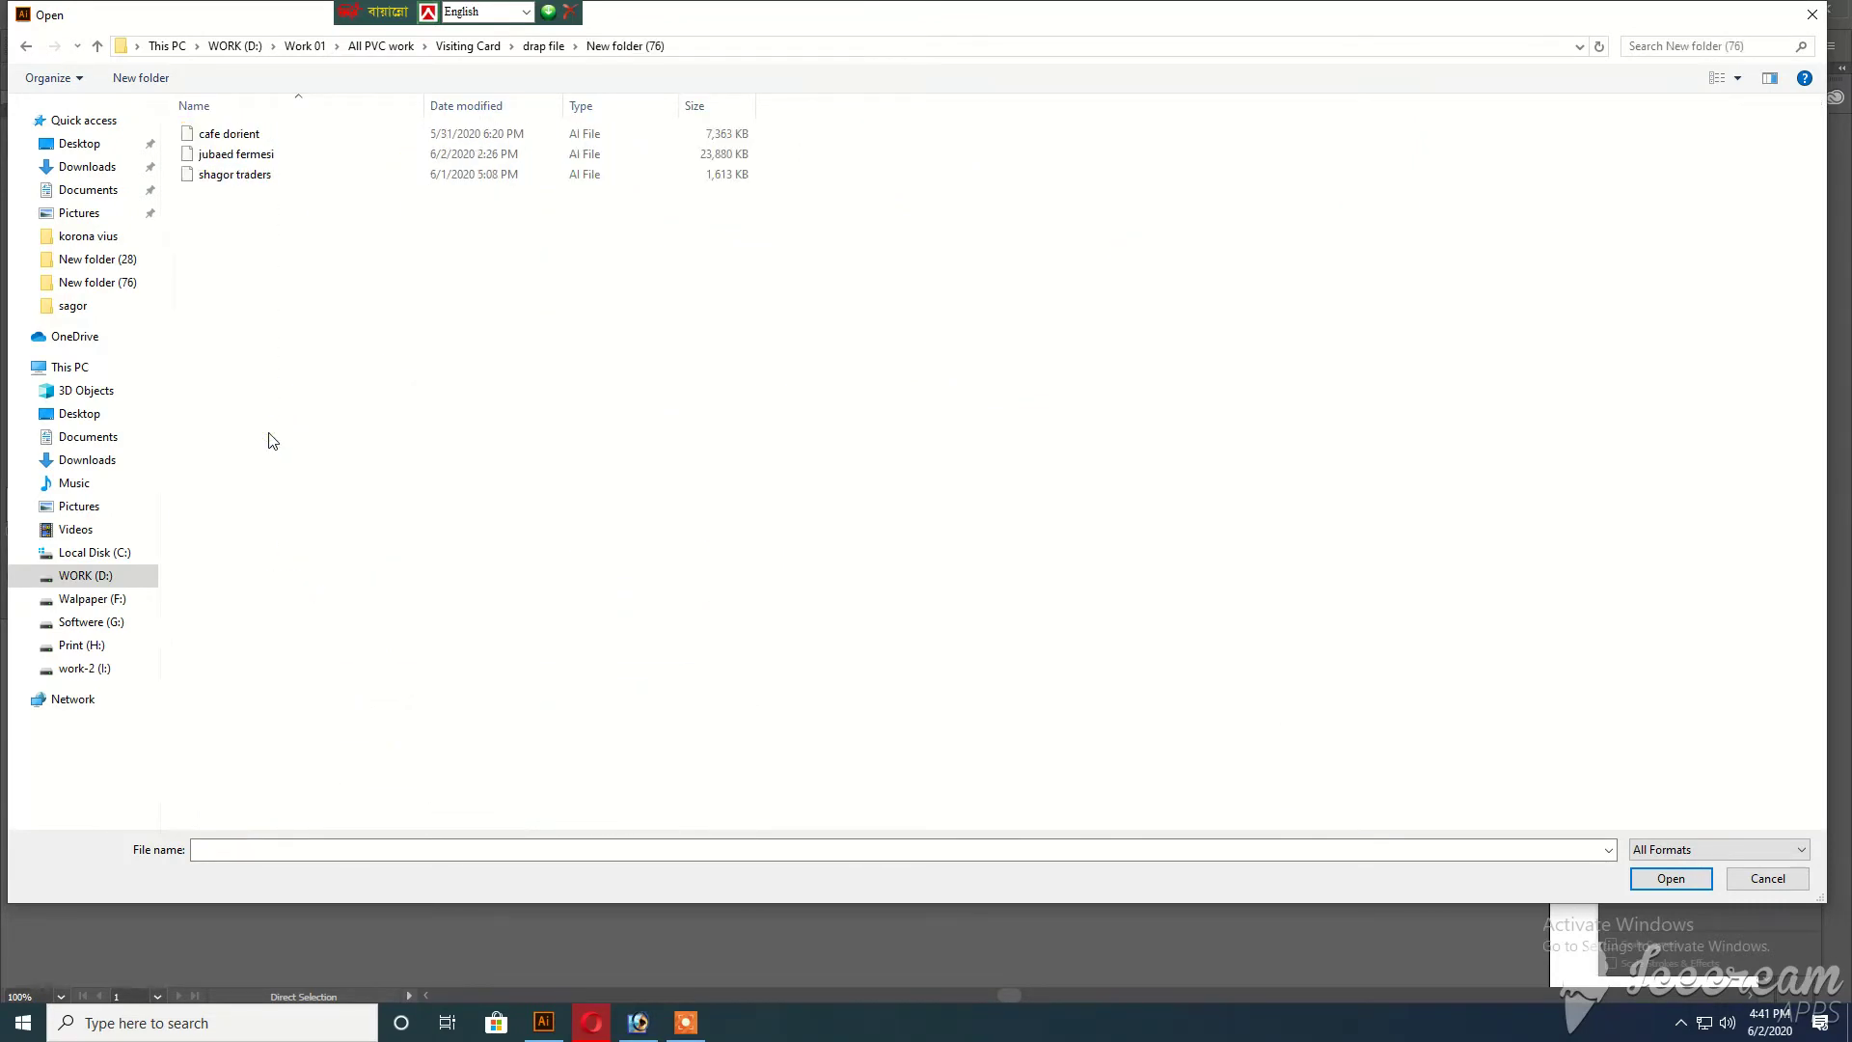
pyautogui.doubleClick(260, 172)
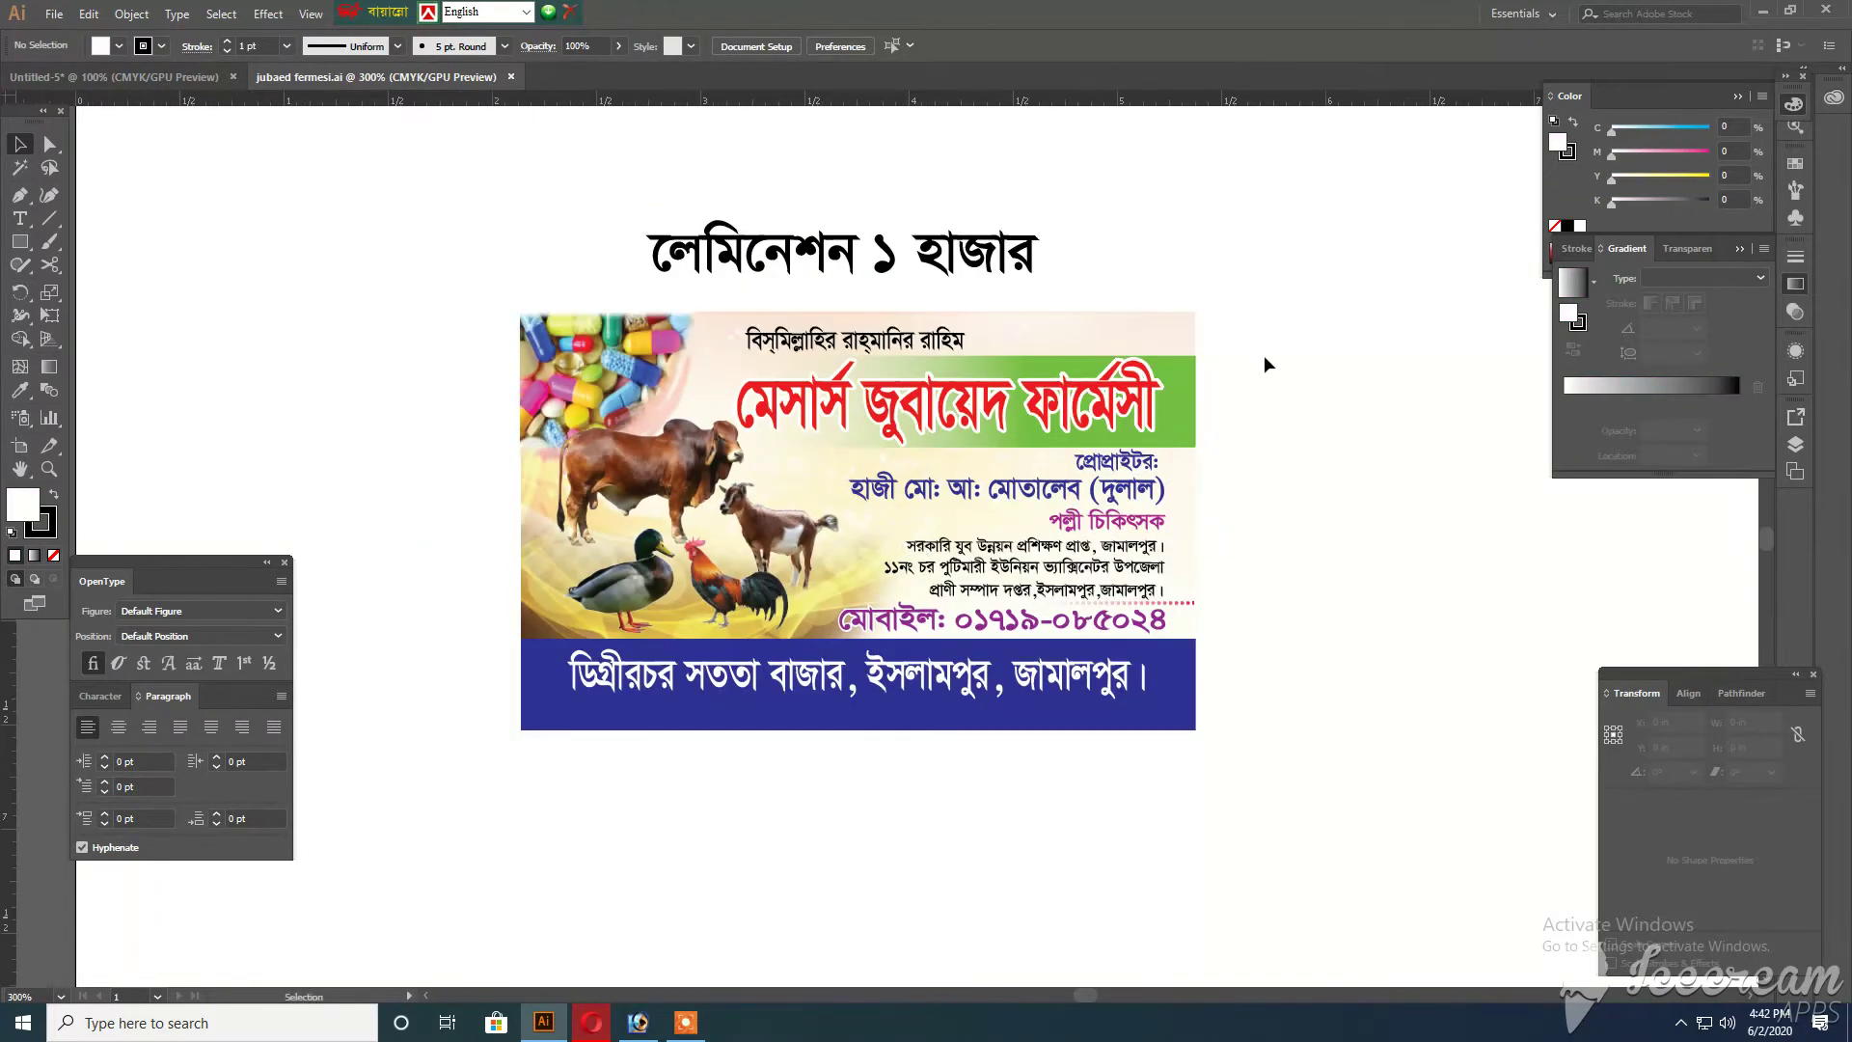
# Copy all the pharmacy card artwork into Untitled-5, closing its source file, and place the copy beside the halftone background's left edge
pyautogui.moveTo(1289, 218); pyautogui.dragTo(638, 743)
pyautogui.press('a')
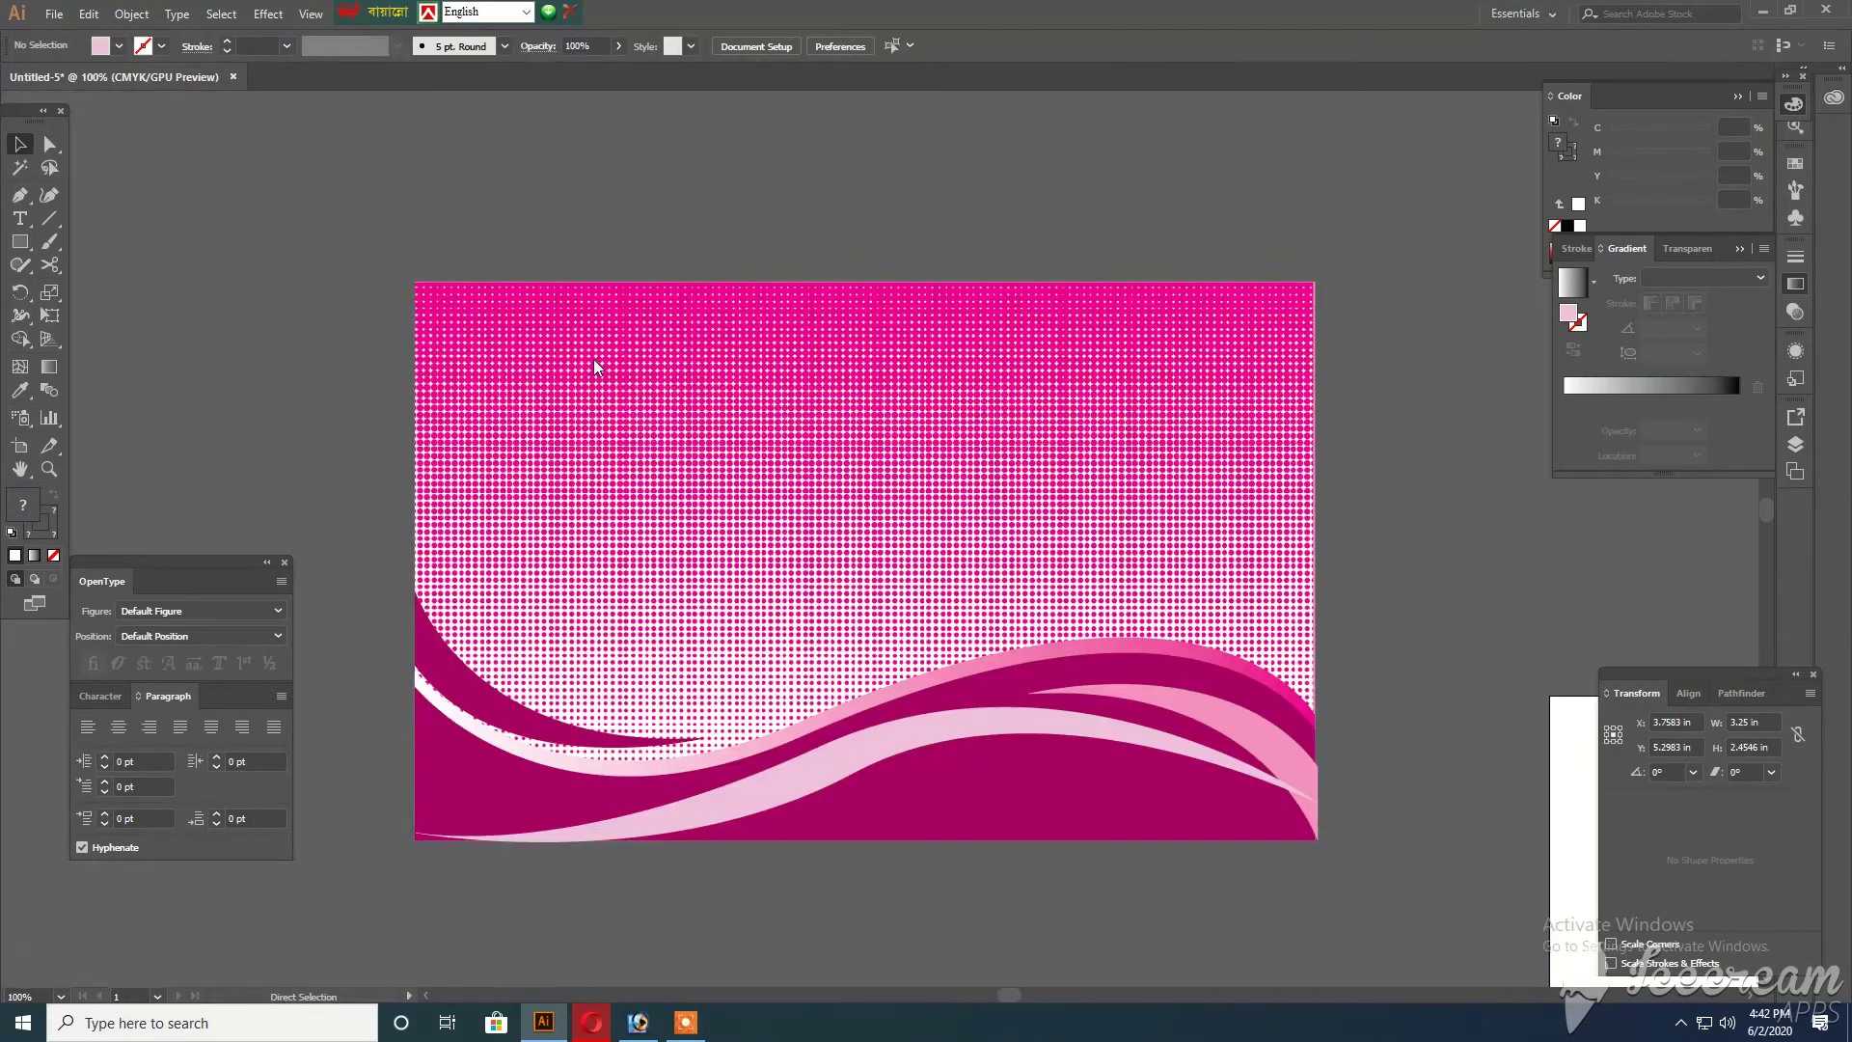
pyautogui.hotkey('ctrl', 'w')
pyautogui.hotkey('ctrl', 'v')
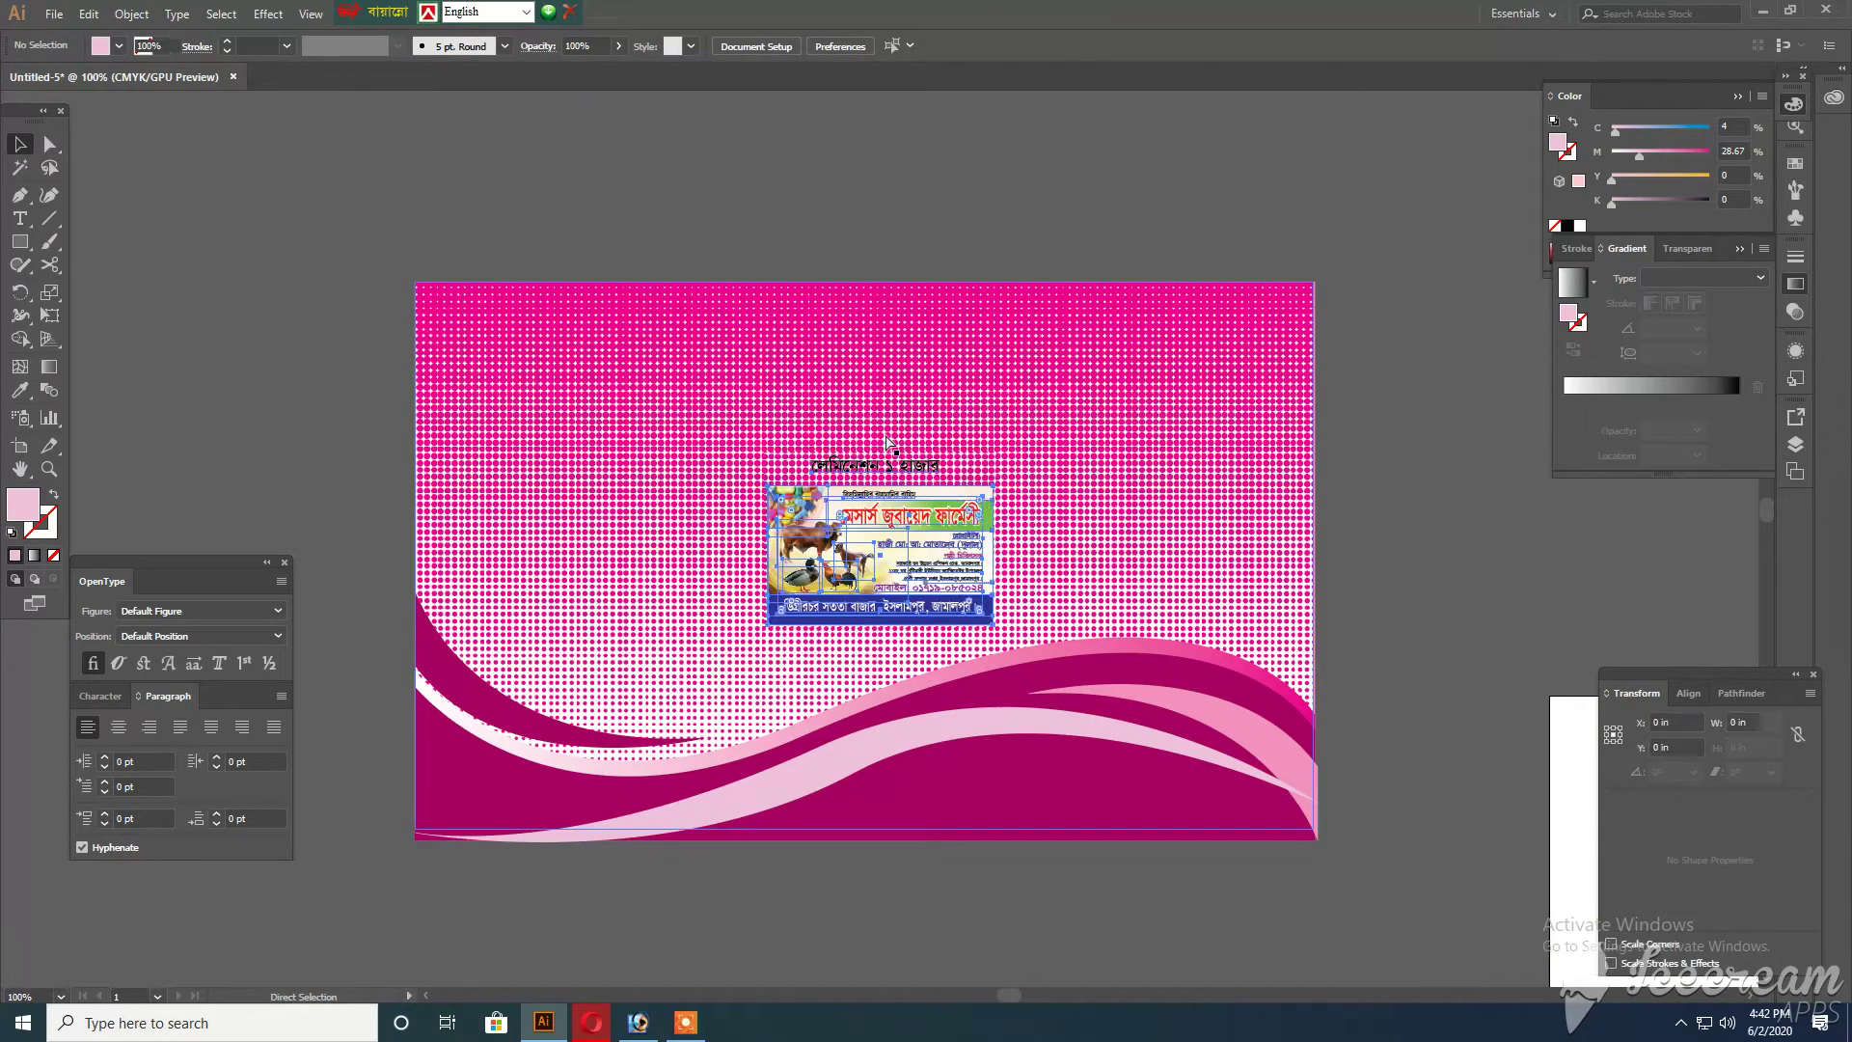
pyautogui.keyDown('ctrl'); pyautogui.keyDown('alt'); pyautogui.click(864, 564); pyautogui.keyUp('alt'); pyautogui.keyUp('ctrl')
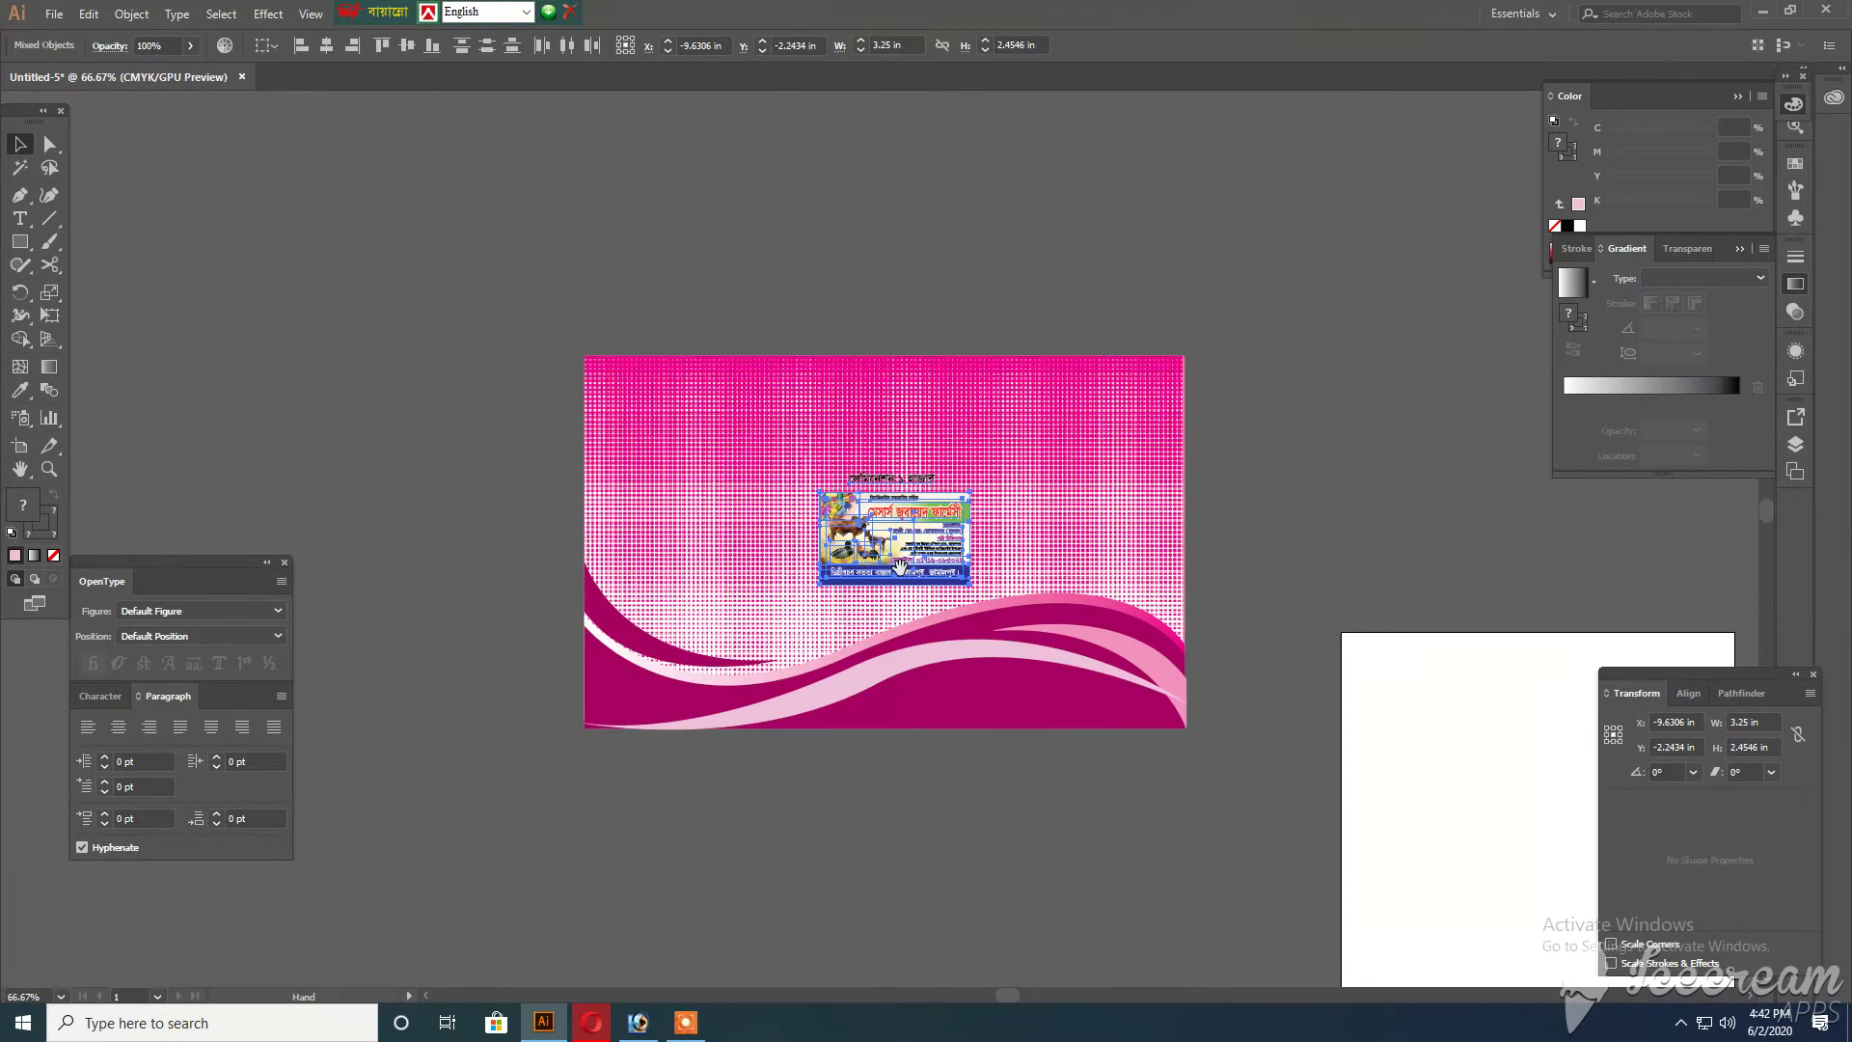
pyautogui.moveTo(969, 530); pyautogui.dragTo(434, 455)
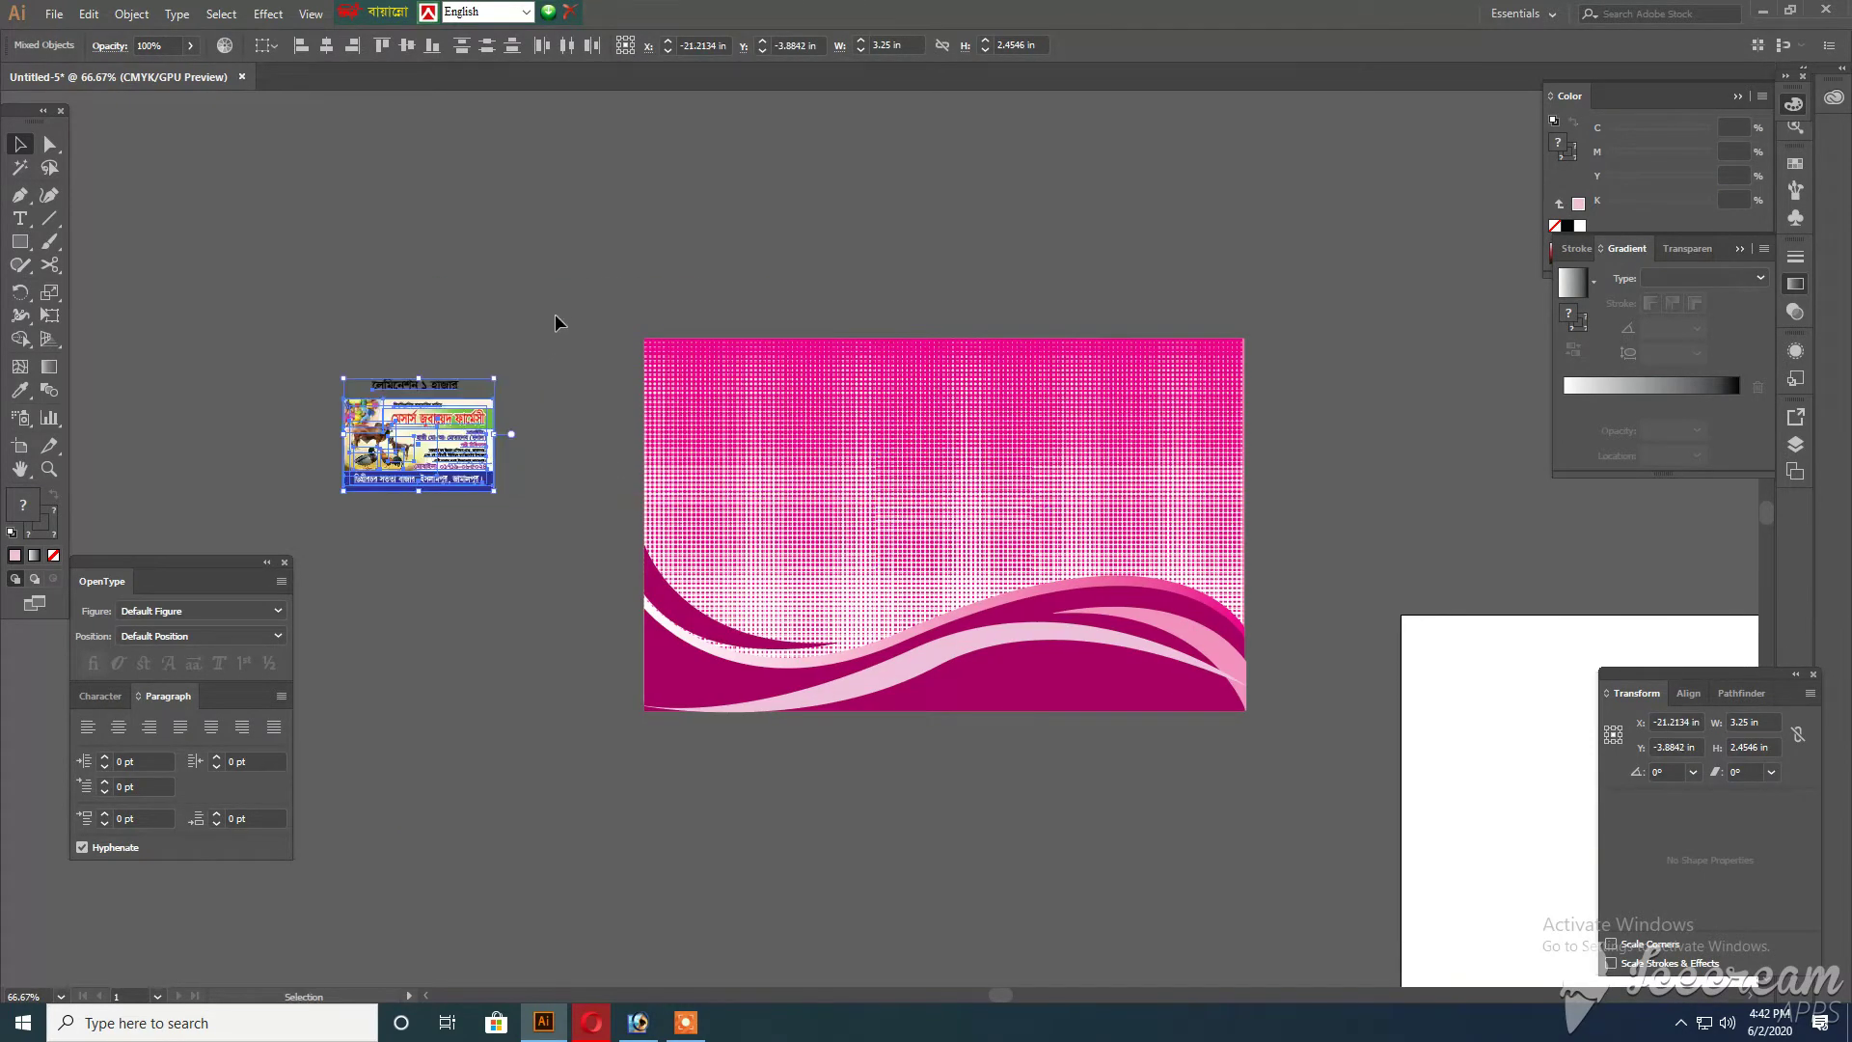
pyautogui.click(565, 323)
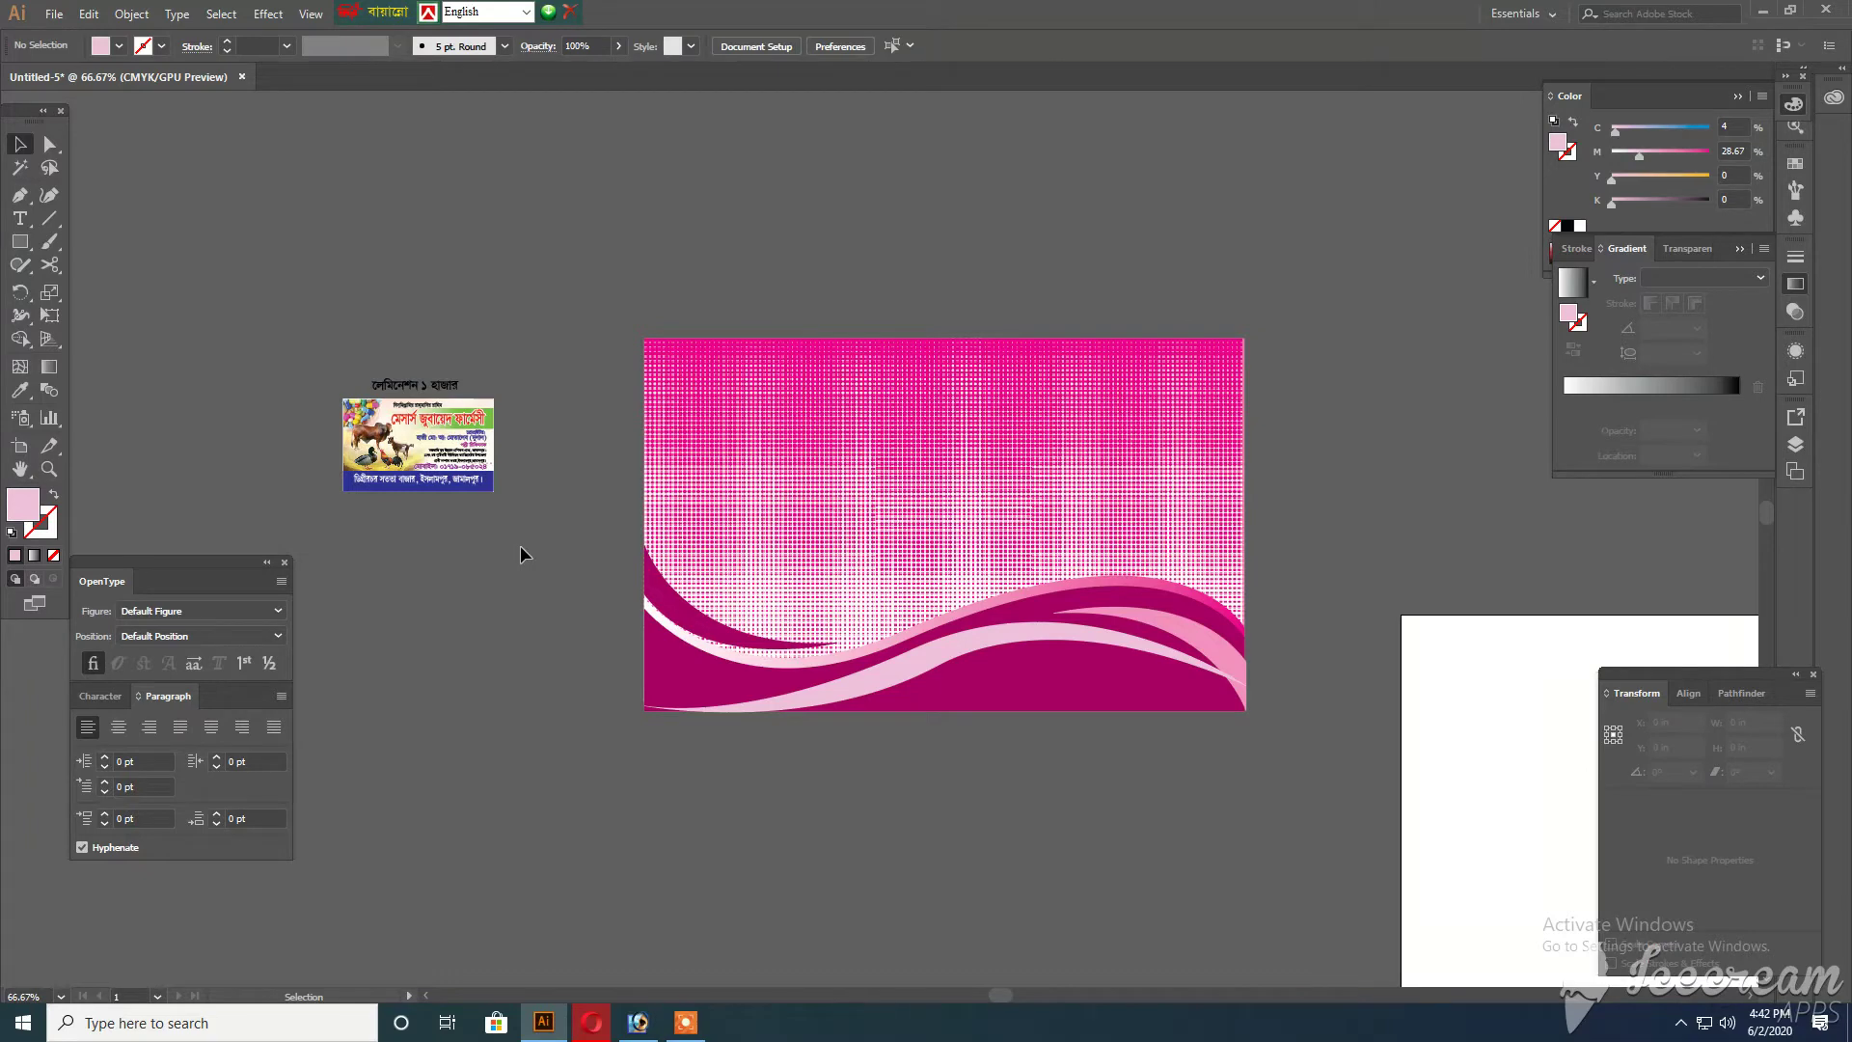
# Ungroup the pasted pharmacy card and delete the lamination note above it
pyautogui.click(451, 424)
pyautogui.rightClick(451, 416)
pyautogui.click(482, 555)
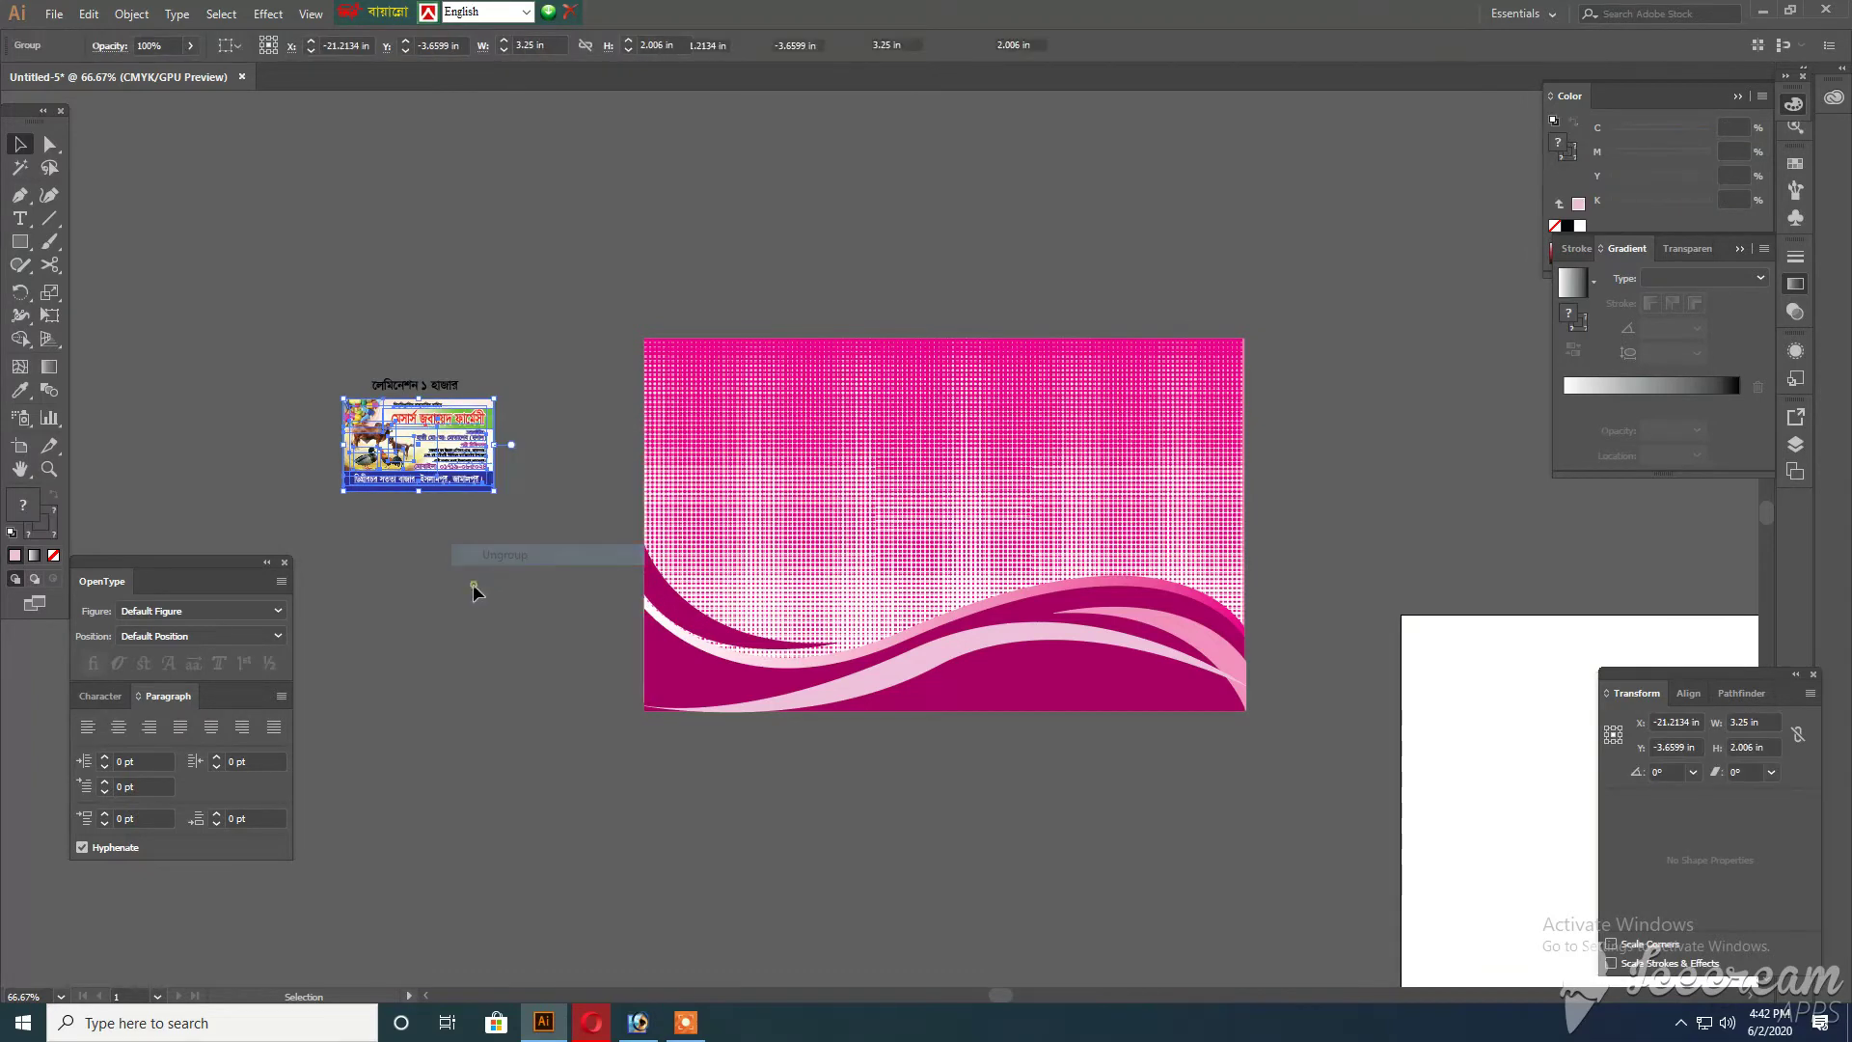
pyautogui.click(474, 584)
pyautogui.click(442, 384)
pyautogui.press('Delete')
# Enlarge the pharmacy card to about 6.6 in wide and delete the pills image from its upper-left corner
pyautogui.moveTo(519, 384); pyautogui.dragTo(727, 678)
pyautogui.click(566, 675)
pyautogui.moveTo(744, 596); pyautogui.dragTo(733, 740)
pyautogui.click(498, 355)
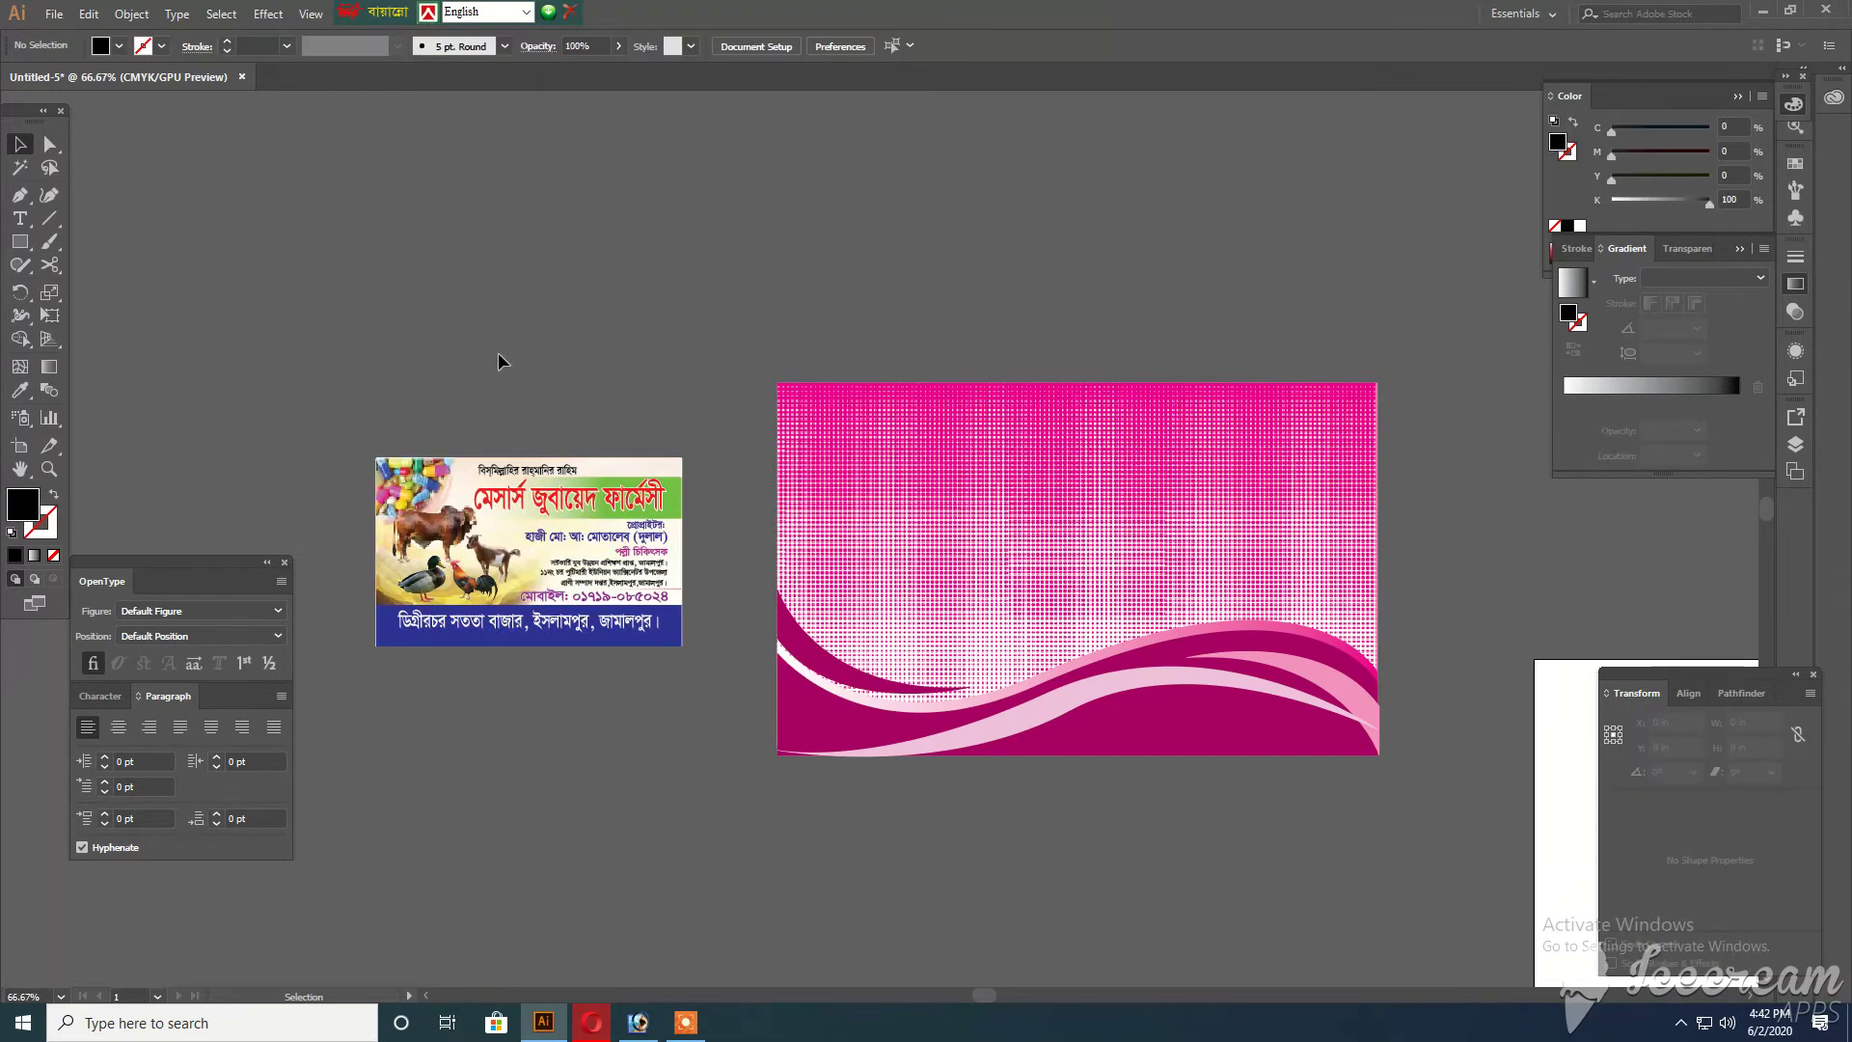
pyautogui.moveTo(389, 481); pyautogui.dragTo(656, 337)
pyautogui.press('Delete')
# Move the card's background image over the halftone, enlarge it to about 12.96 by 7.8 in and send it behind the waves
pyautogui.click(403, 480)
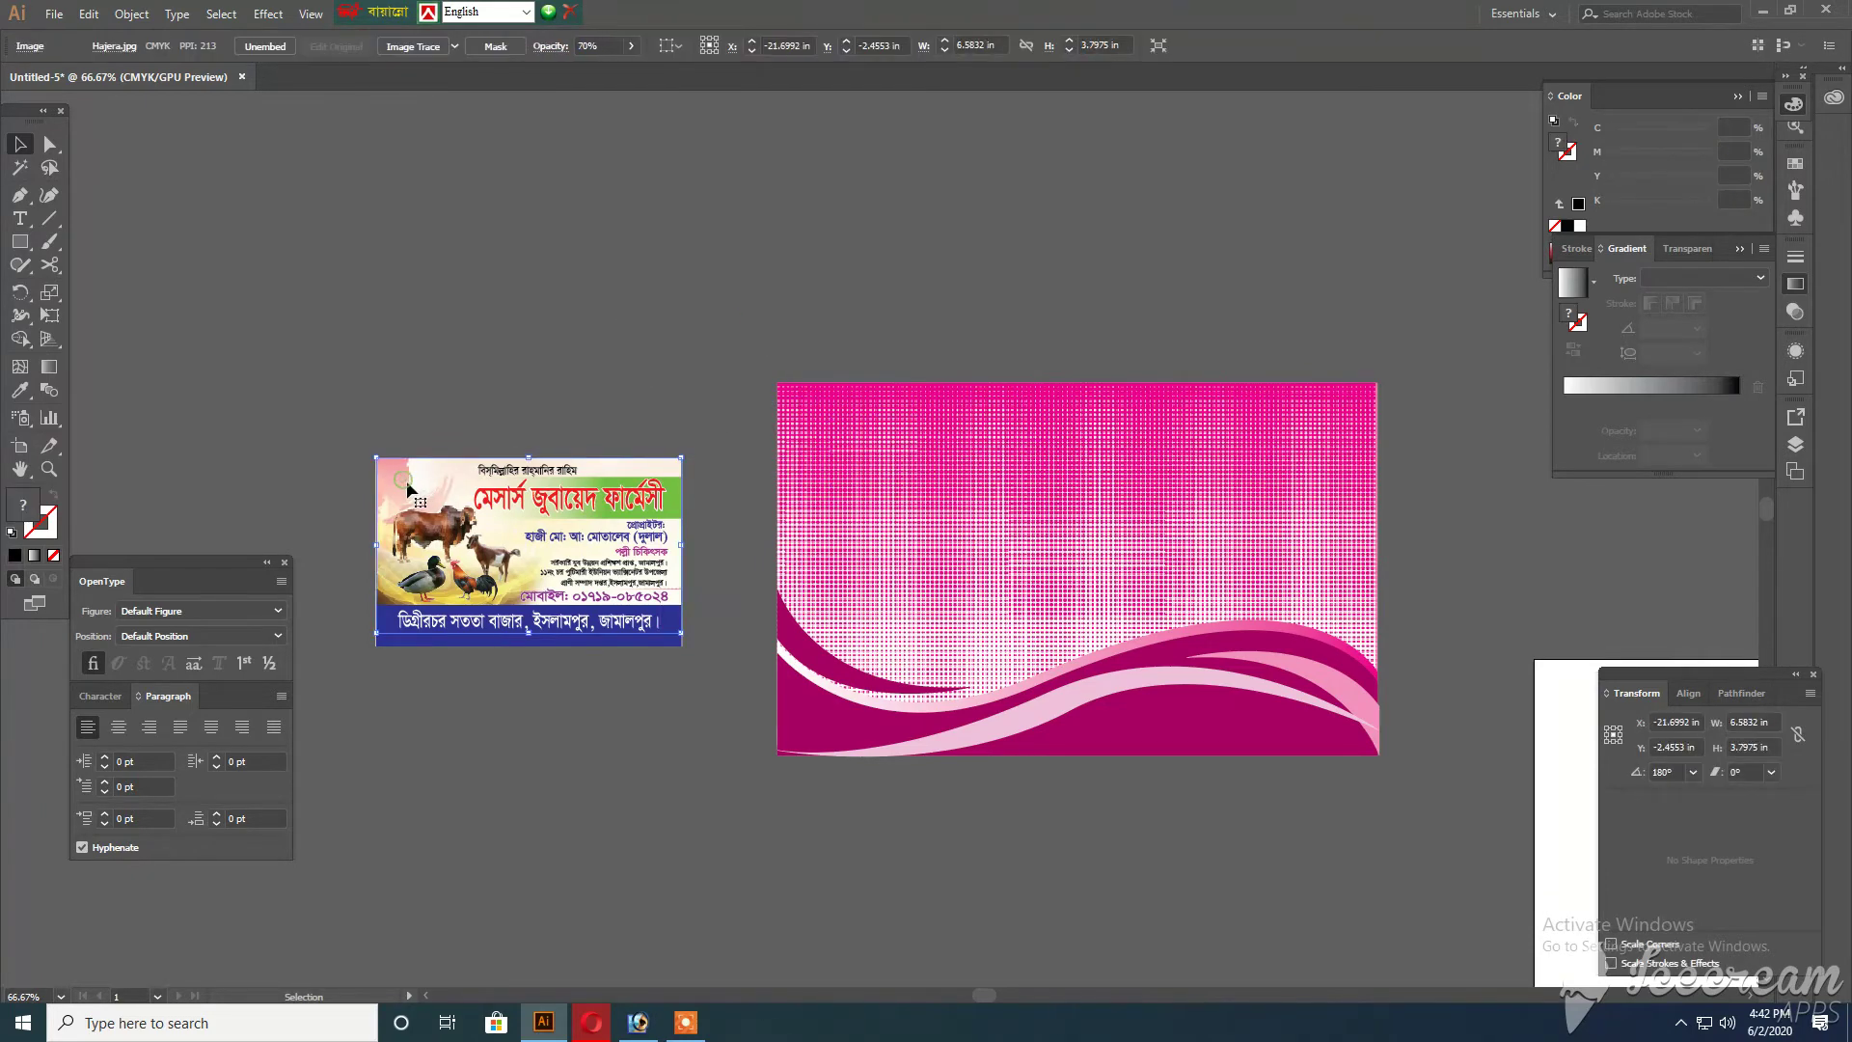
pyautogui.moveTo(407, 490); pyautogui.dragTo(809, 416)
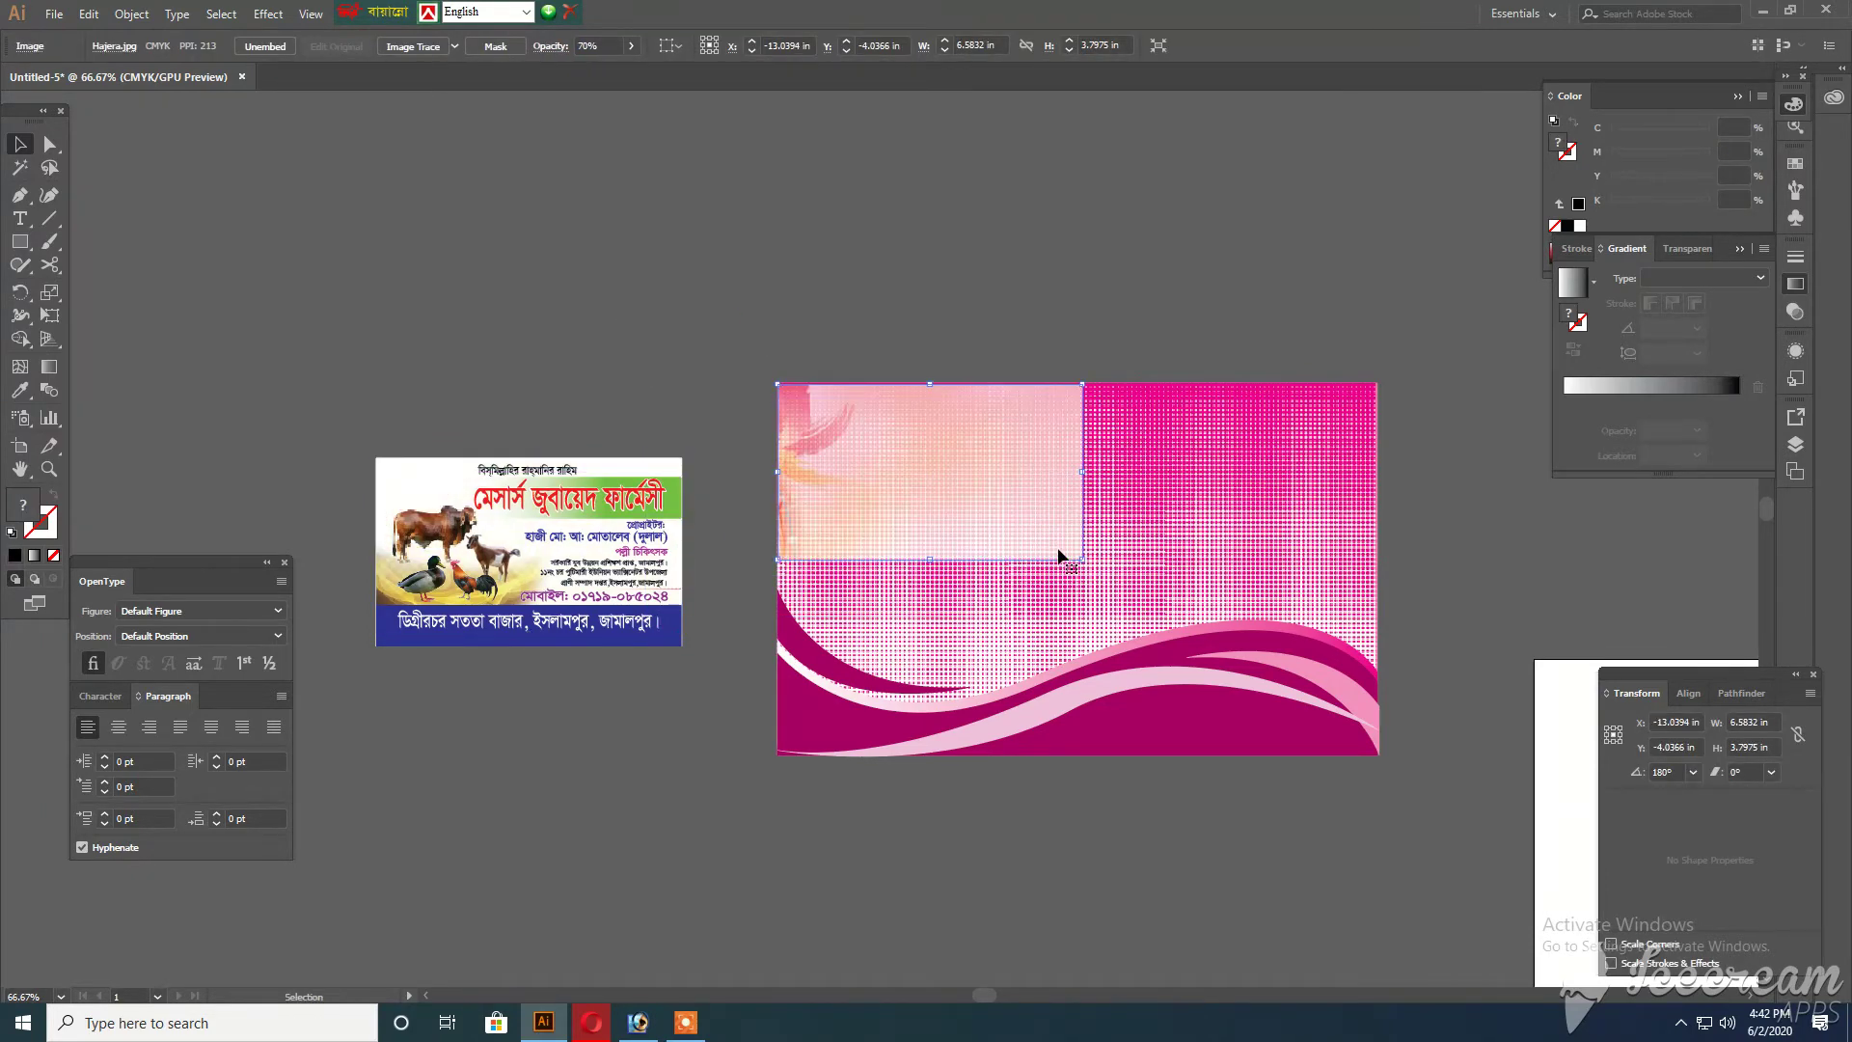
pyautogui.moveTo(1081, 558); pyautogui.dragTo(1378, 746)
pyautogui.hotkey('ctrl', '[')
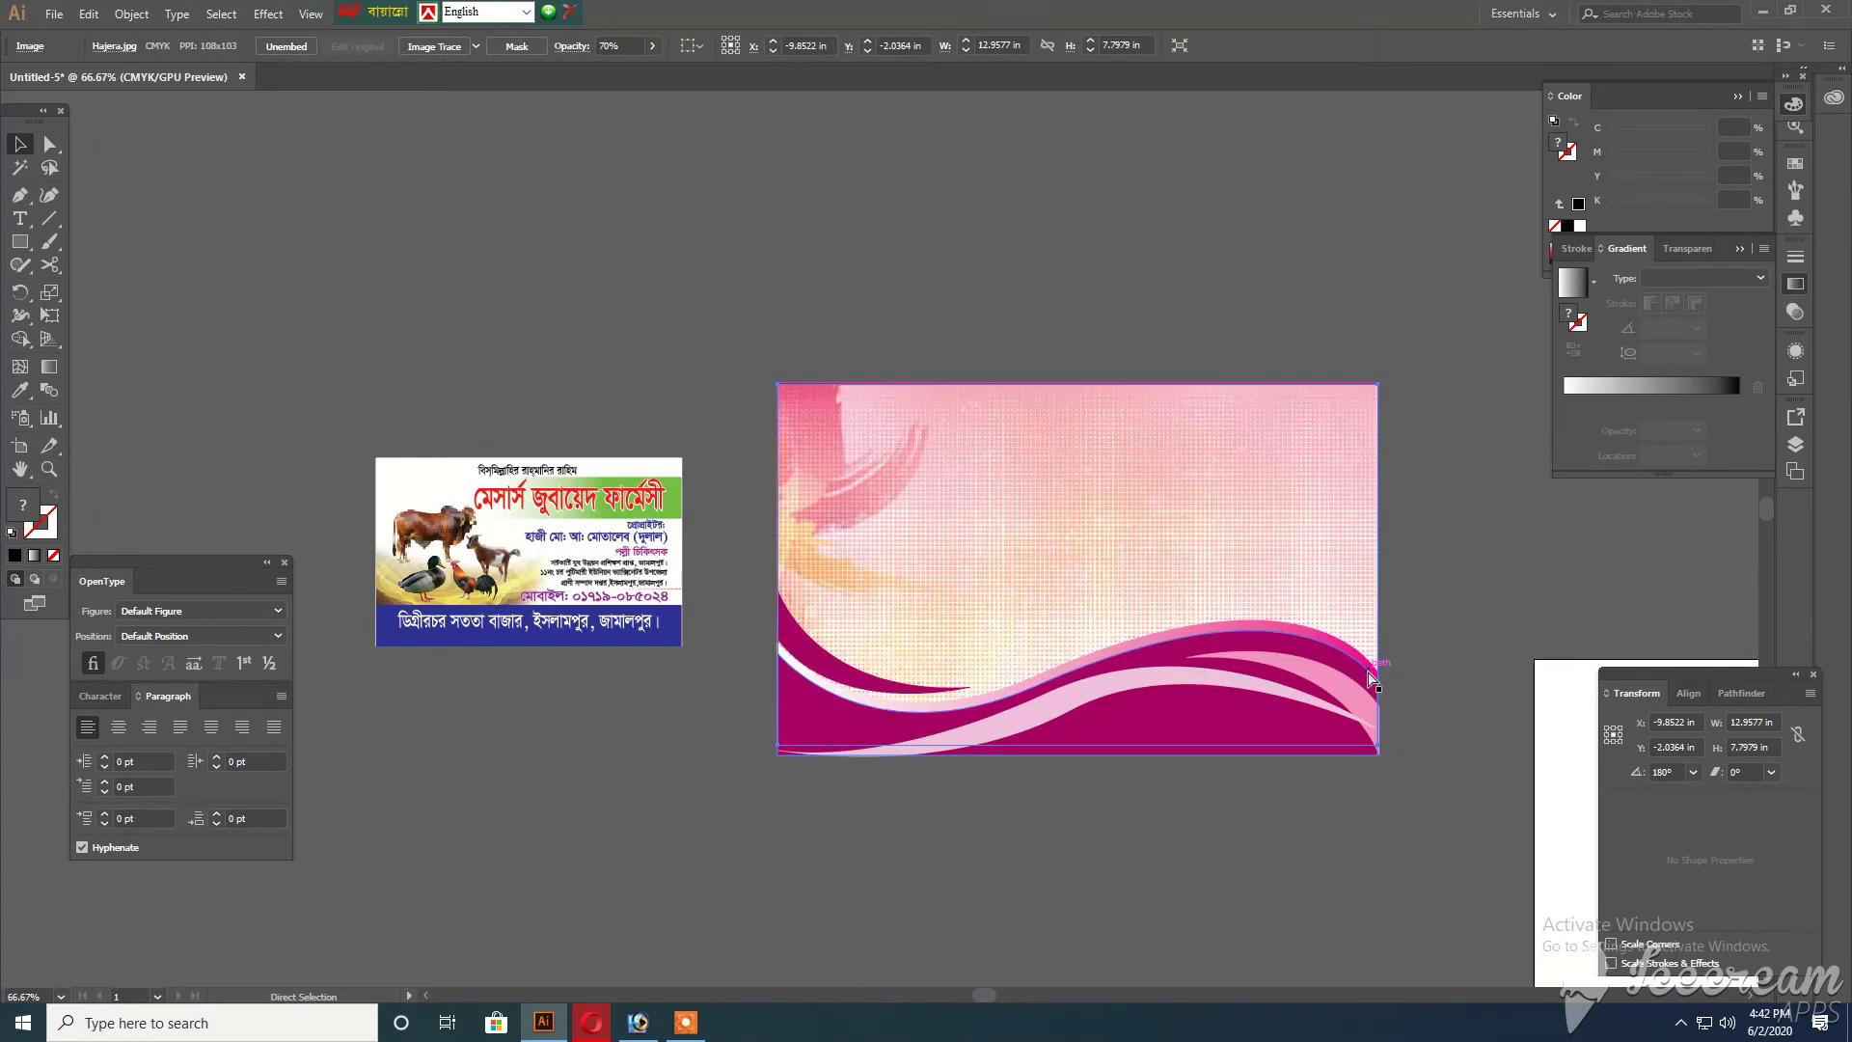
pyautogui.click(560, 357)
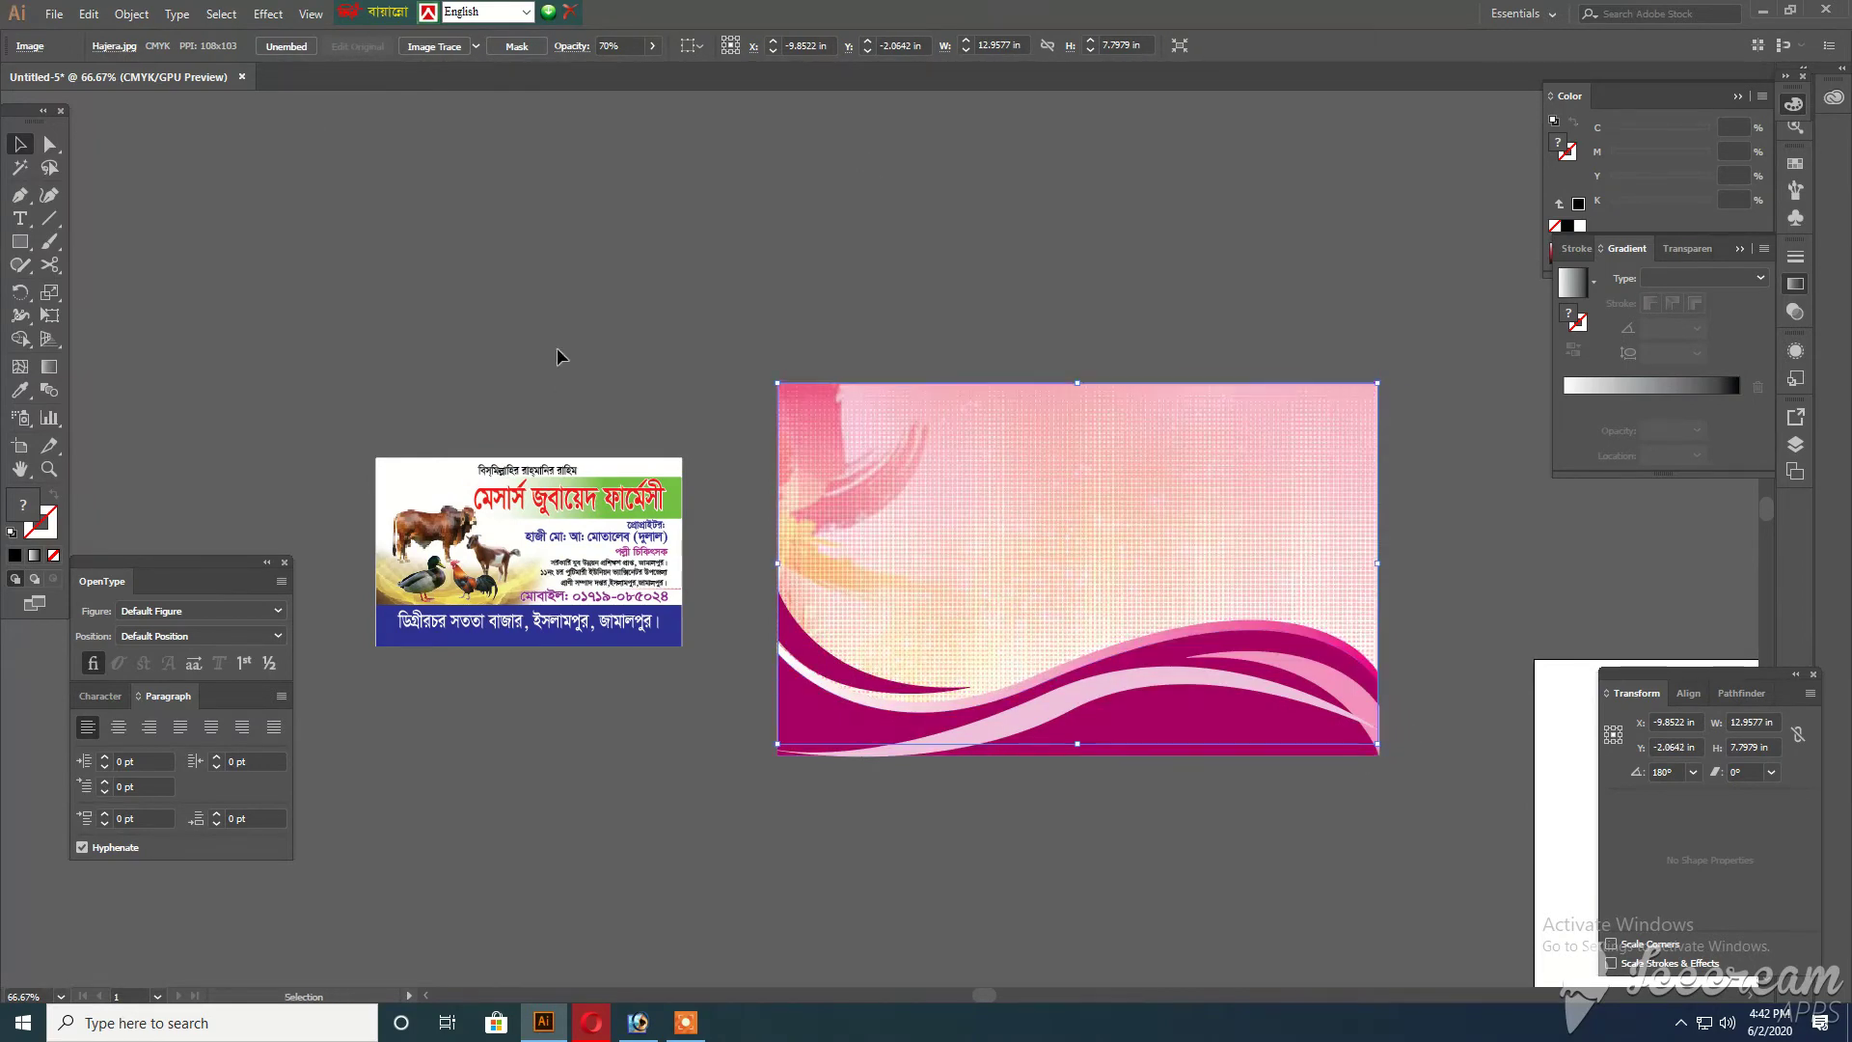
# Set the opacity of the enlarged background image over the halftone to 50%
pyautogui.click(876, 404)
pyautogui.click(1702, 250)
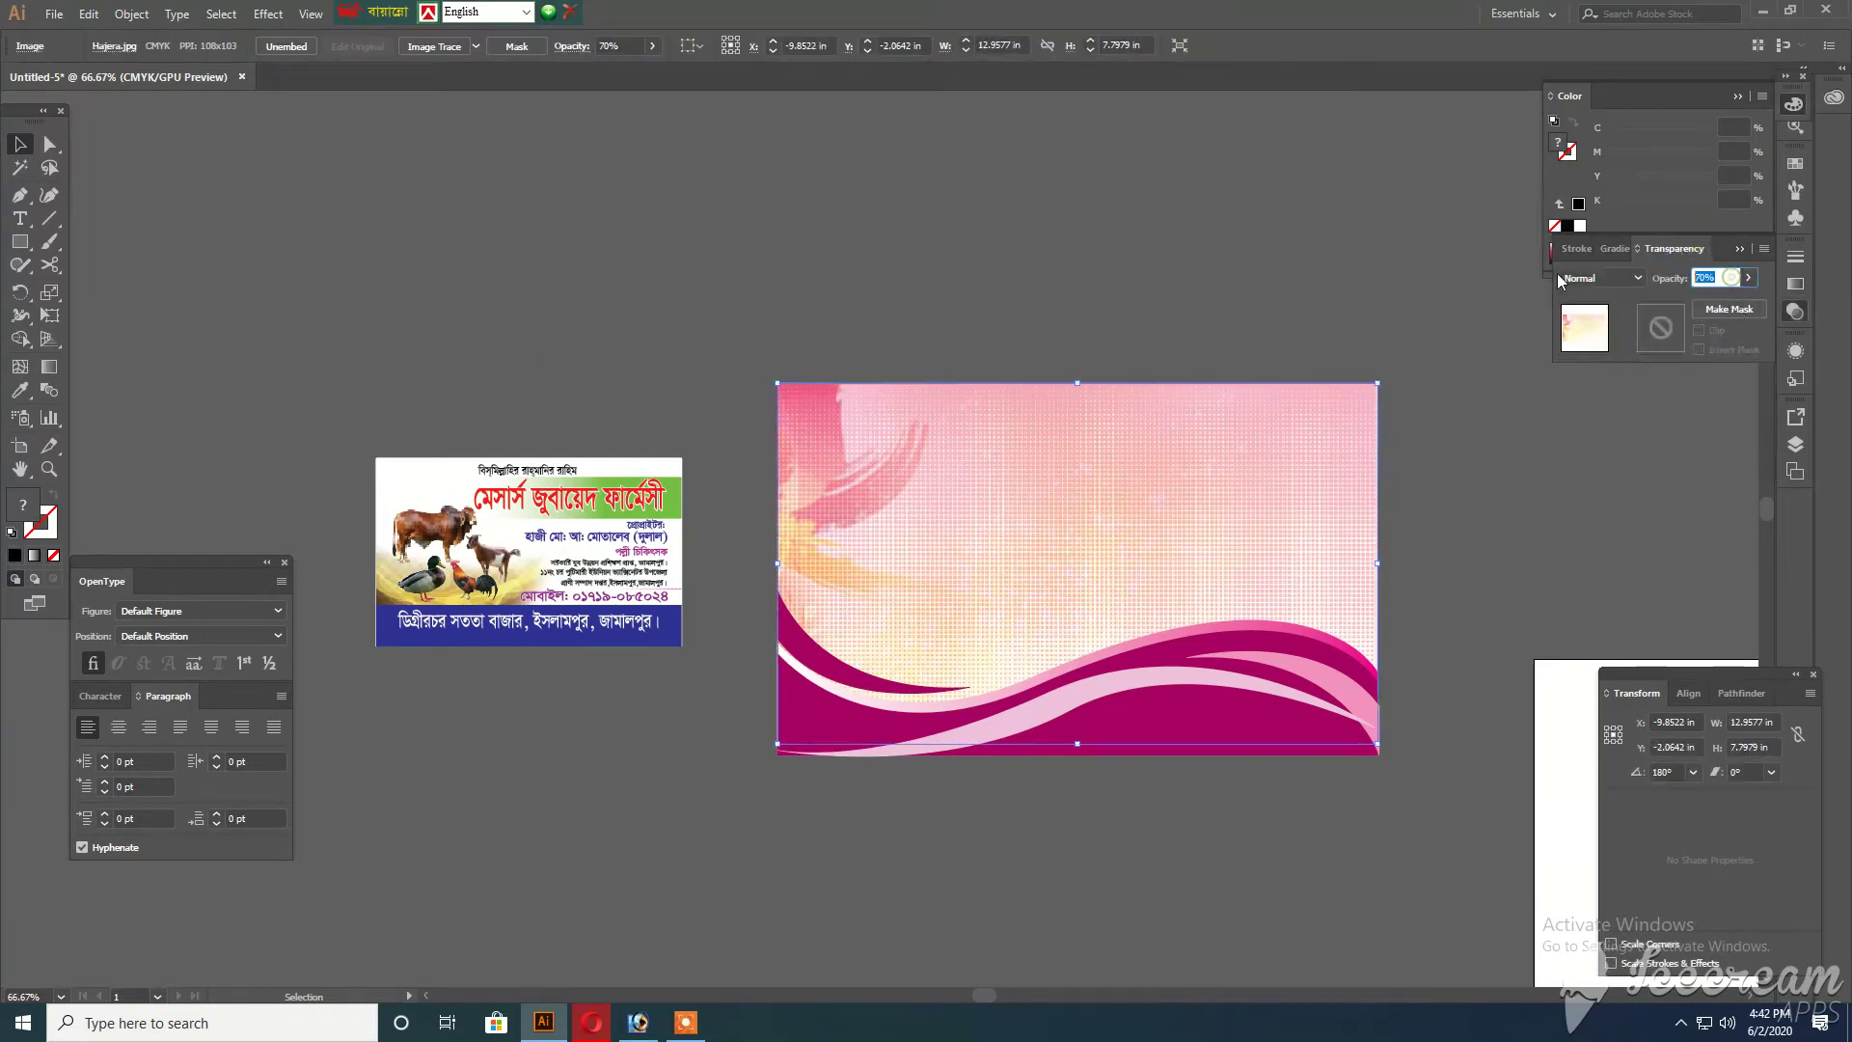
pyautogui.write('50')
pyautogui.press('Return')
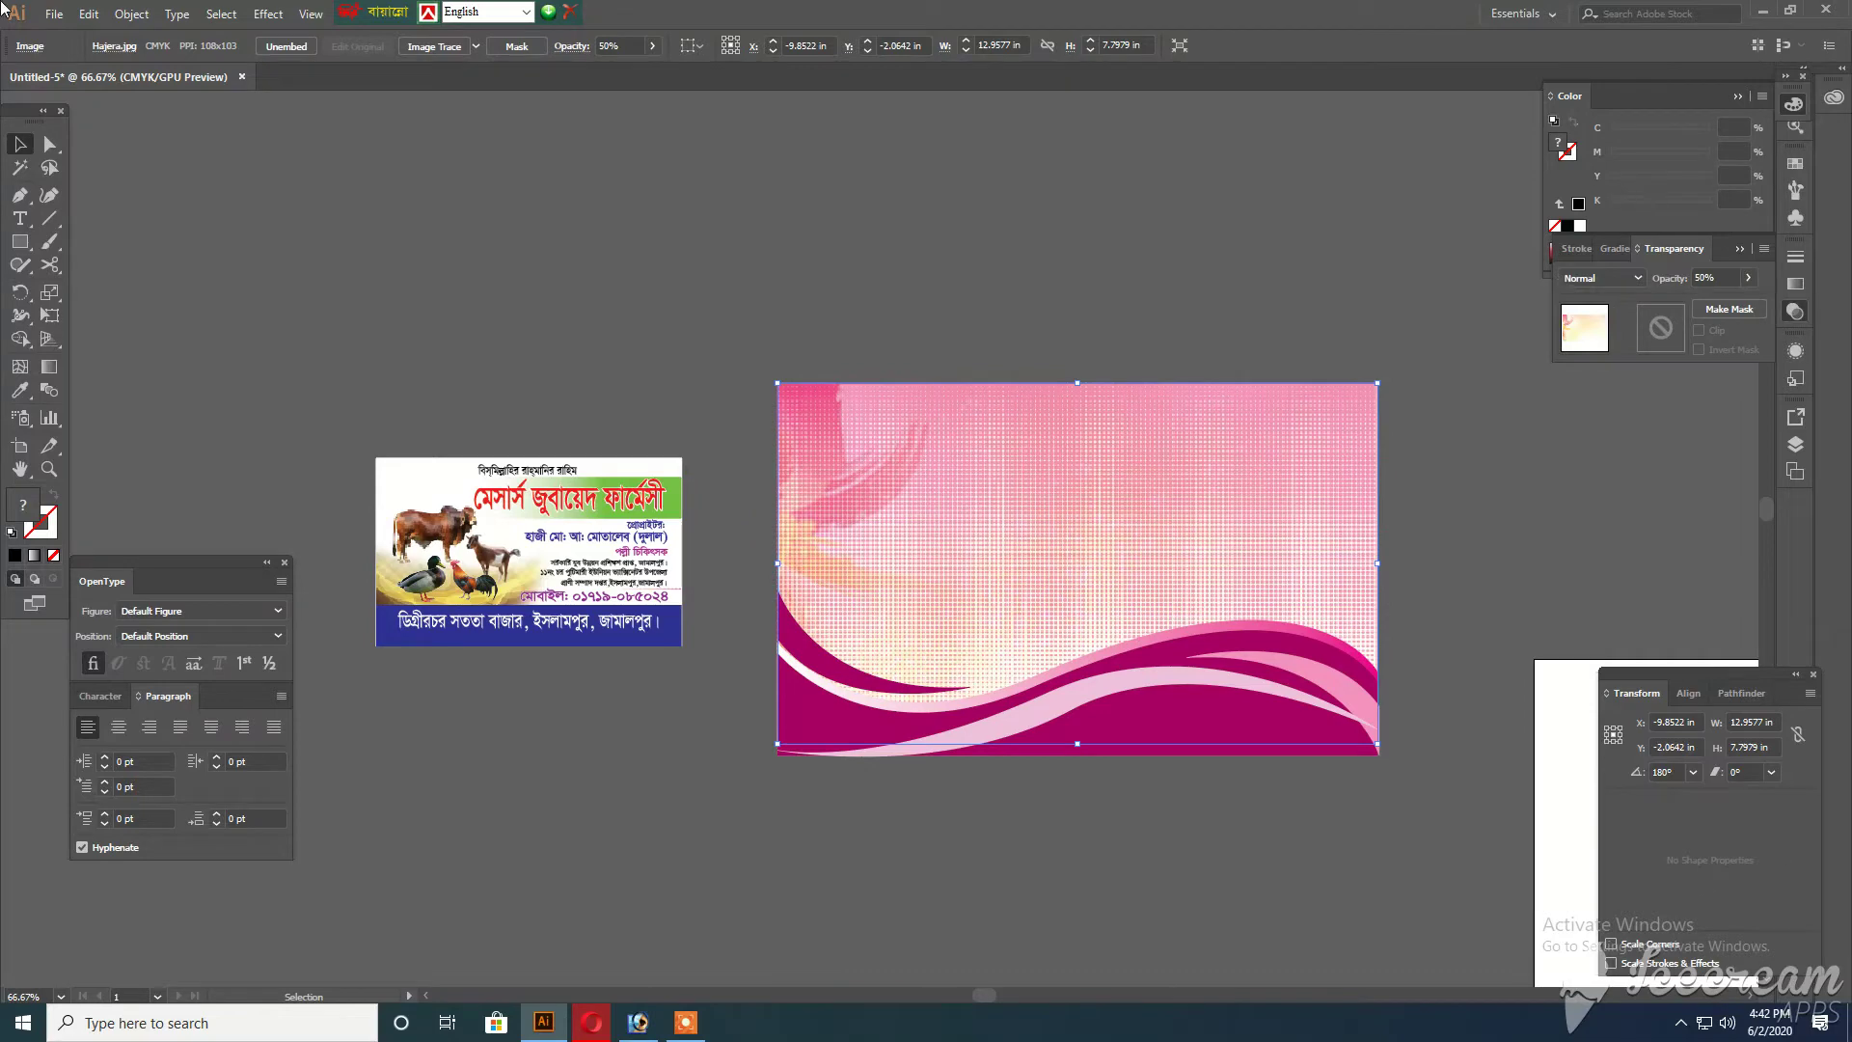
pyautogui.click(518, 333)
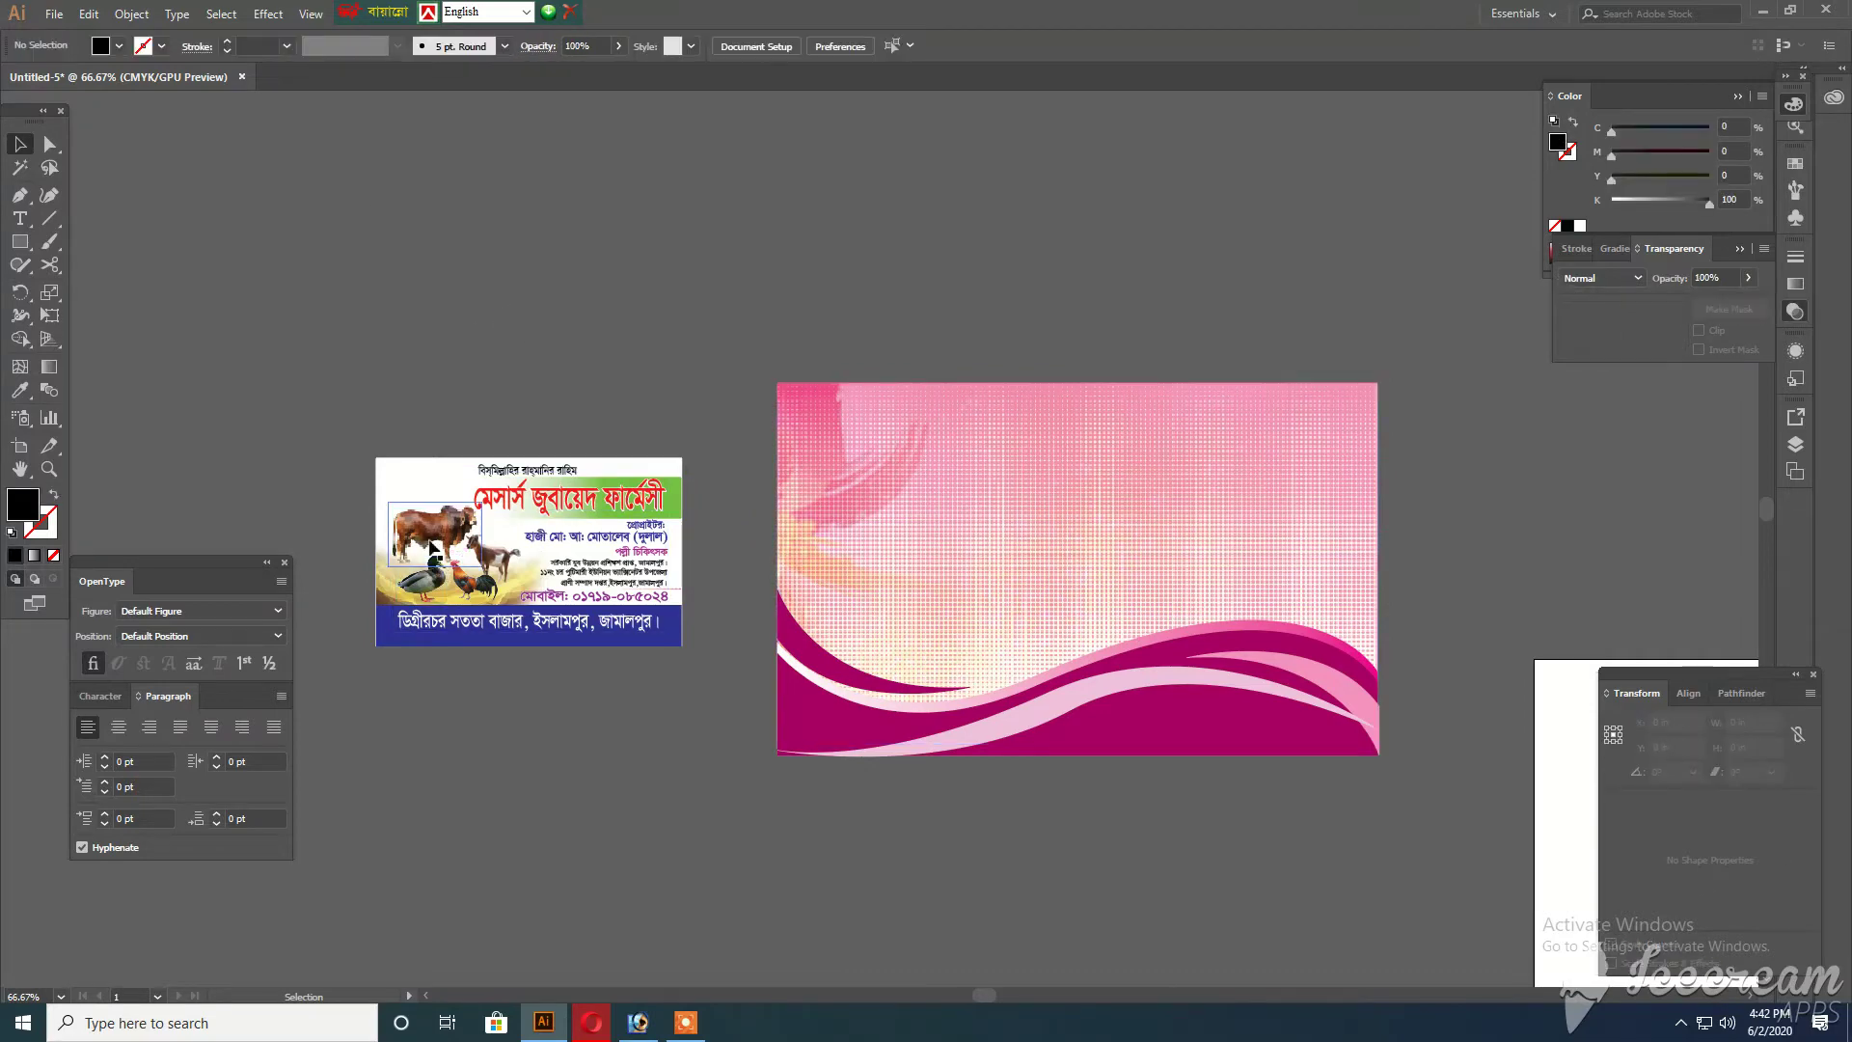
# Try to move the animal images from the old card onto the pink background
pyautogui.click(394, 590)
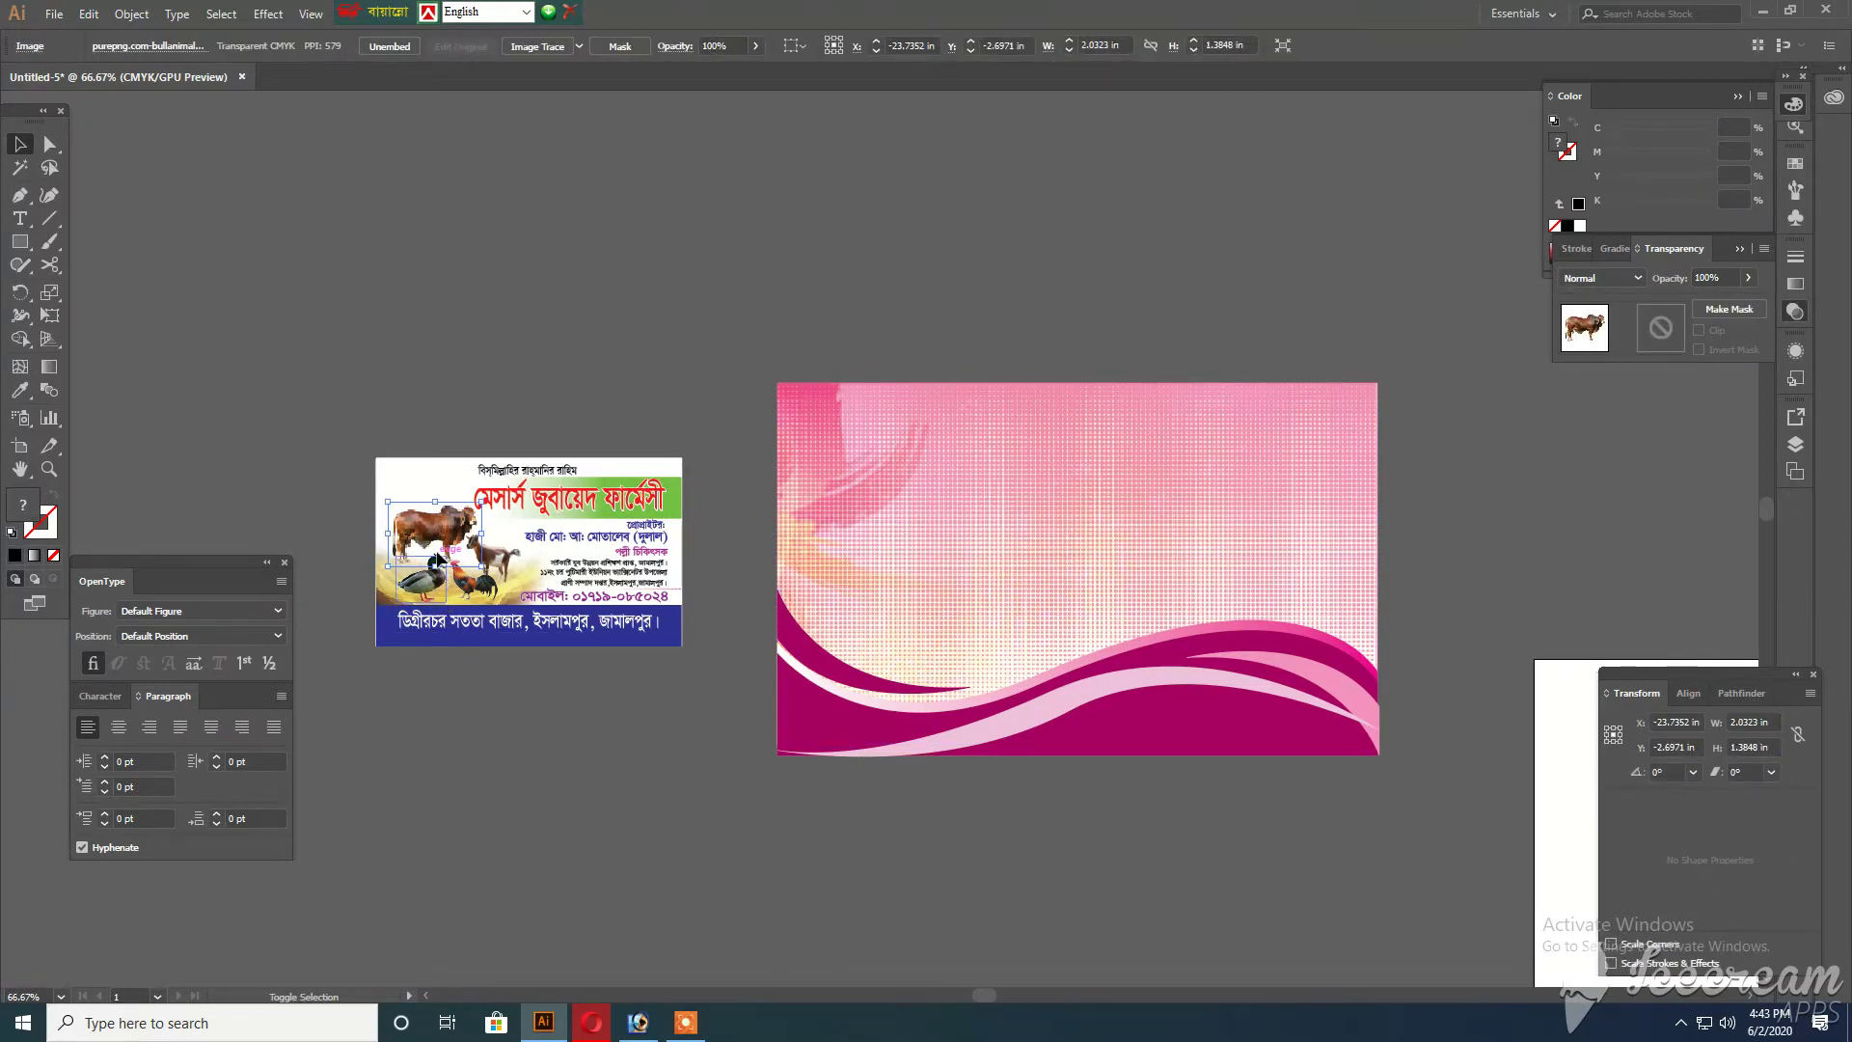
pyautogui.keyDown('shift'); pyautogui.click(436, 586); pyautogui.keyUp('shift')
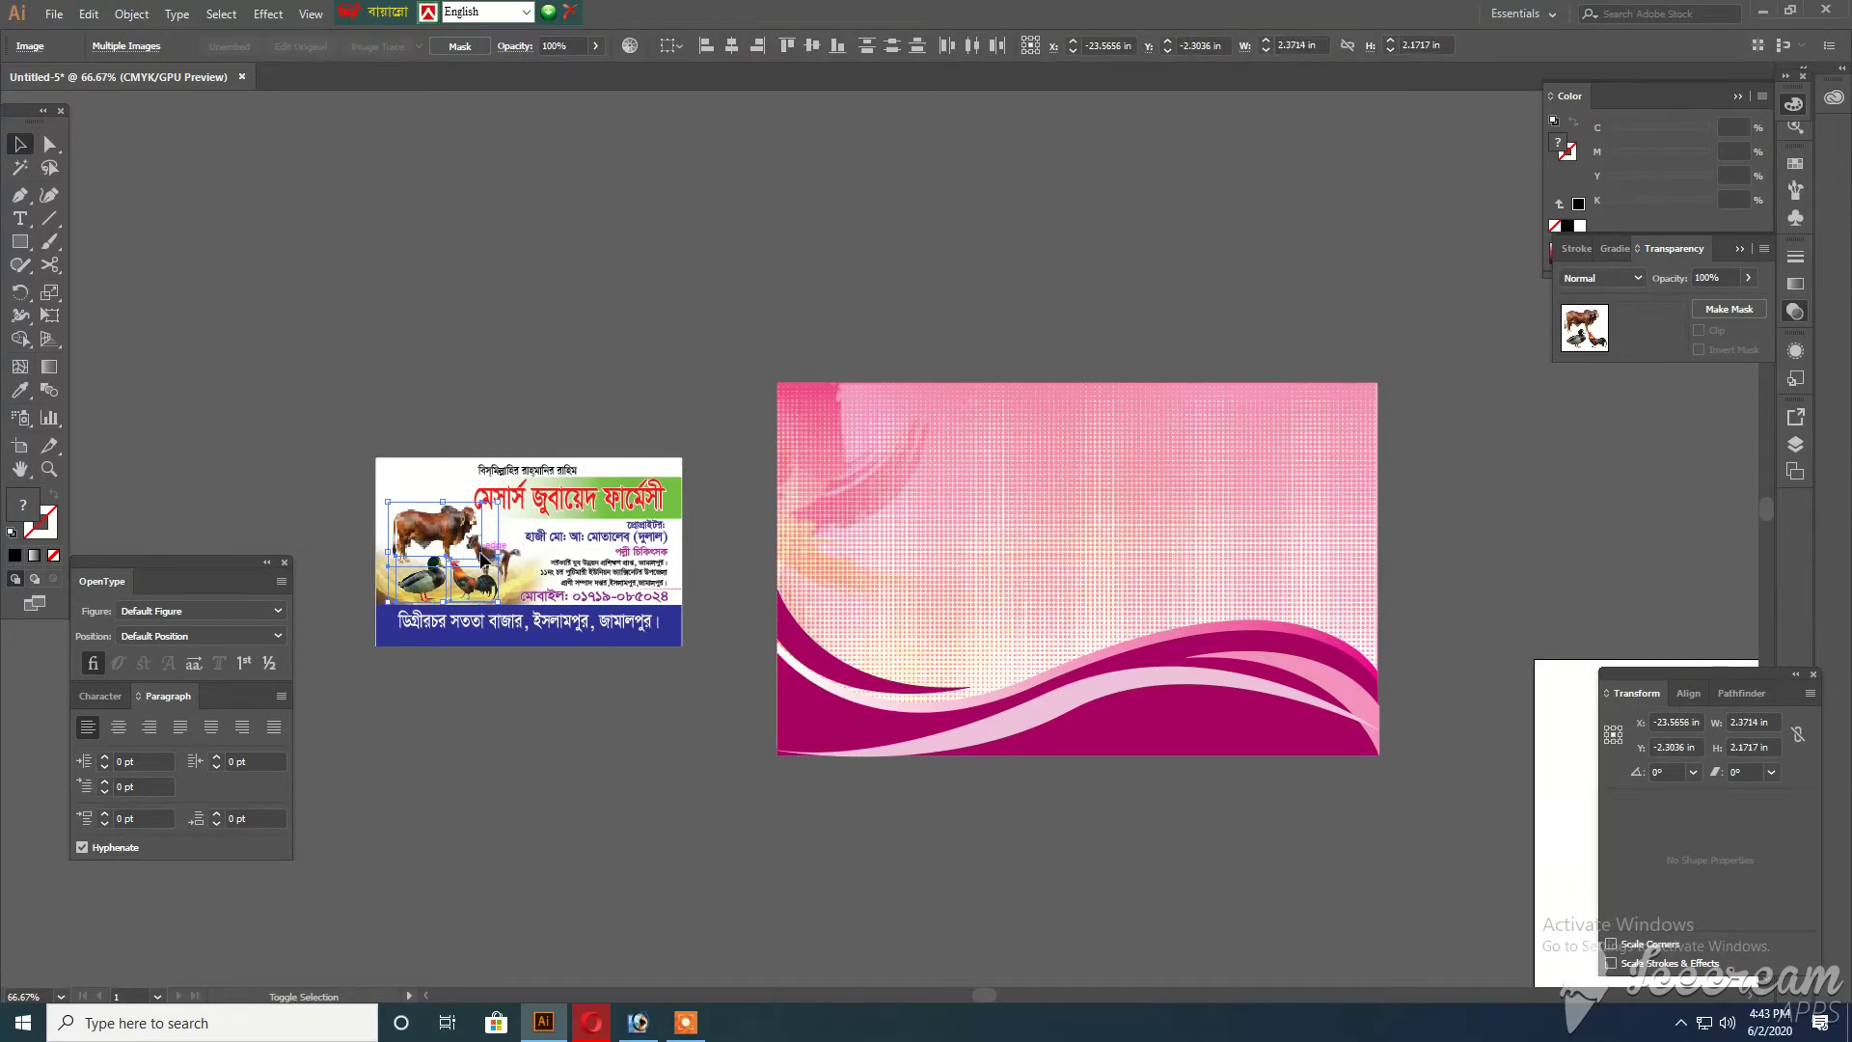
pyautogui.moveTo(487, 558); pyautogui.dragTo(932, 626)
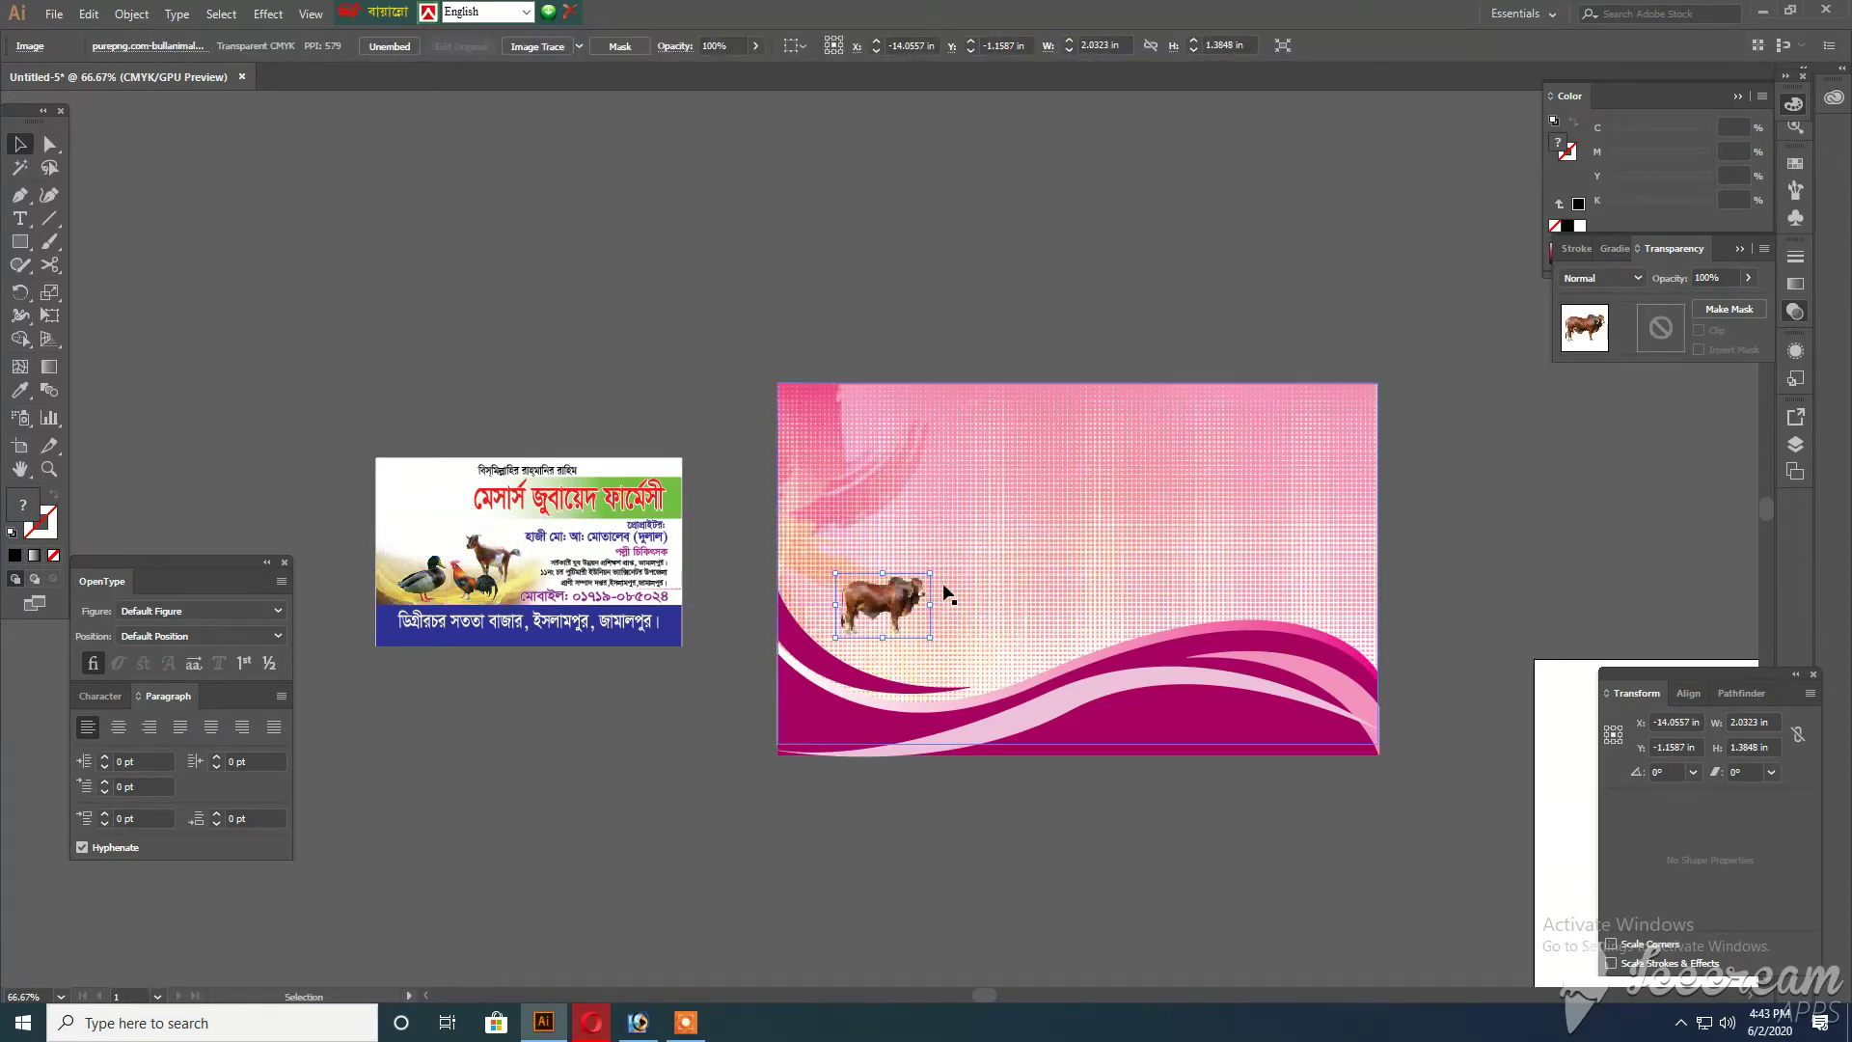
pyautogui.hotkey('ctrl', 'z')
# Delete the old card's white background and move its yellow glow image below the card
pyautogui.click(632, 710)
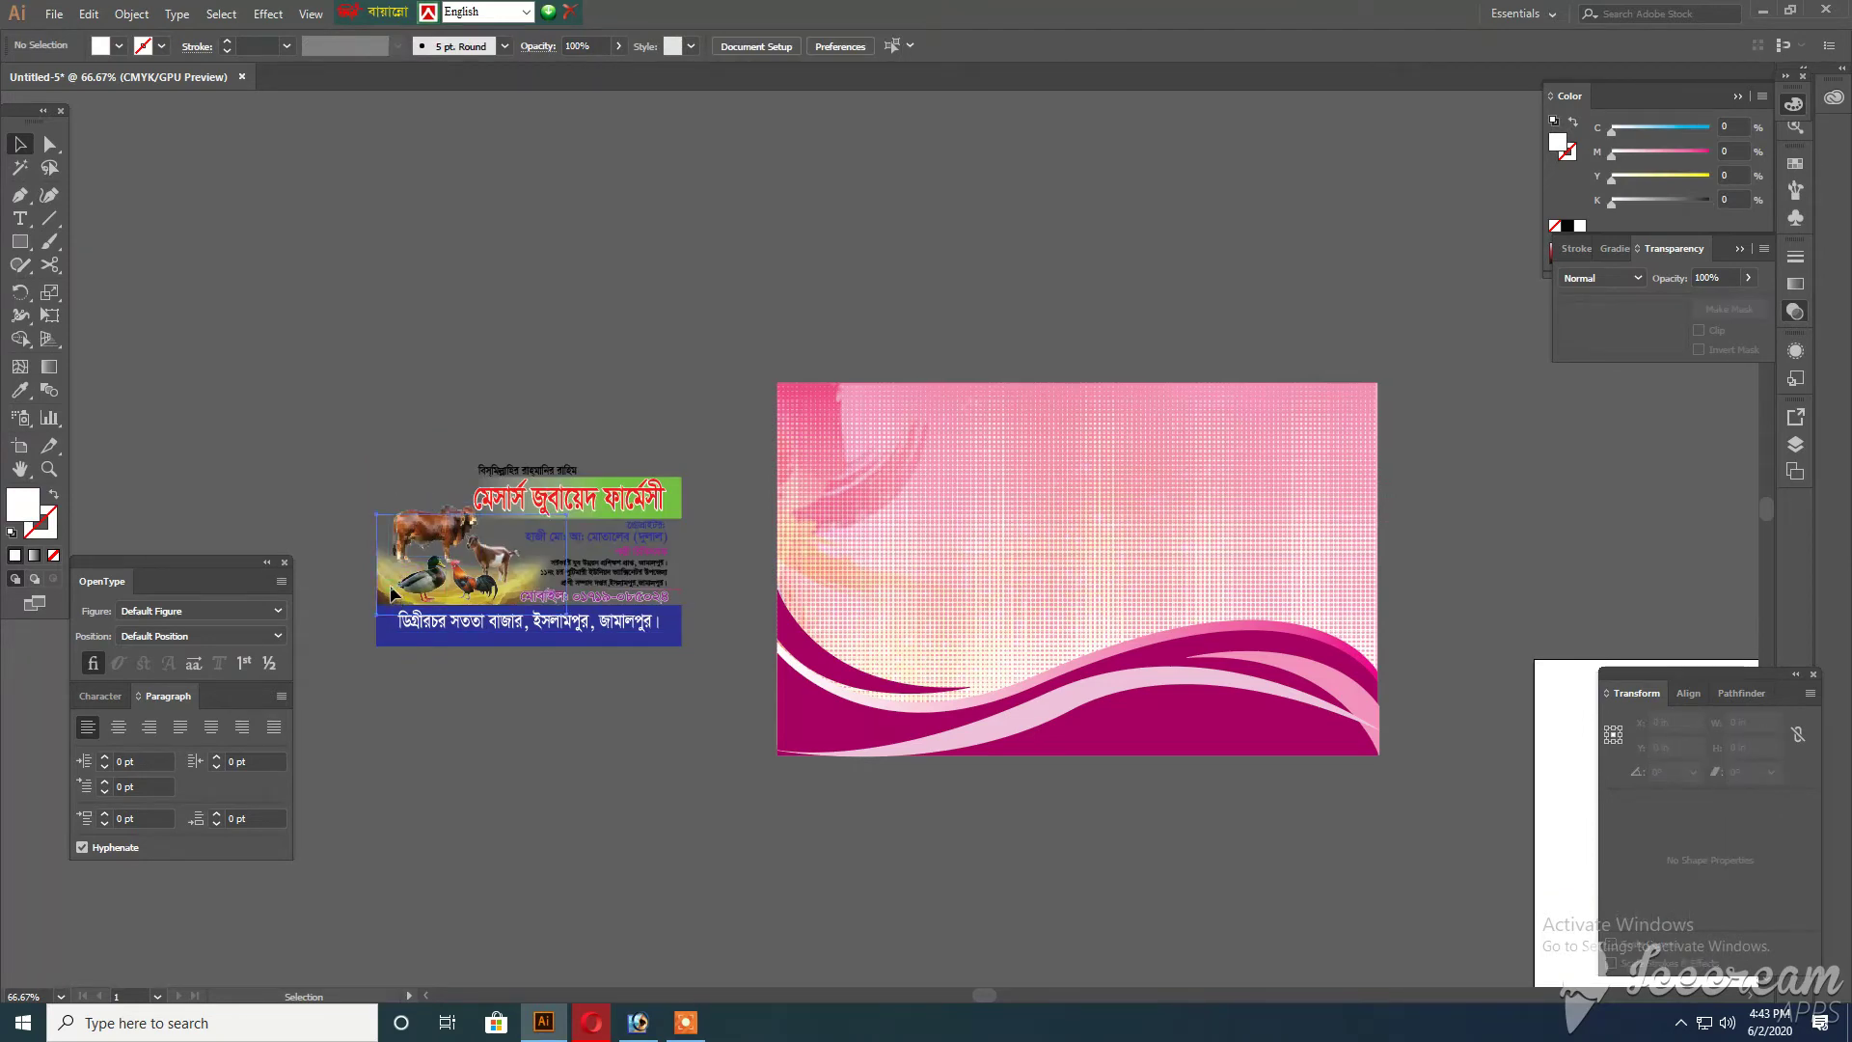
pyautogui.moveTo(391, 590); pyautogui.dragTo(450, 790)
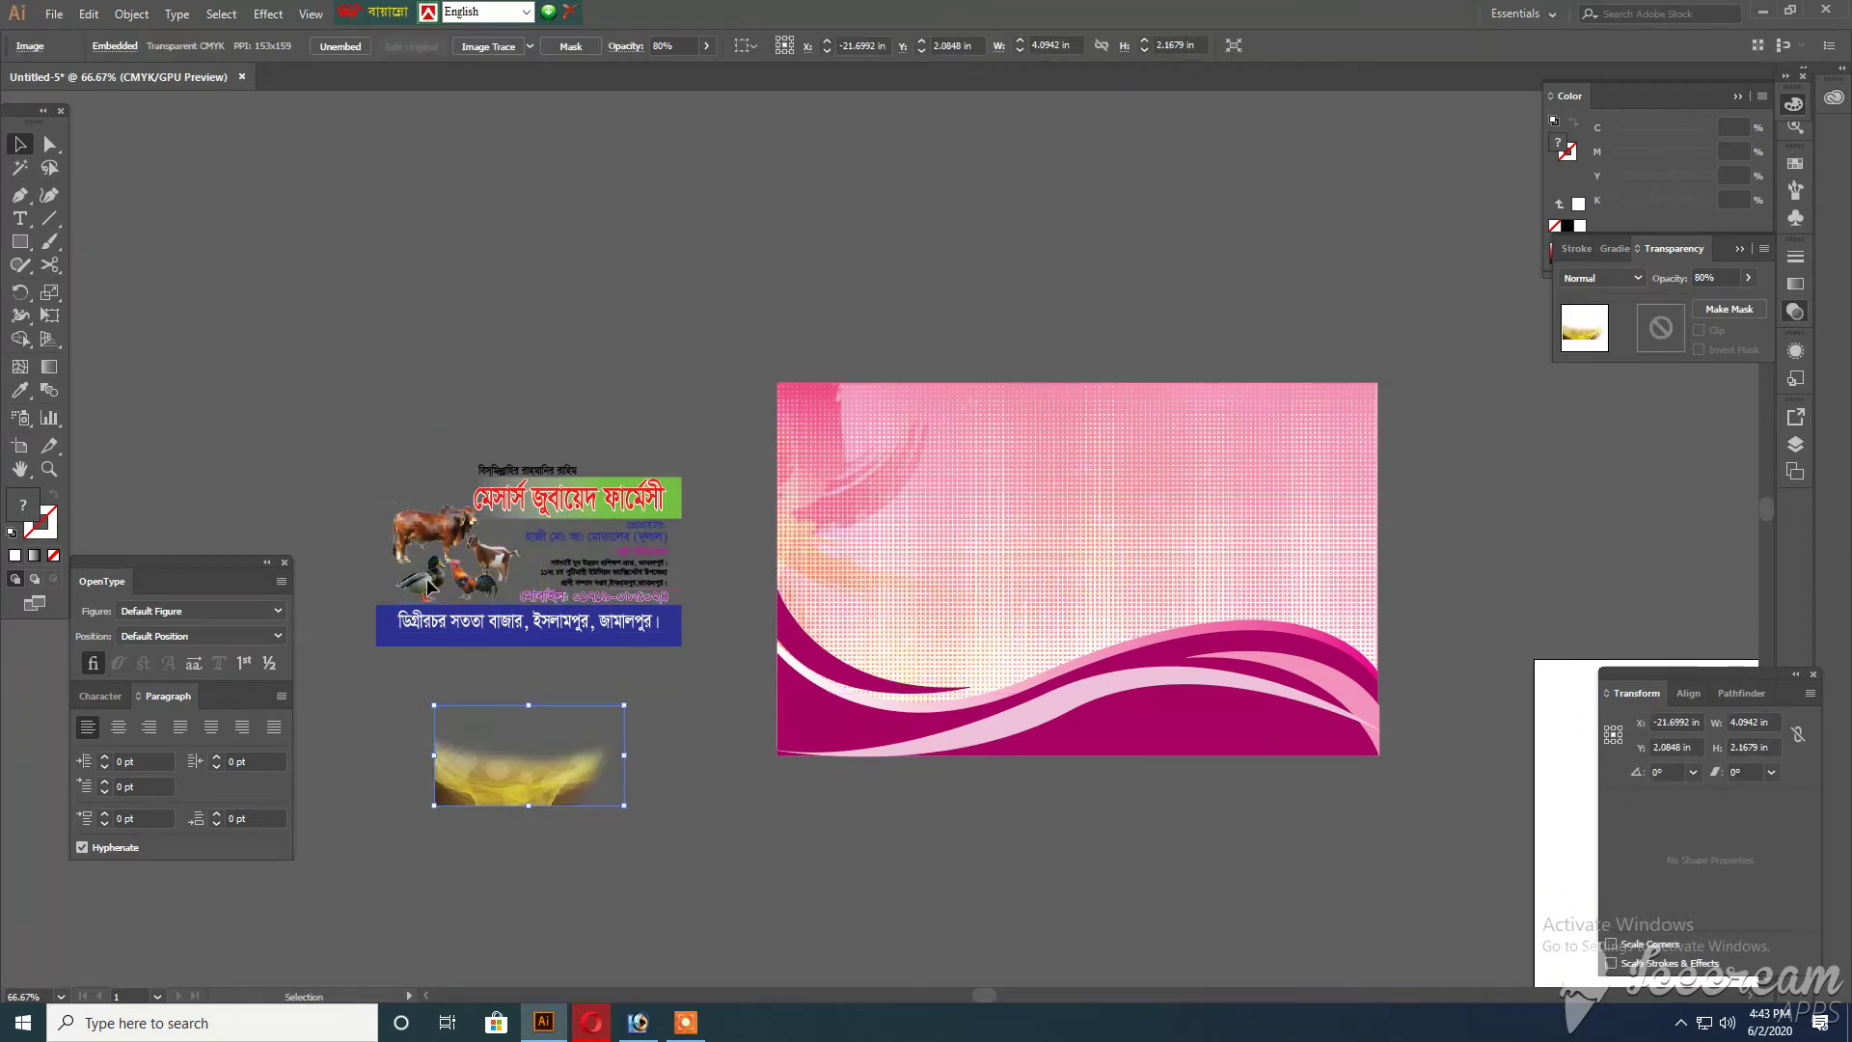
# Move the duck, rooster and bull images onto the pink background and enlarge the bull to about 4.35 in wide
pyautogui.click(427, 577)
pyautogui.moveTo(499, 554); pyautogui.dragTo(969, 602)
pyautogui.hotkey('ctrl', 'z')
pyautogui.moveTo(437, 523); pyautogui.dragTo(1012, 524)
pyautogui.click(278, 431)
pyautogui.moveTo(869, 530); pyautogui.dragTo(1020, 428)
pyautogui.moveTo(961, 493); pyautogui.dragTo(962, 494)
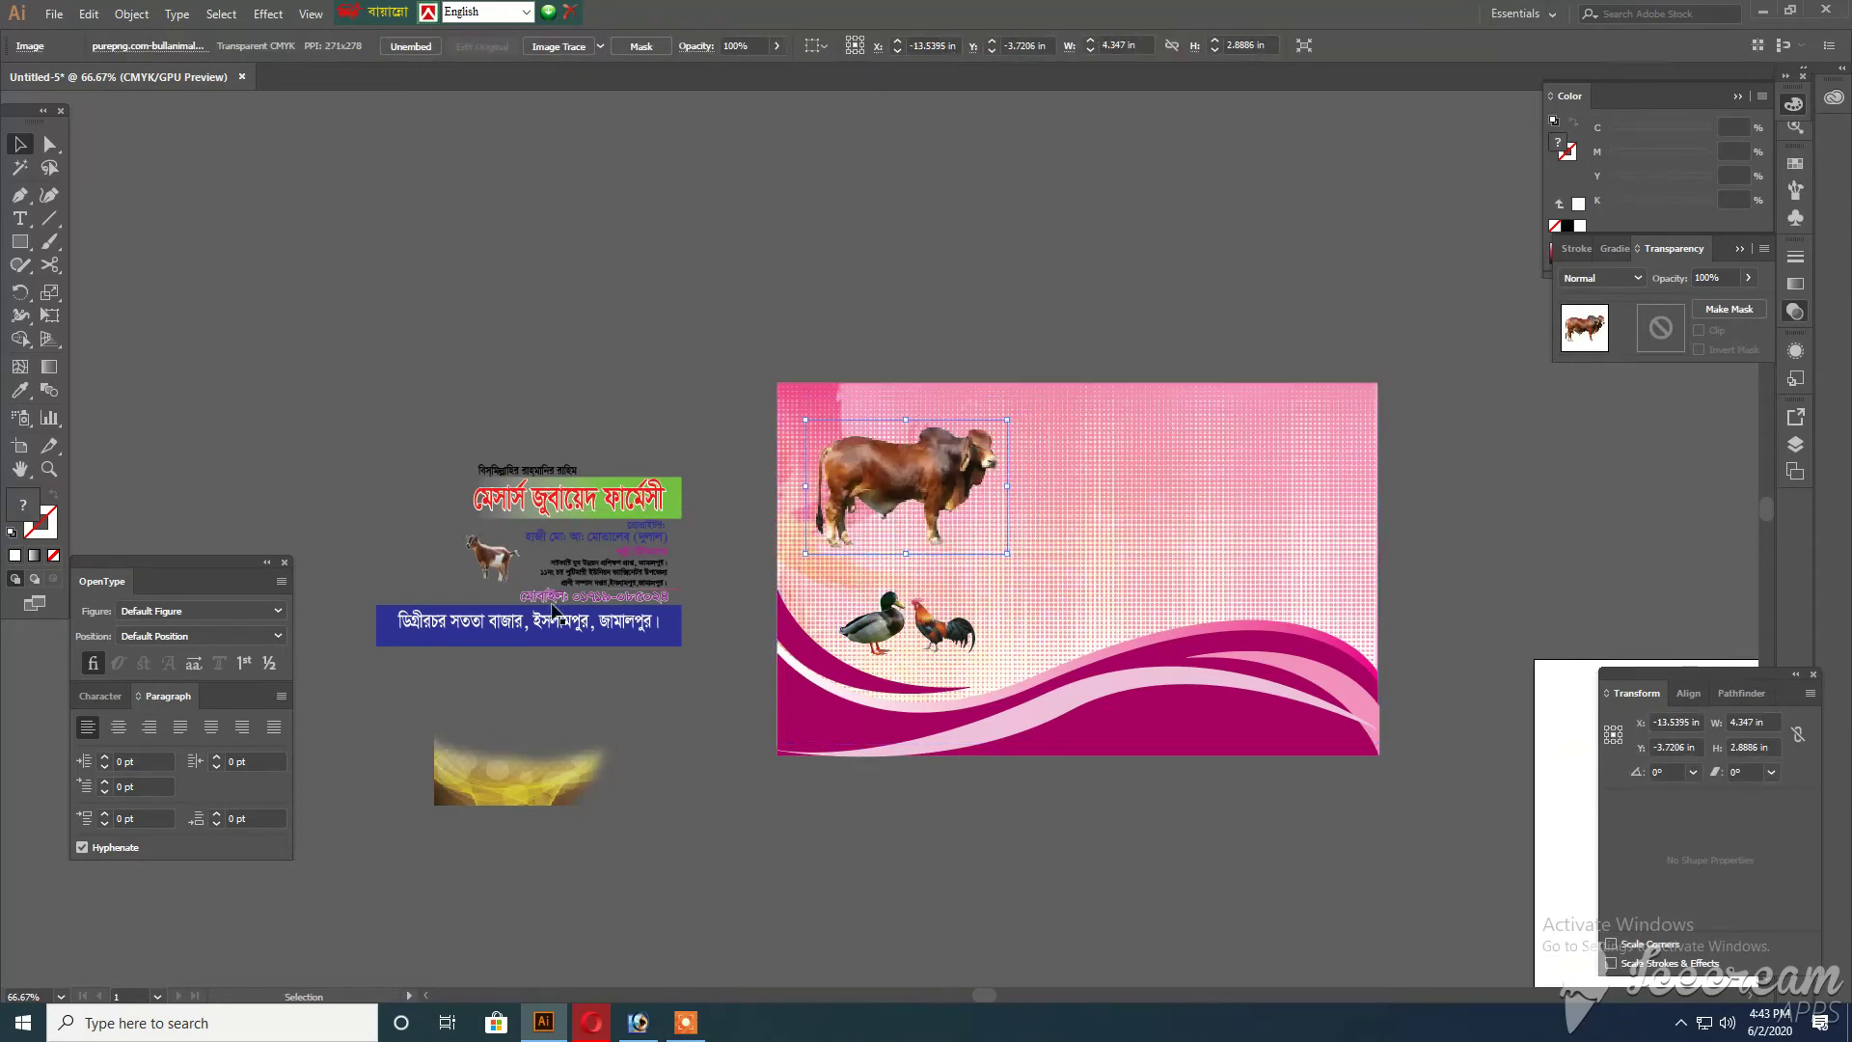
# Place the goat at about 1.79 in wide beside the bull, and enlarge the duck and rooster beneath them
pyautogui.moveTo(491, 564); pyautogui.dragTo(955, 605)
pyautogui.click(967, 559)
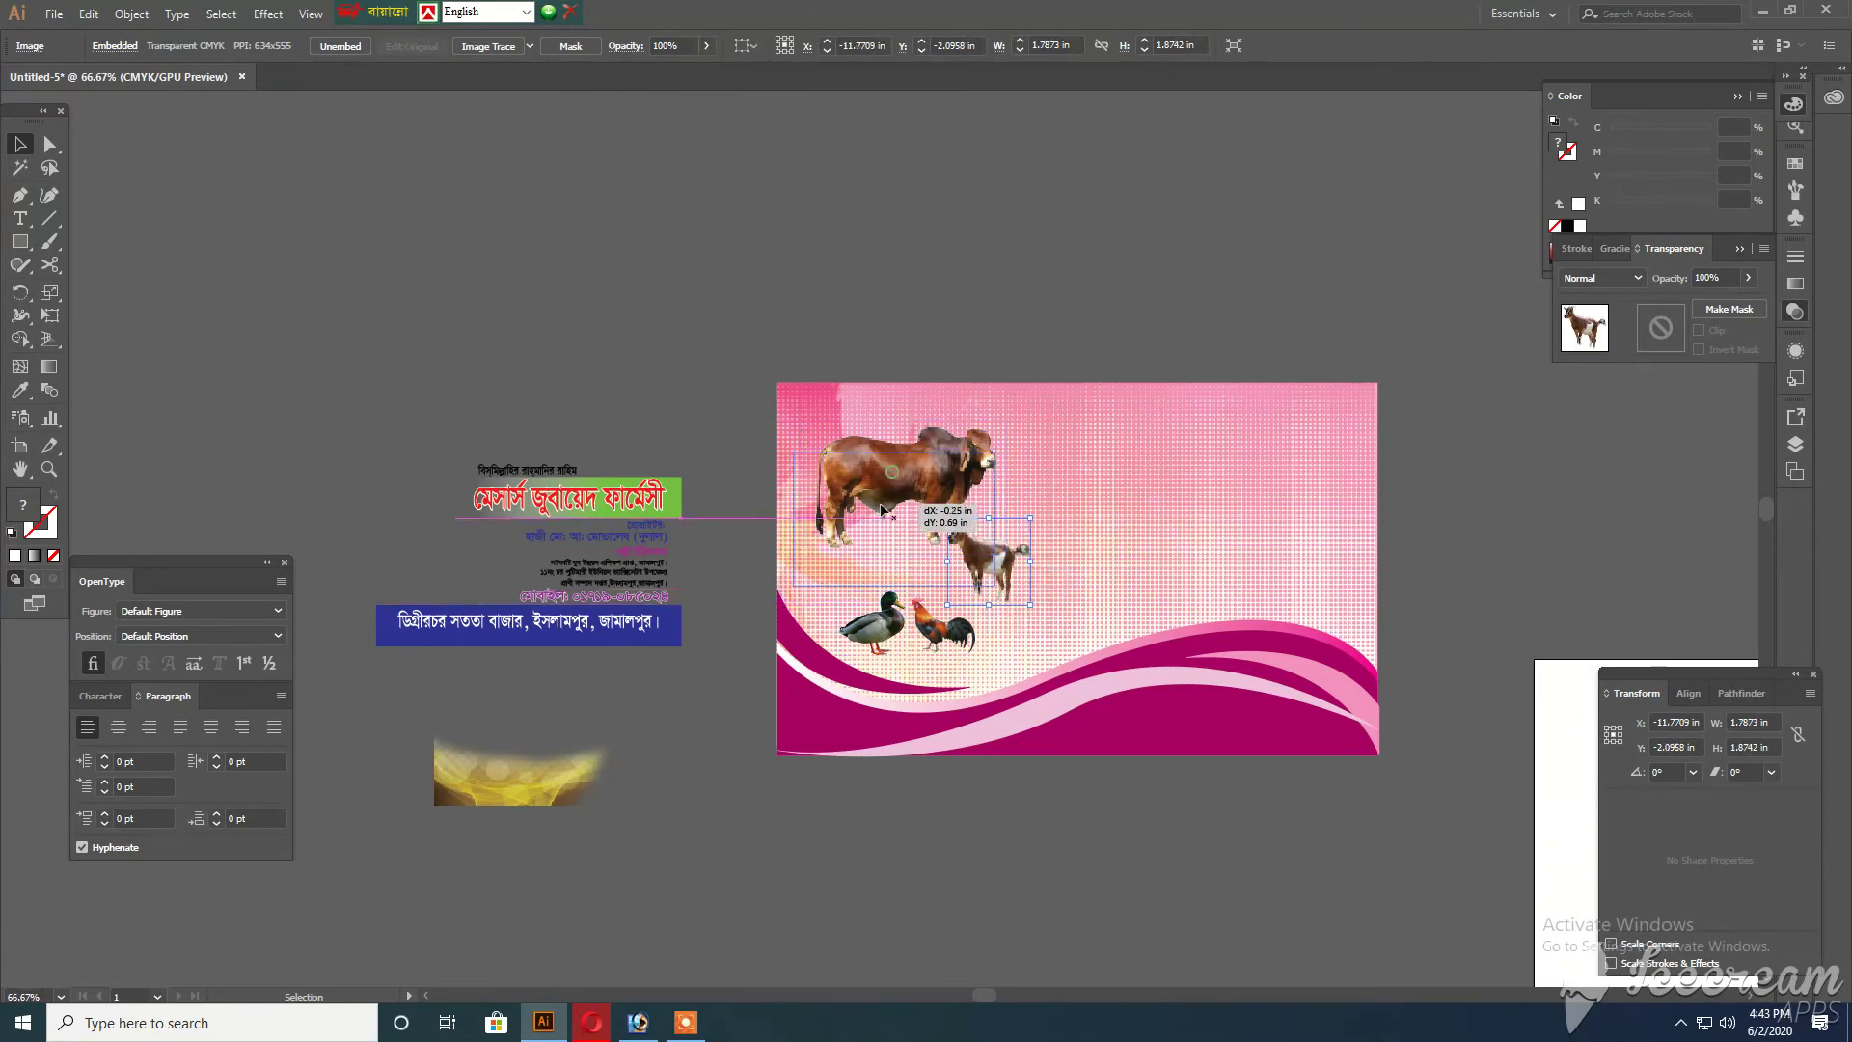
pyautogui.click(878, 637)
pyautogui.keyDown('shift'); pyautogui.click(940, 632); pyautogui.keyUp('shift')
pyautogui.moveTo(976, 591); pyautogui.dragTo(956, 666)
pyautogui.click(984, 827)
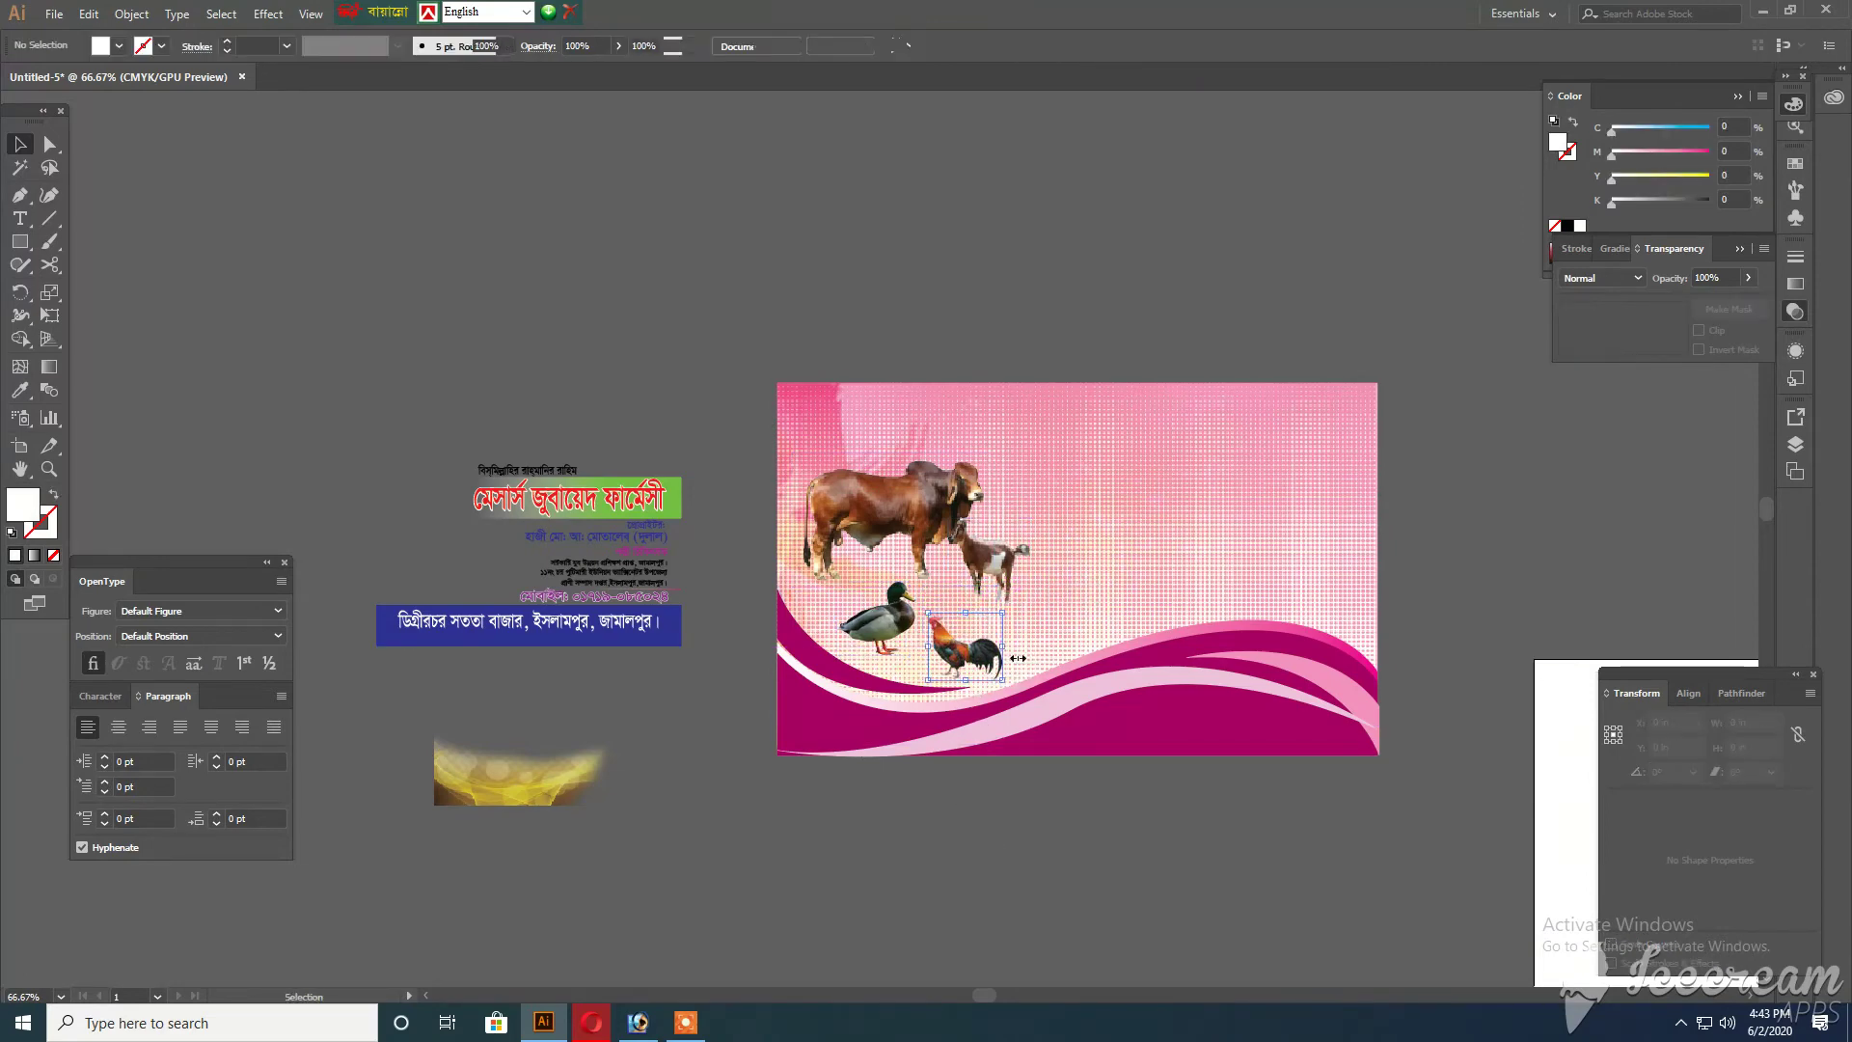
# Enlarge the duck and rooster slightly and shift the goat about 0.6 in right and down
pyautogui.moveTo(1025, 609); pyautogui.dragTo(1023, 608)
pyautogui.moveTo(886, 614); pyautogui.dragTo(955, 524)
pyautogui.click(998, 575)
pyautogui.click(1058, 847)
pyautogui.click(1108, 768)
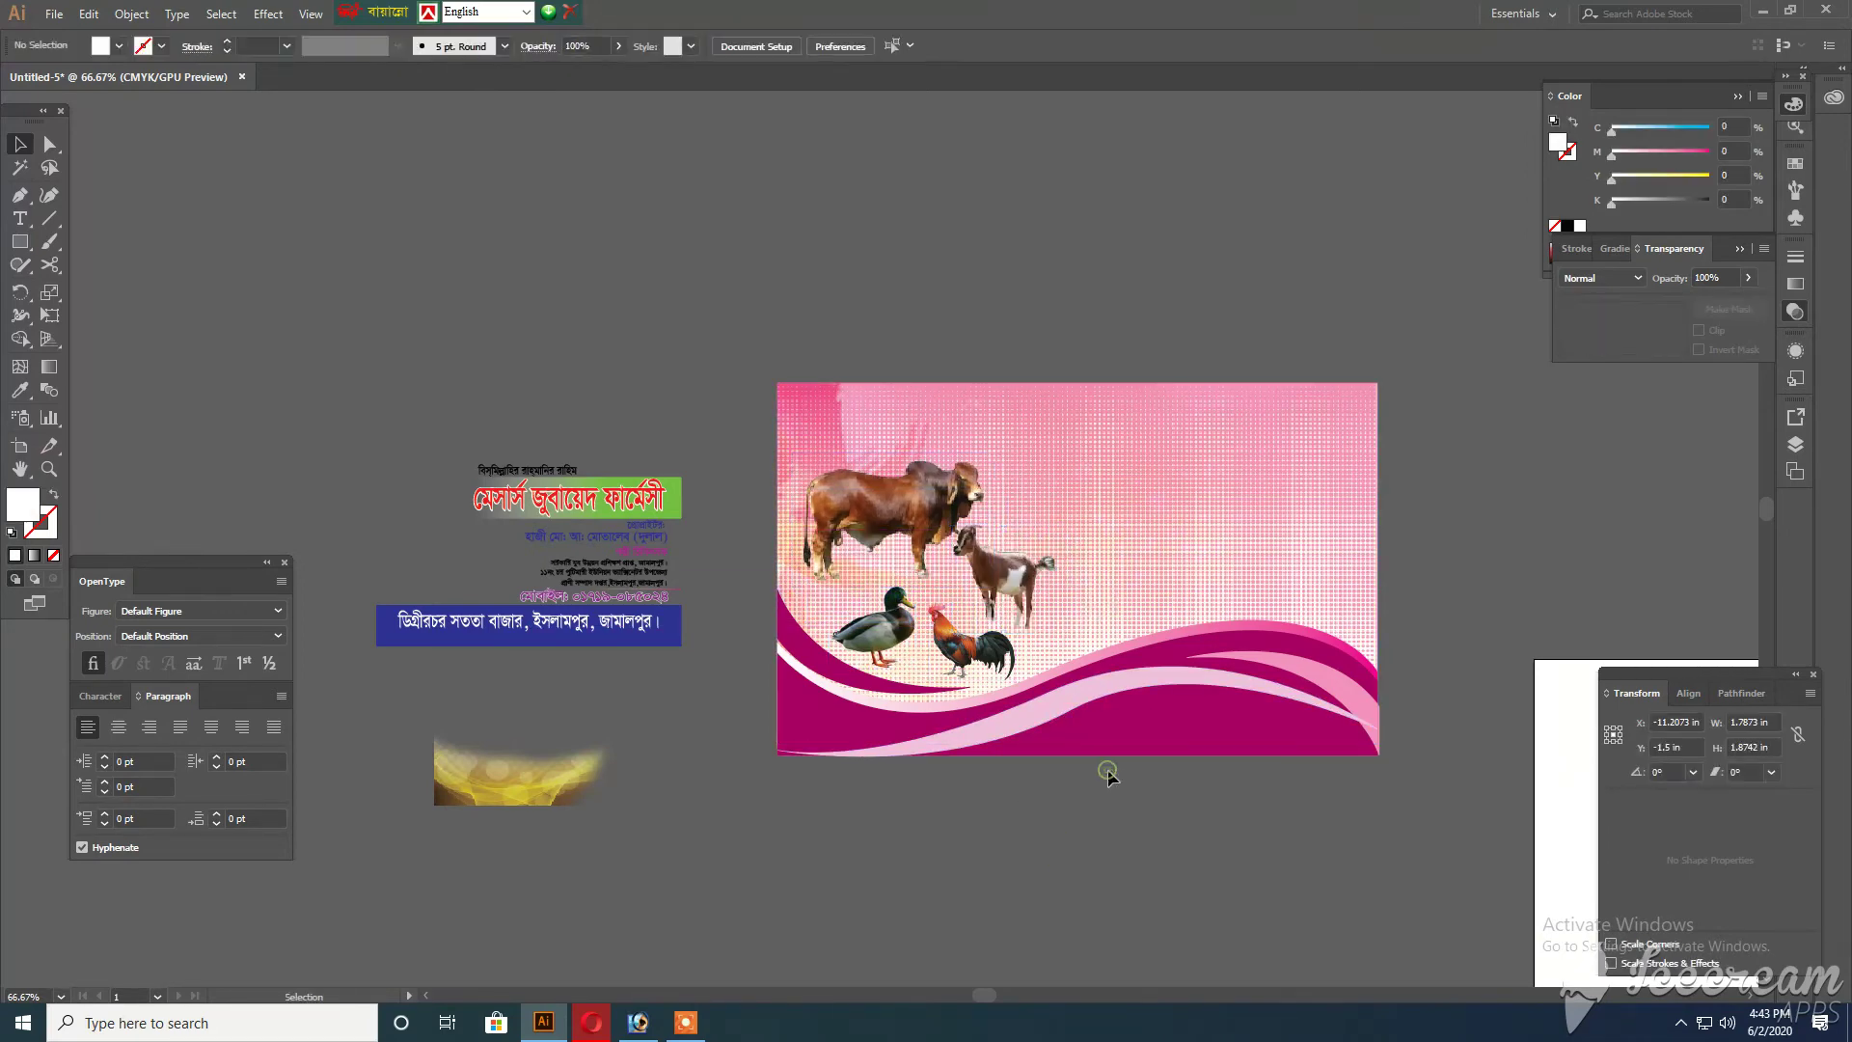
# Delete the long pale pink ribbon running across the dark magenta wave
pyautogui.moveTo(1101, 682); pyautogui.dragTo(1039, 665)
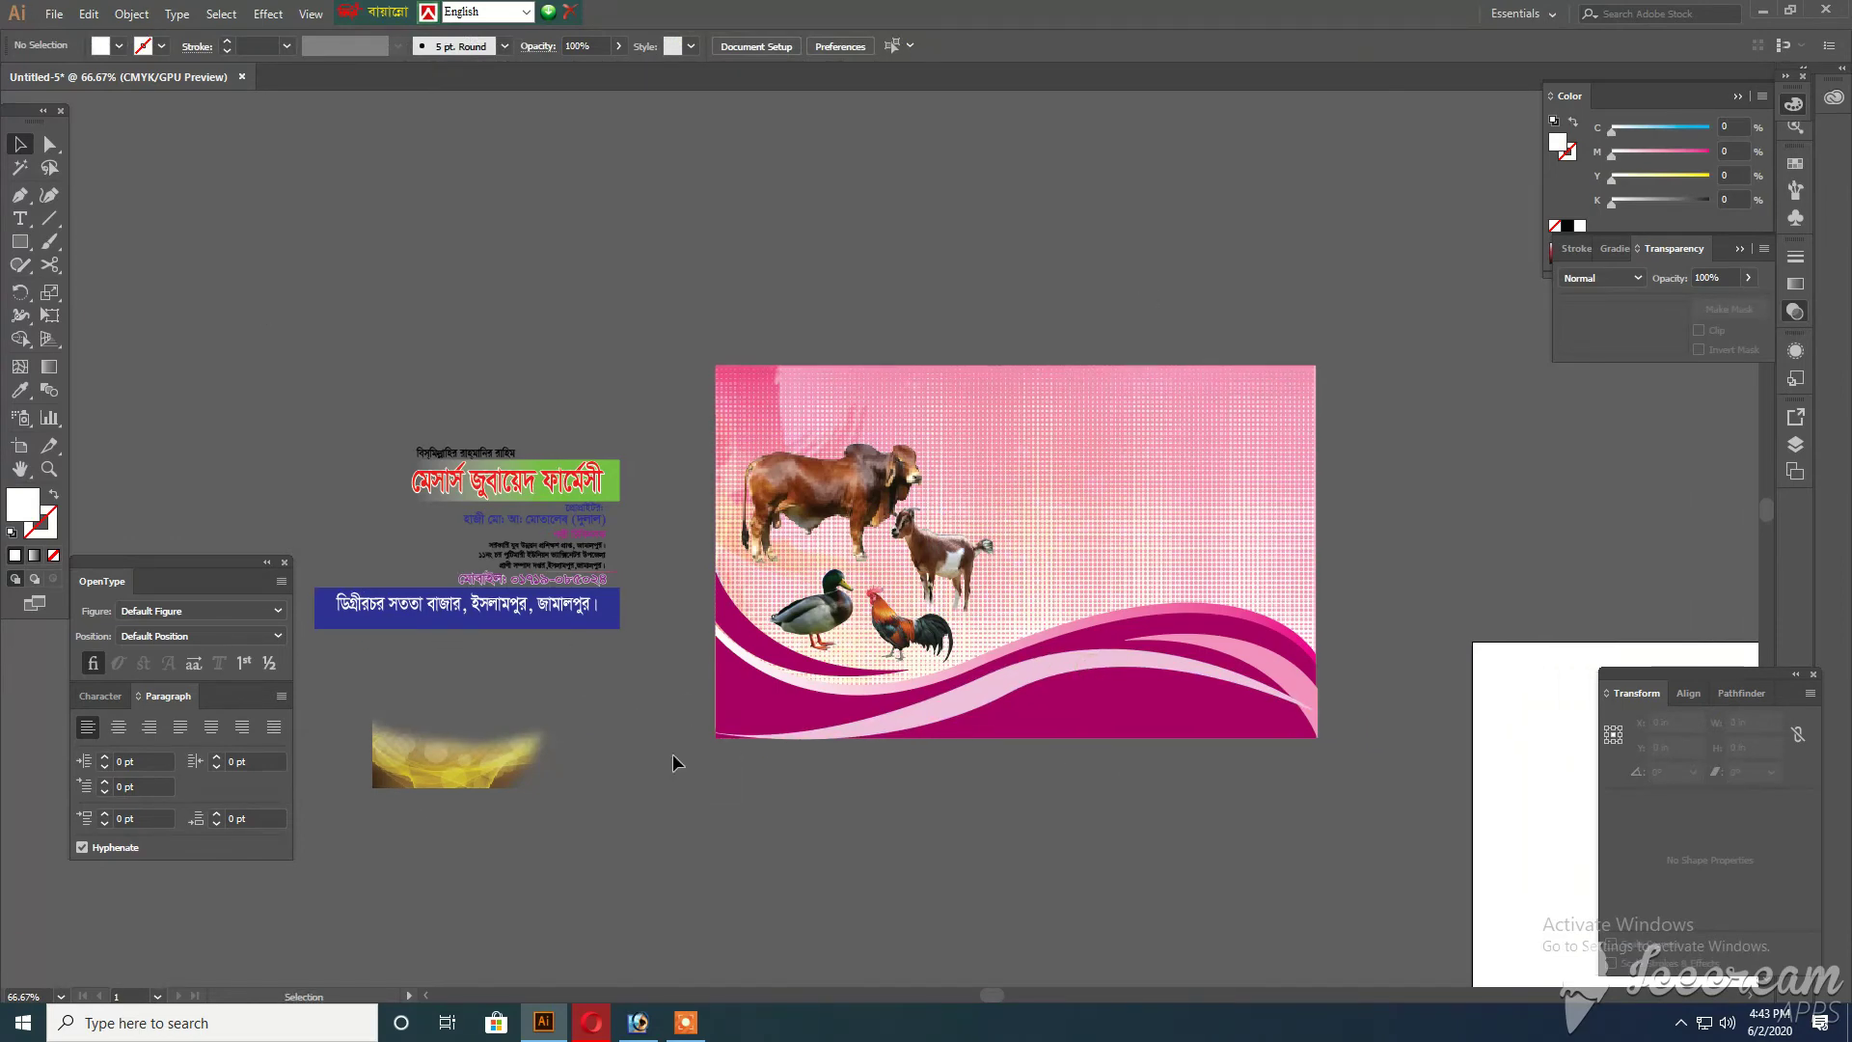
pyautogui.click(947, 714)
pyautogui.click(885, 828)
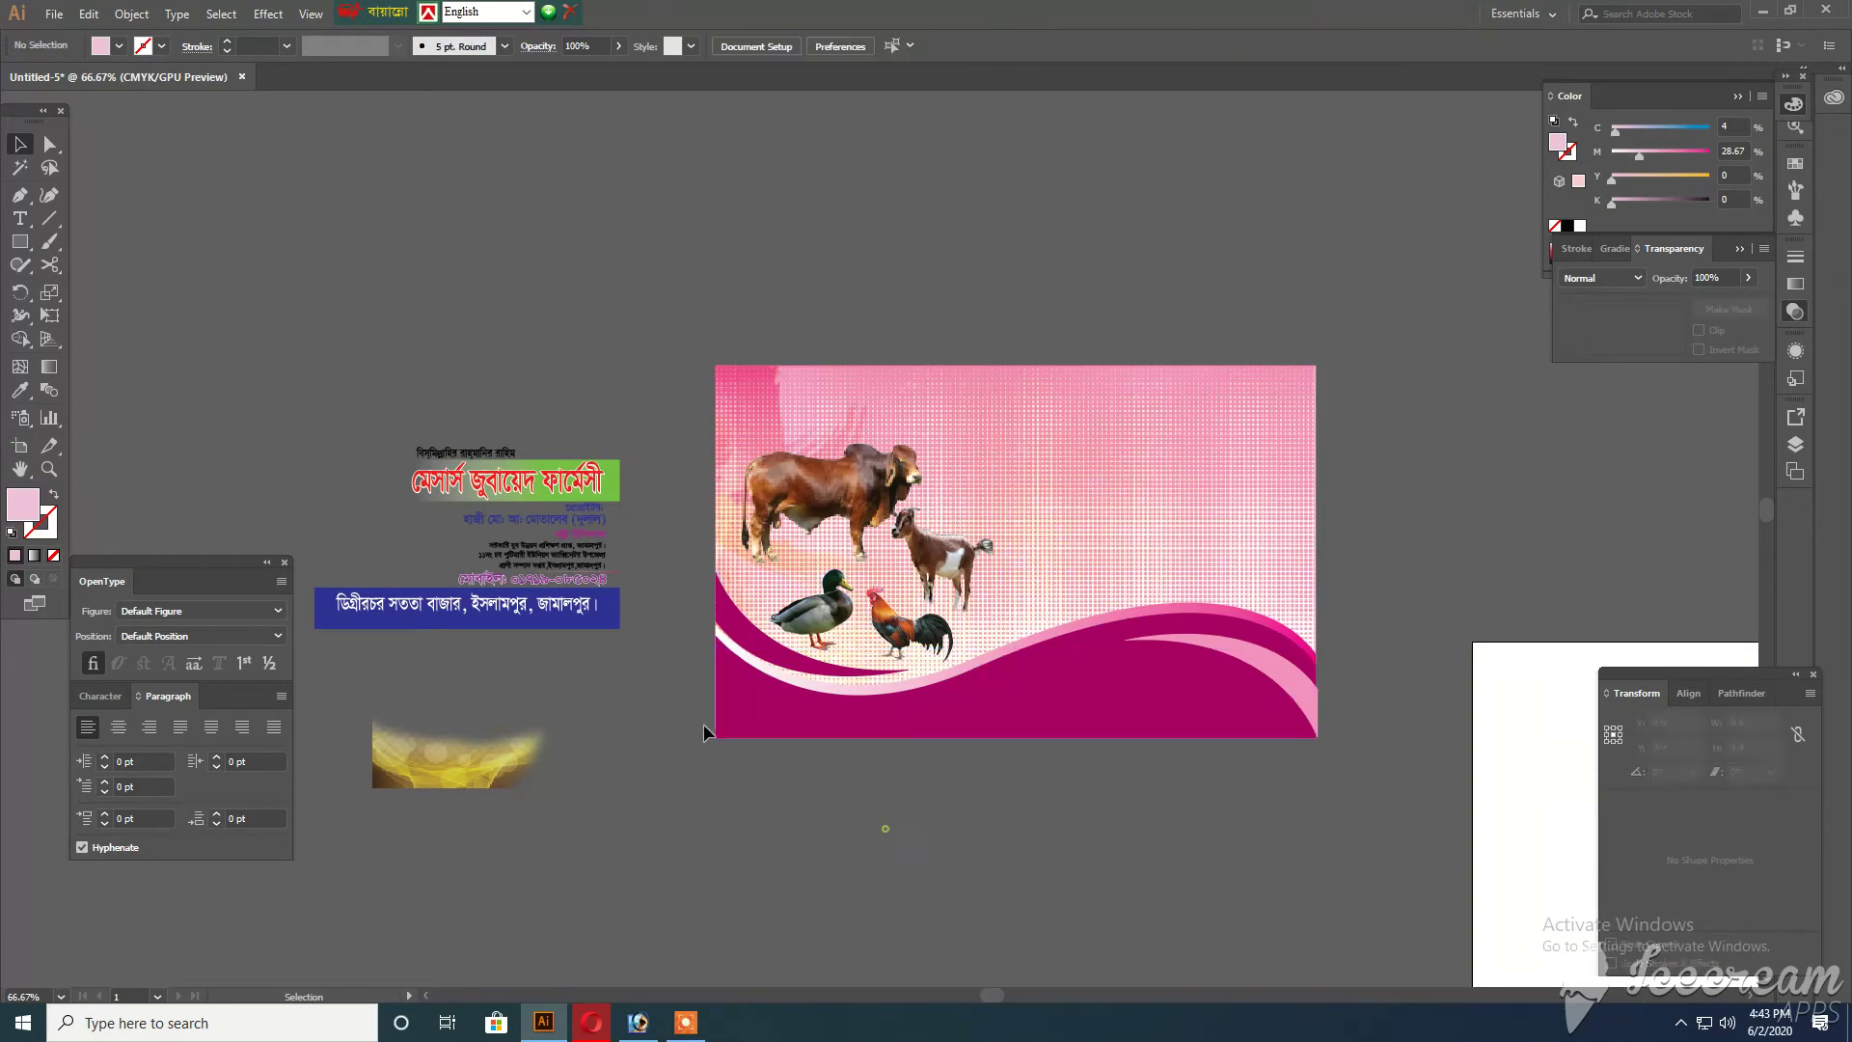
# Move the white address line from the blue bar onto the bottom of the dark magenta wave and narrow it to about 8 in
pyautogui.moveTo(521, 607); pyautogui.dragTo(1282, 703)
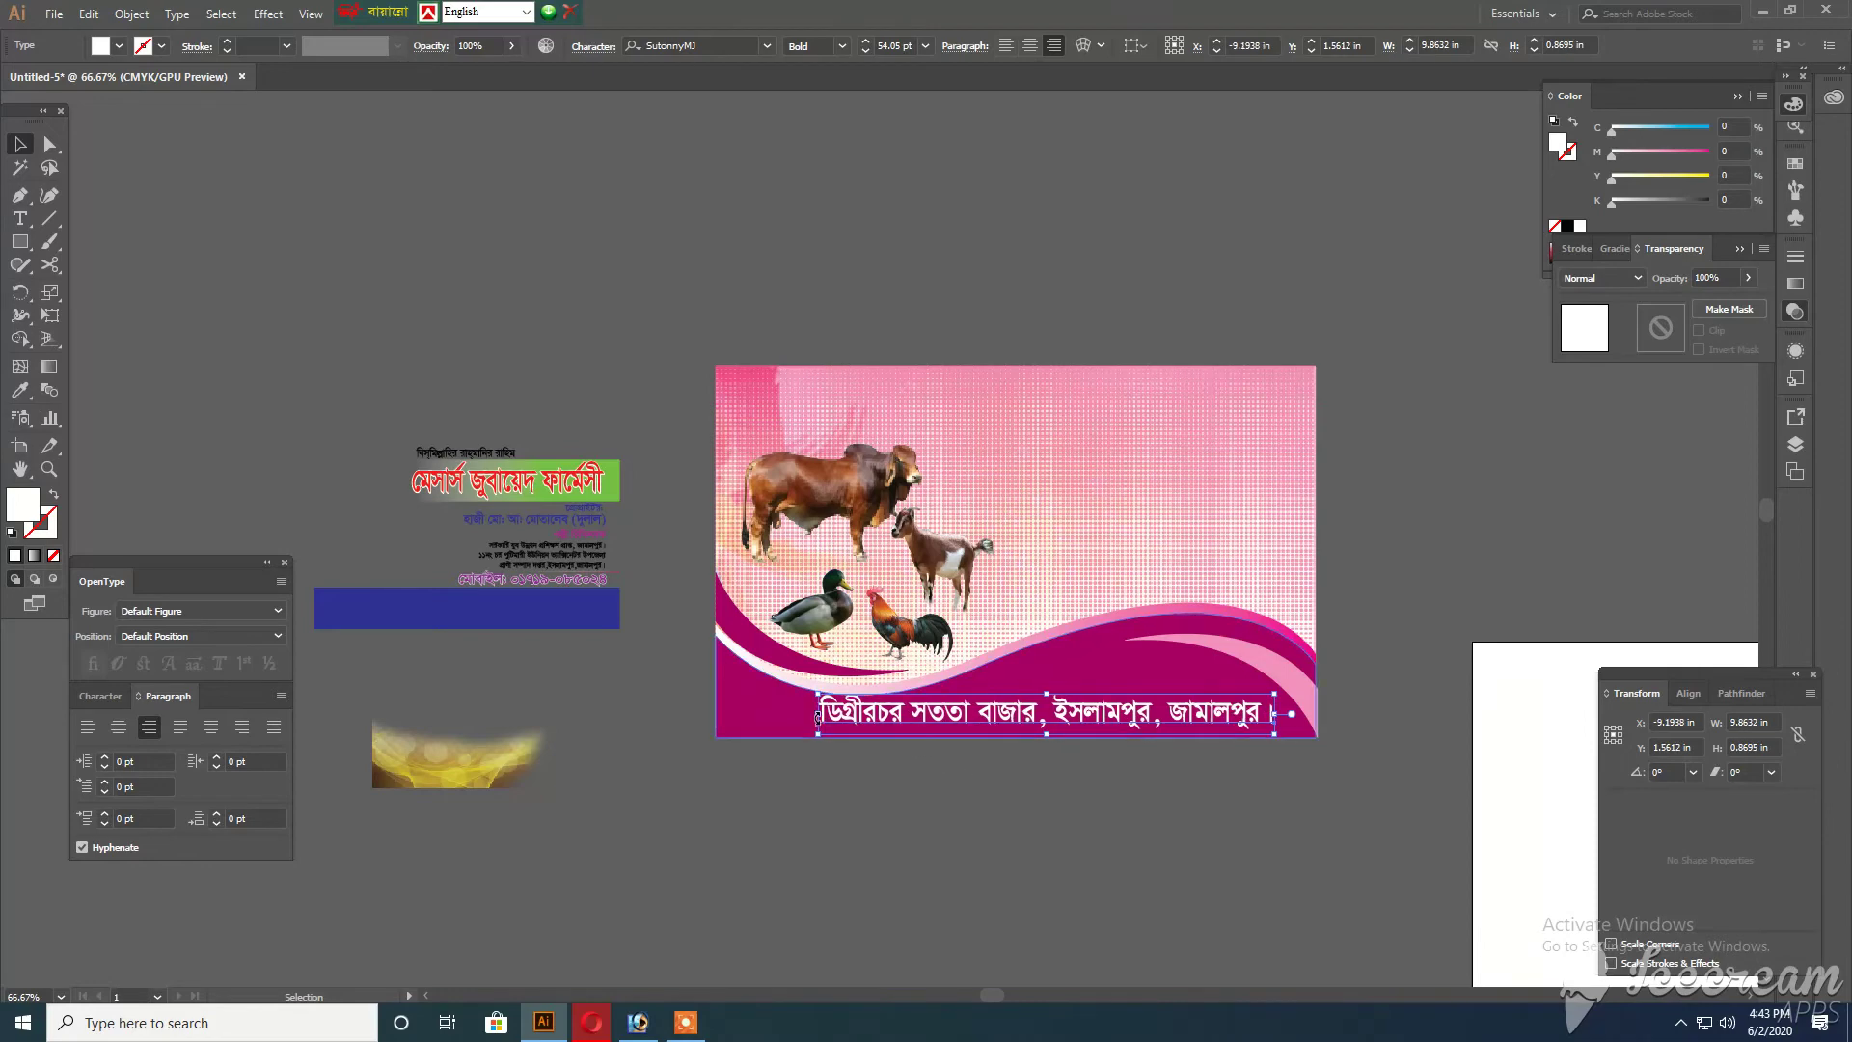
pyautogui.moveTo(826, 721); pyautogui.dragTo(903, 720)
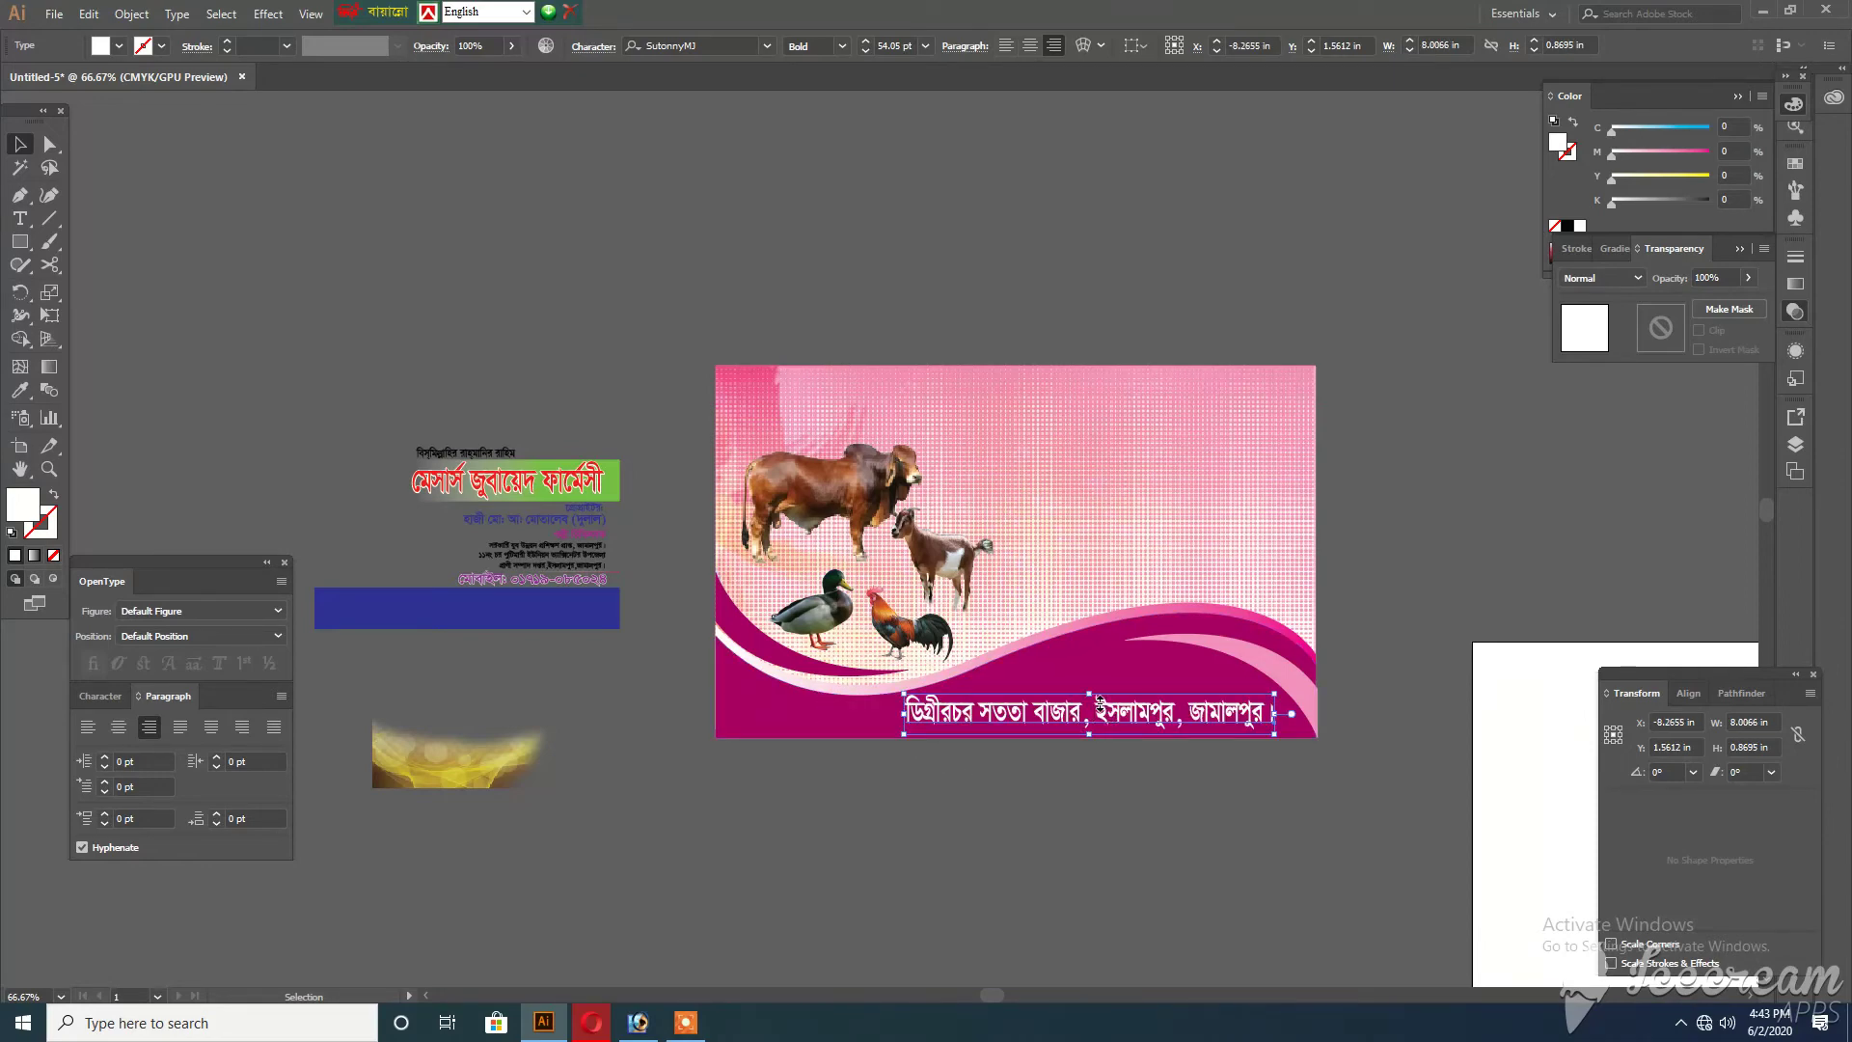
# Move the pharmacy name and details text block onto the card beside the animals and enlarge it to about 7.6 in wide
pyautogui.moveTo(1099, 704); pyautogui.dragTo(1101, 707)
pyautogui.click(1053, 807)
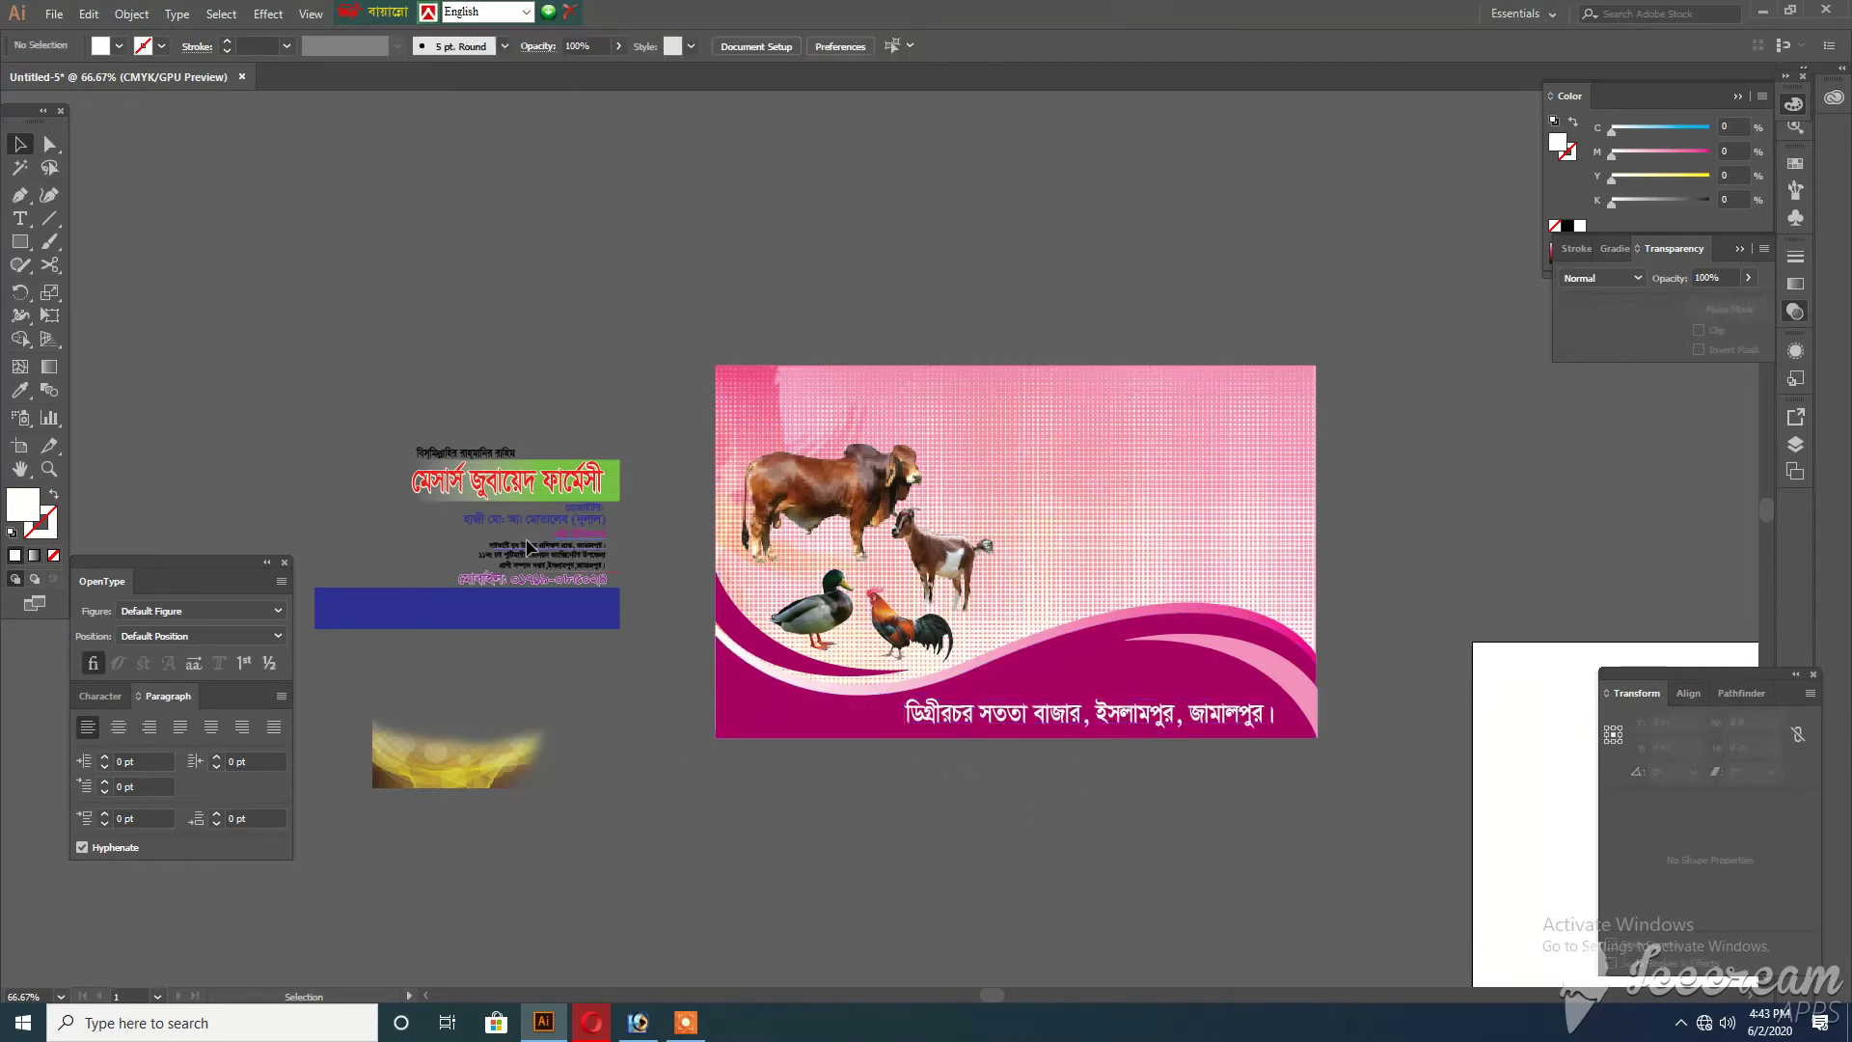
pyautogui.moveTo(574, 540); pyautogui.dragTo(1123, 484)
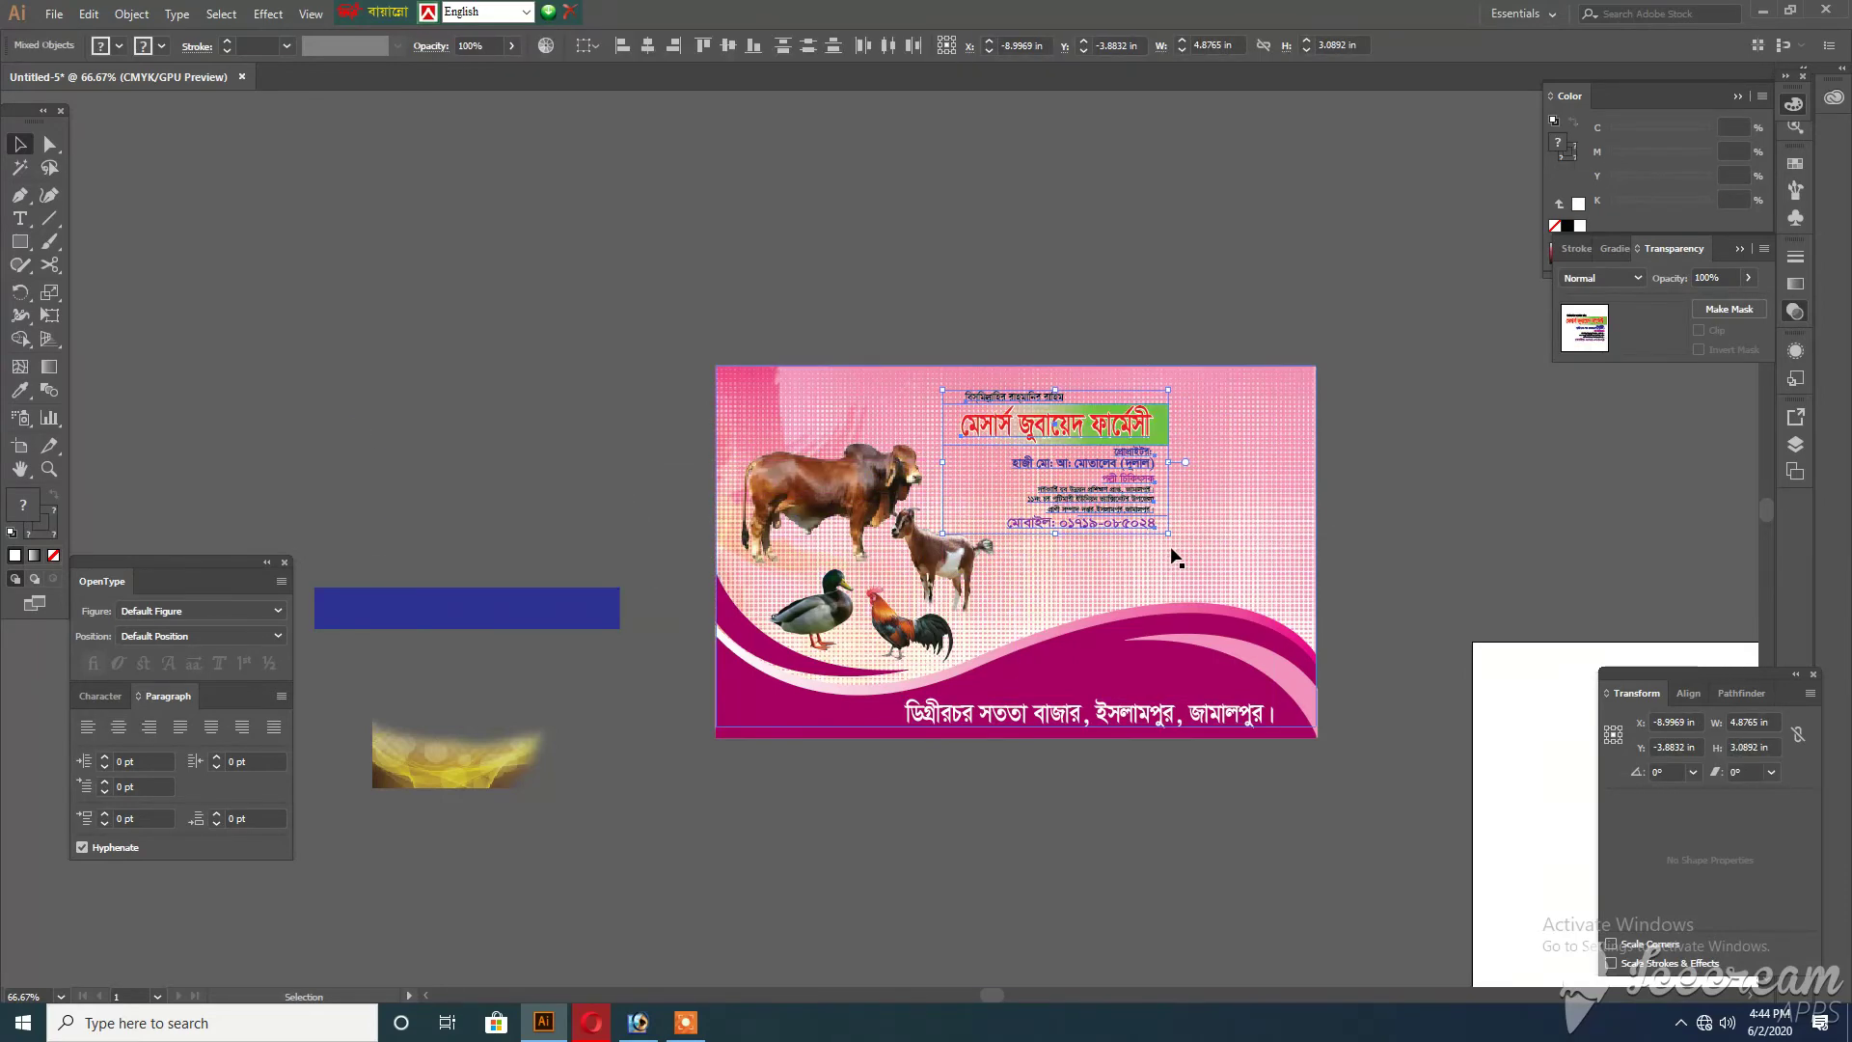
pyautogui.moveTo(1169, 546); pyautogui.dragTo(1318, 642)
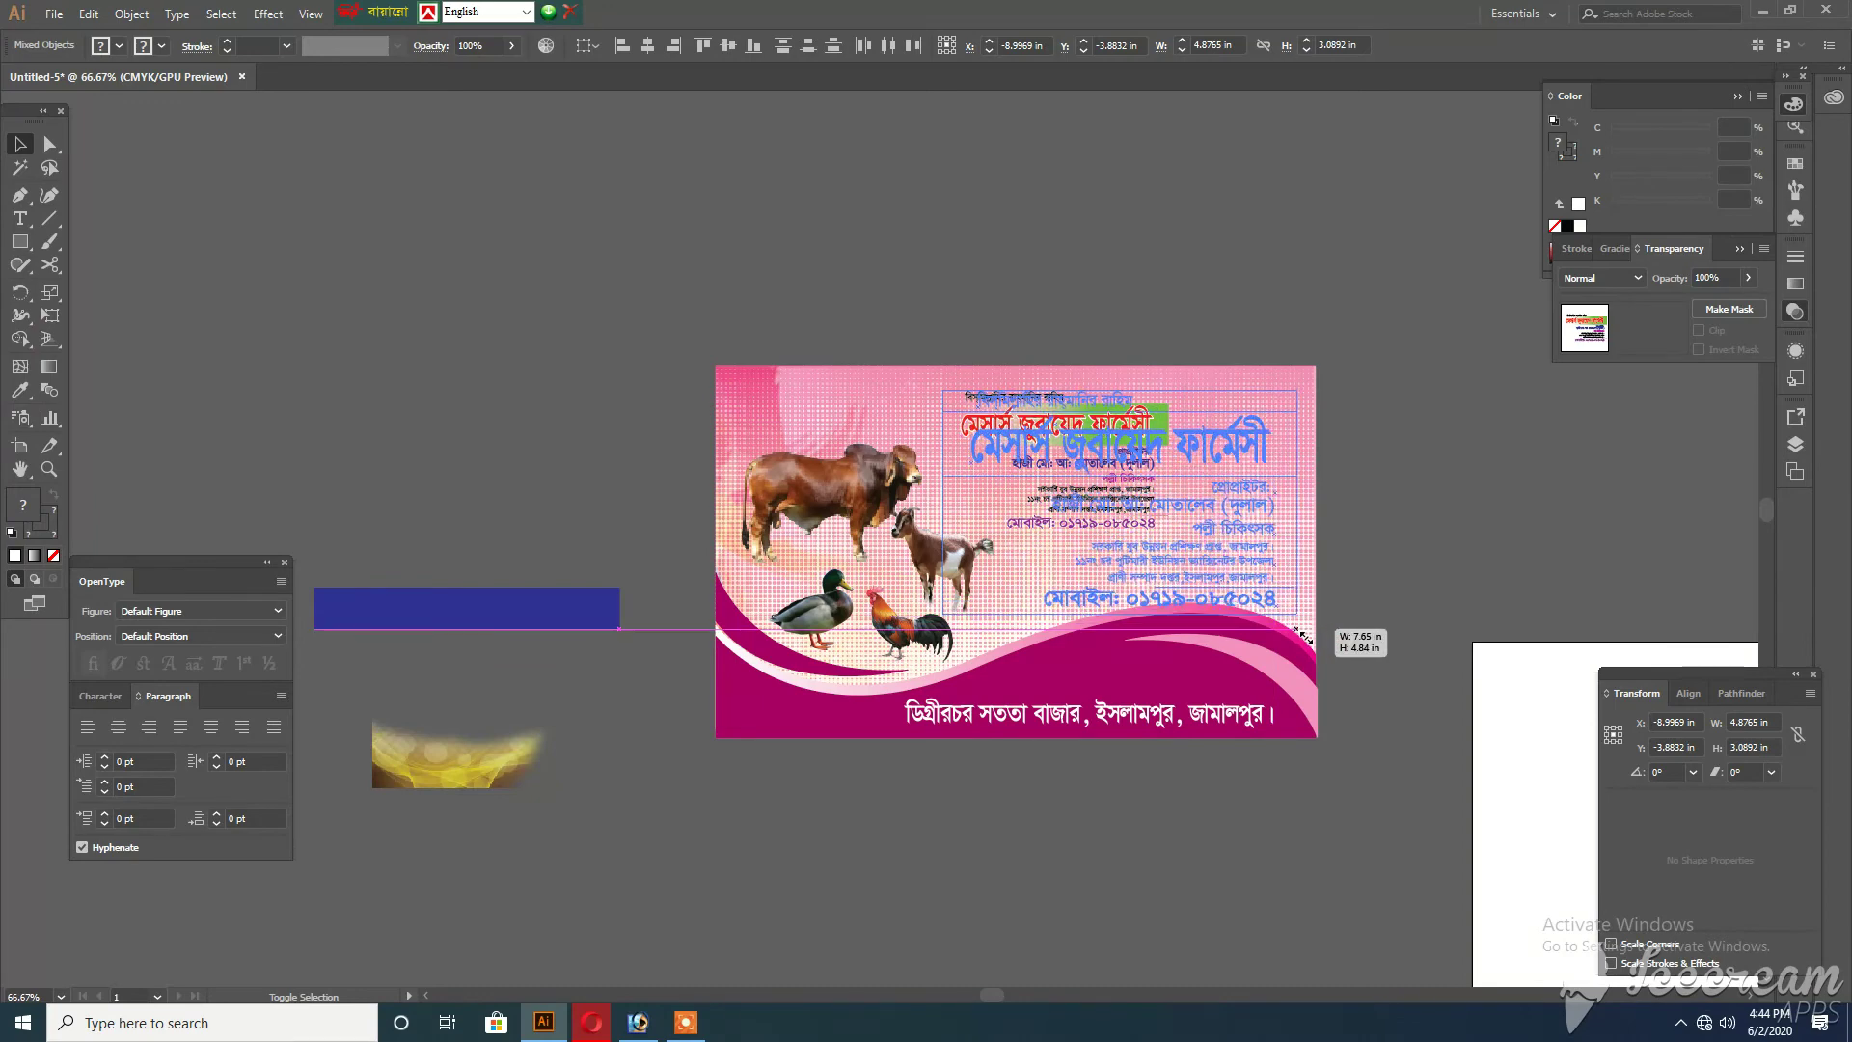
pyautogui.click(1405, 553)
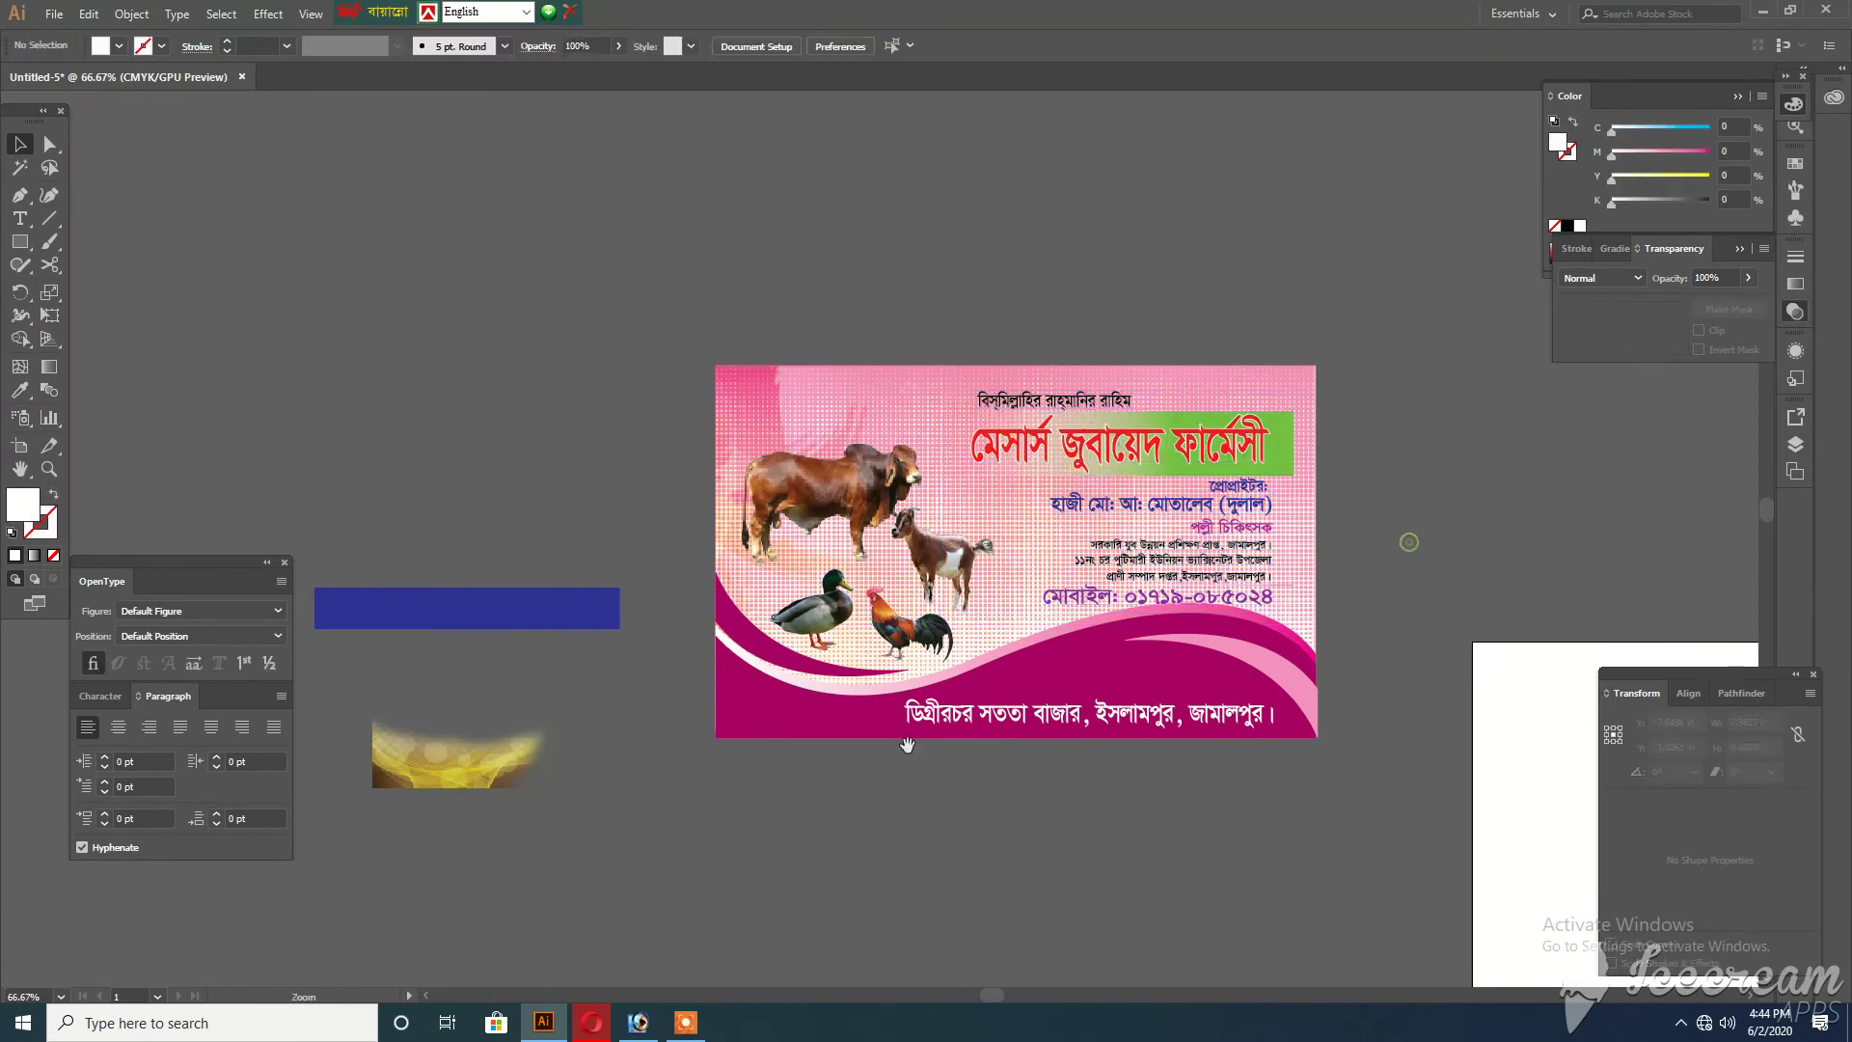
# Delete the leftover blue bar and the yellow faded image lying outside the card
pyautogui.moveTo(535, 662); pyautogui.dragTo(570, 617)
pyautogui.moveTo(556, 783); pyautogui.dragTo(641, 835)
pyautogui.press('Delete')
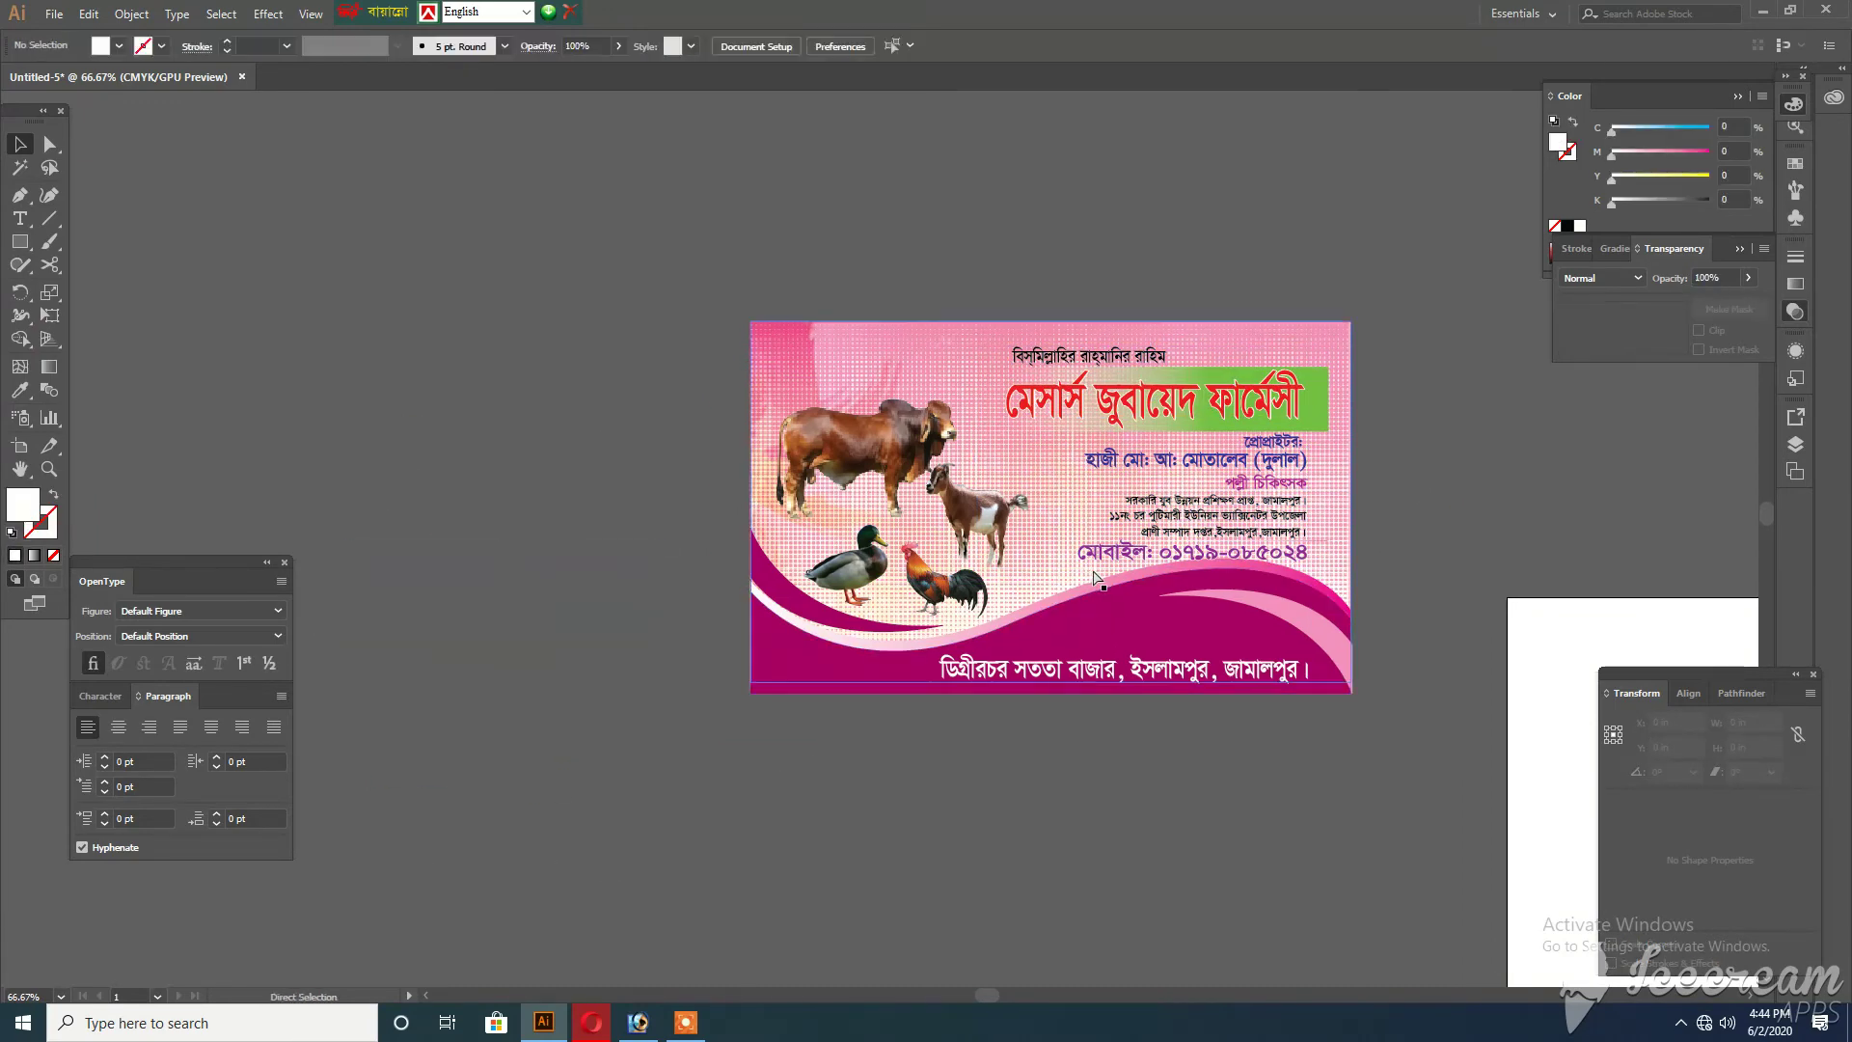
# Bring the mobile number line to the front and move it onto the dark magenta wave just above the address
pyautogui.hotkey('ctrl', 'space')
pyautogui.click(1055, 577)
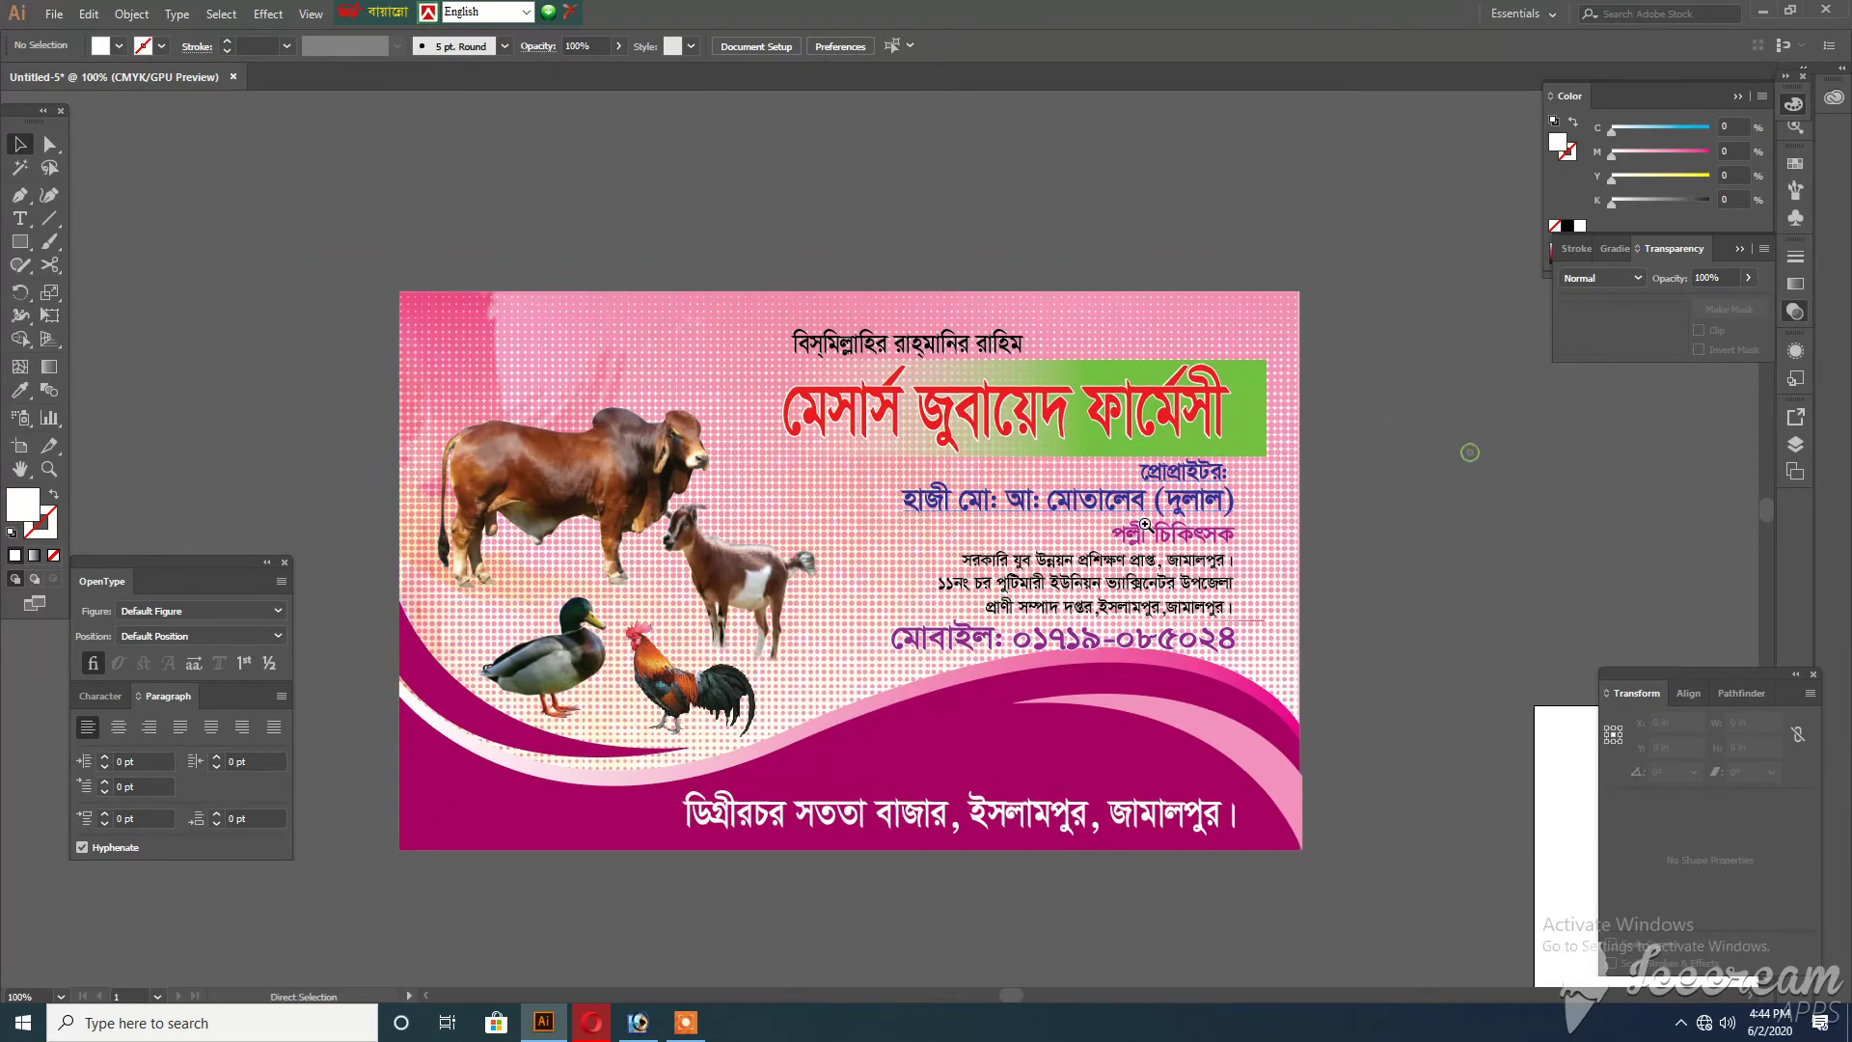
pyautogui.moveTo(1145, 523); pyautogui.dragTo(1125, 511)
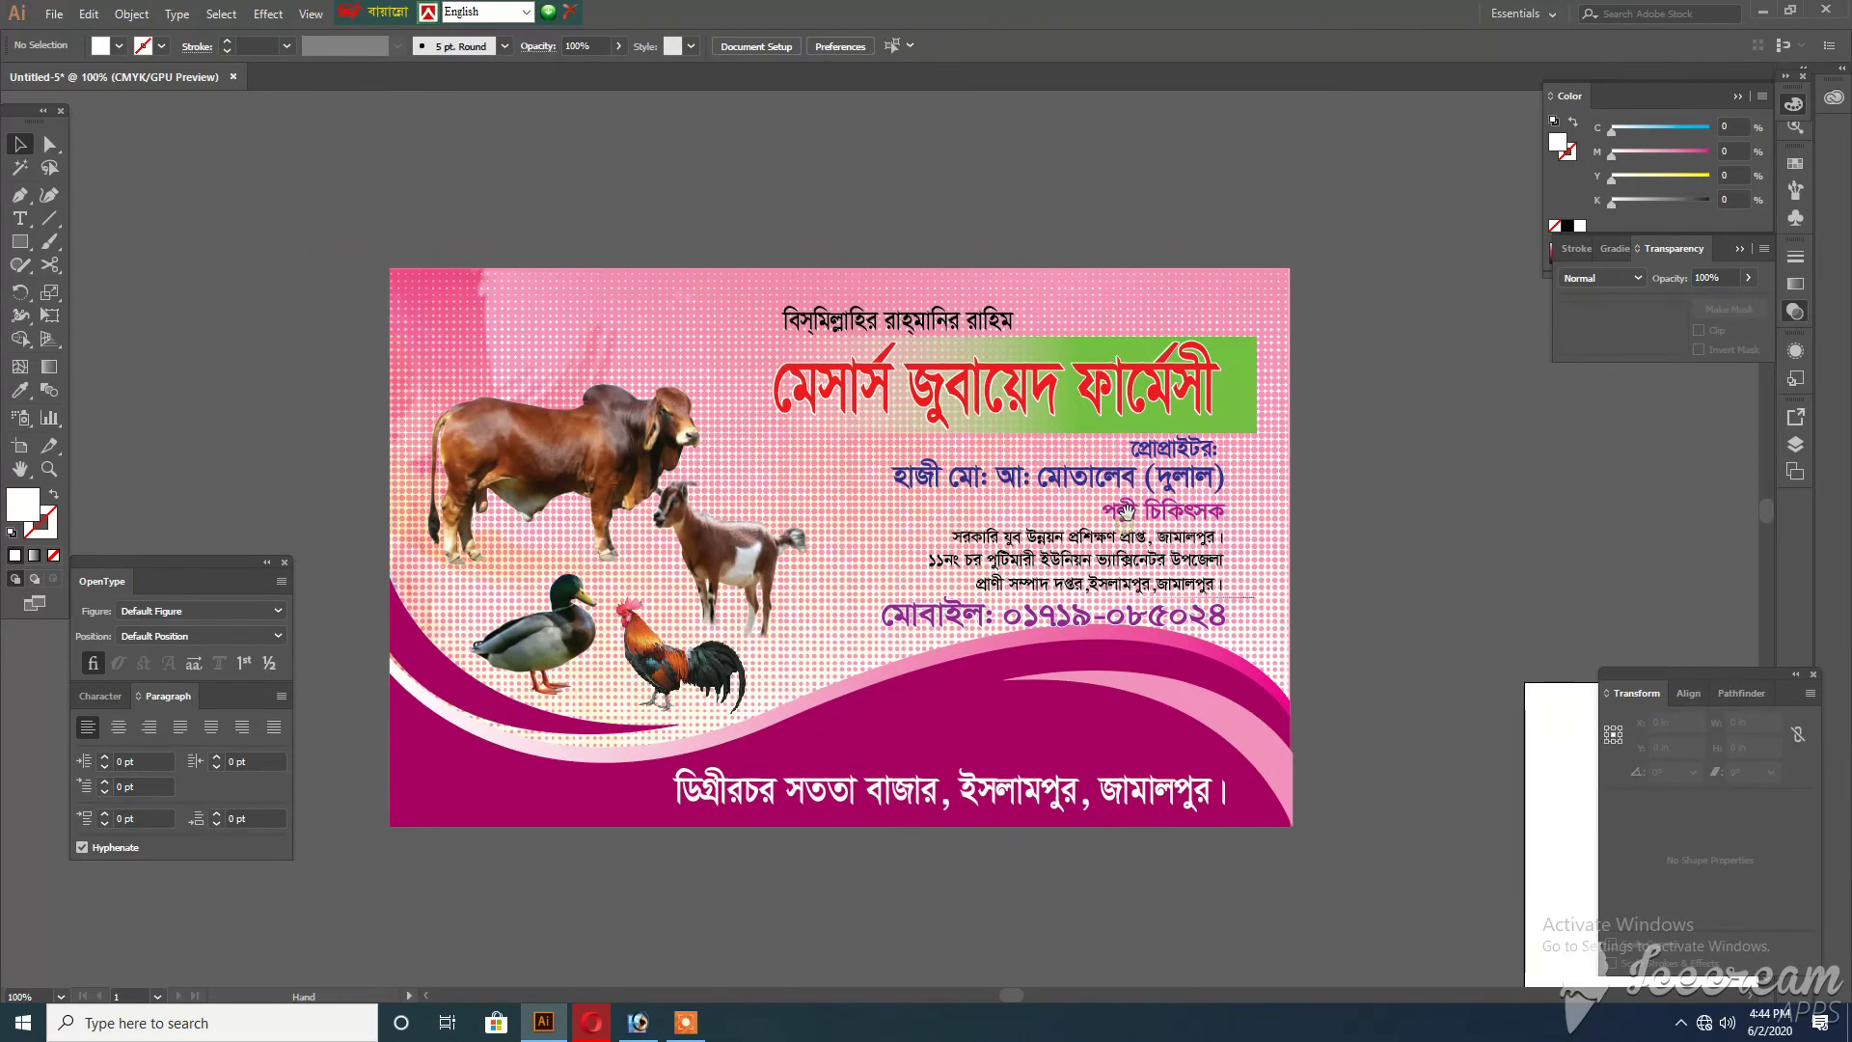
pyautogui.click(1083, 625)
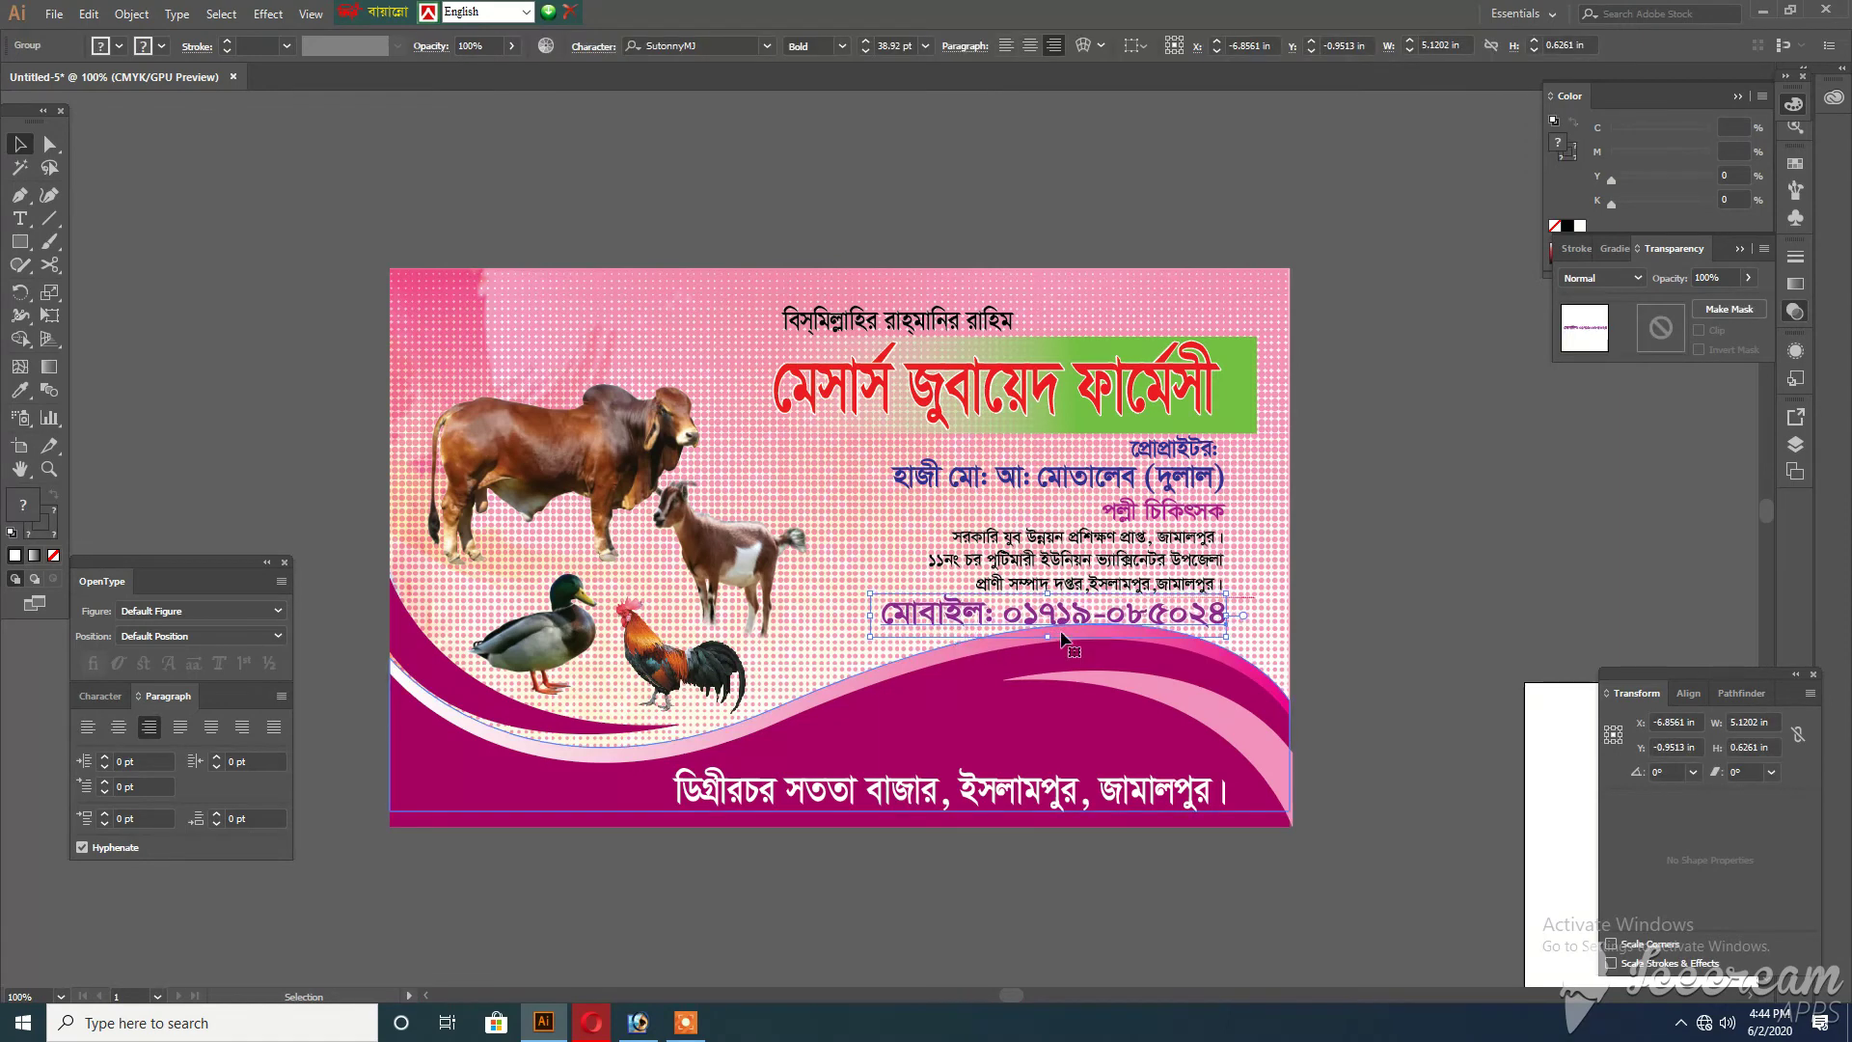
pyautogui.press('Up')
pyautogui.press('Up')
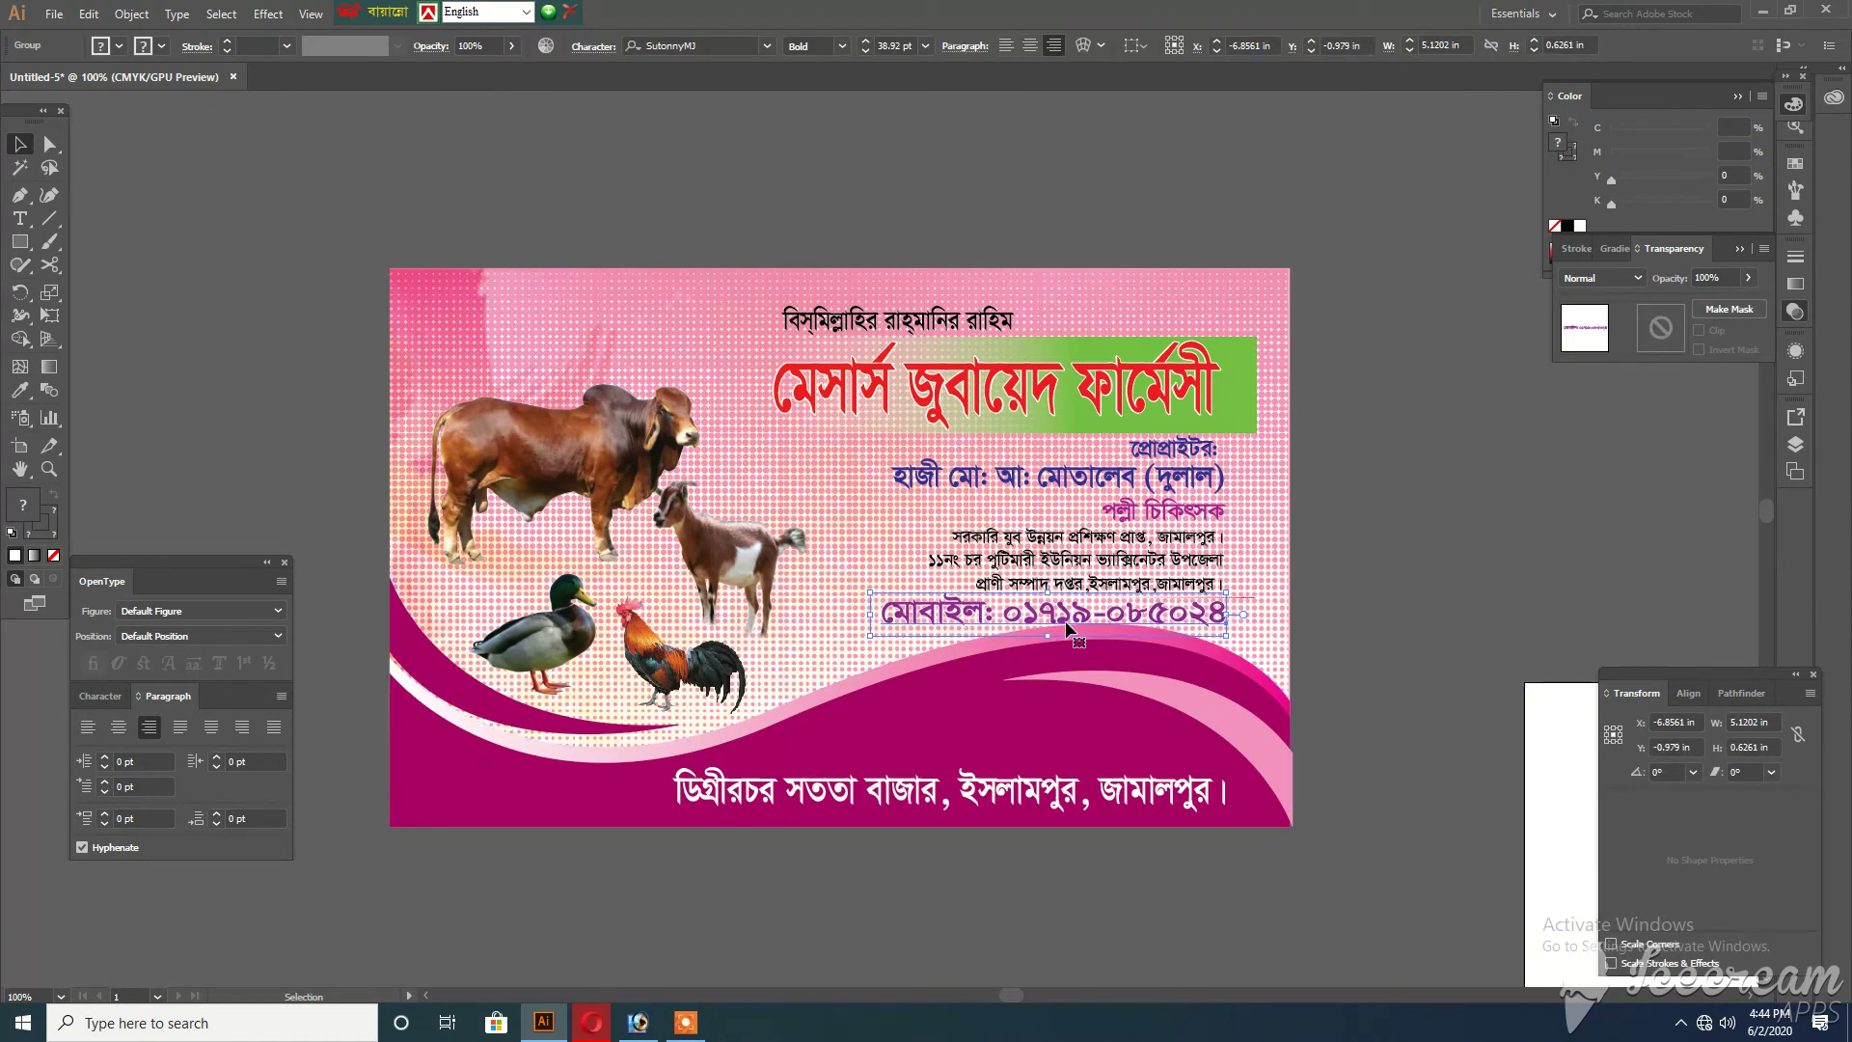
pyautogui.moveTo(1066, 629); pyautogui.dragTo(1139, 653)
pyautogui.rightClick(1009, 731)
pyautogui.click(1090, 575)
pyautogui.click(1393, 628)
pyautogui.moveTo(1043, 726); pyautogui.dragTo(1011, 745)
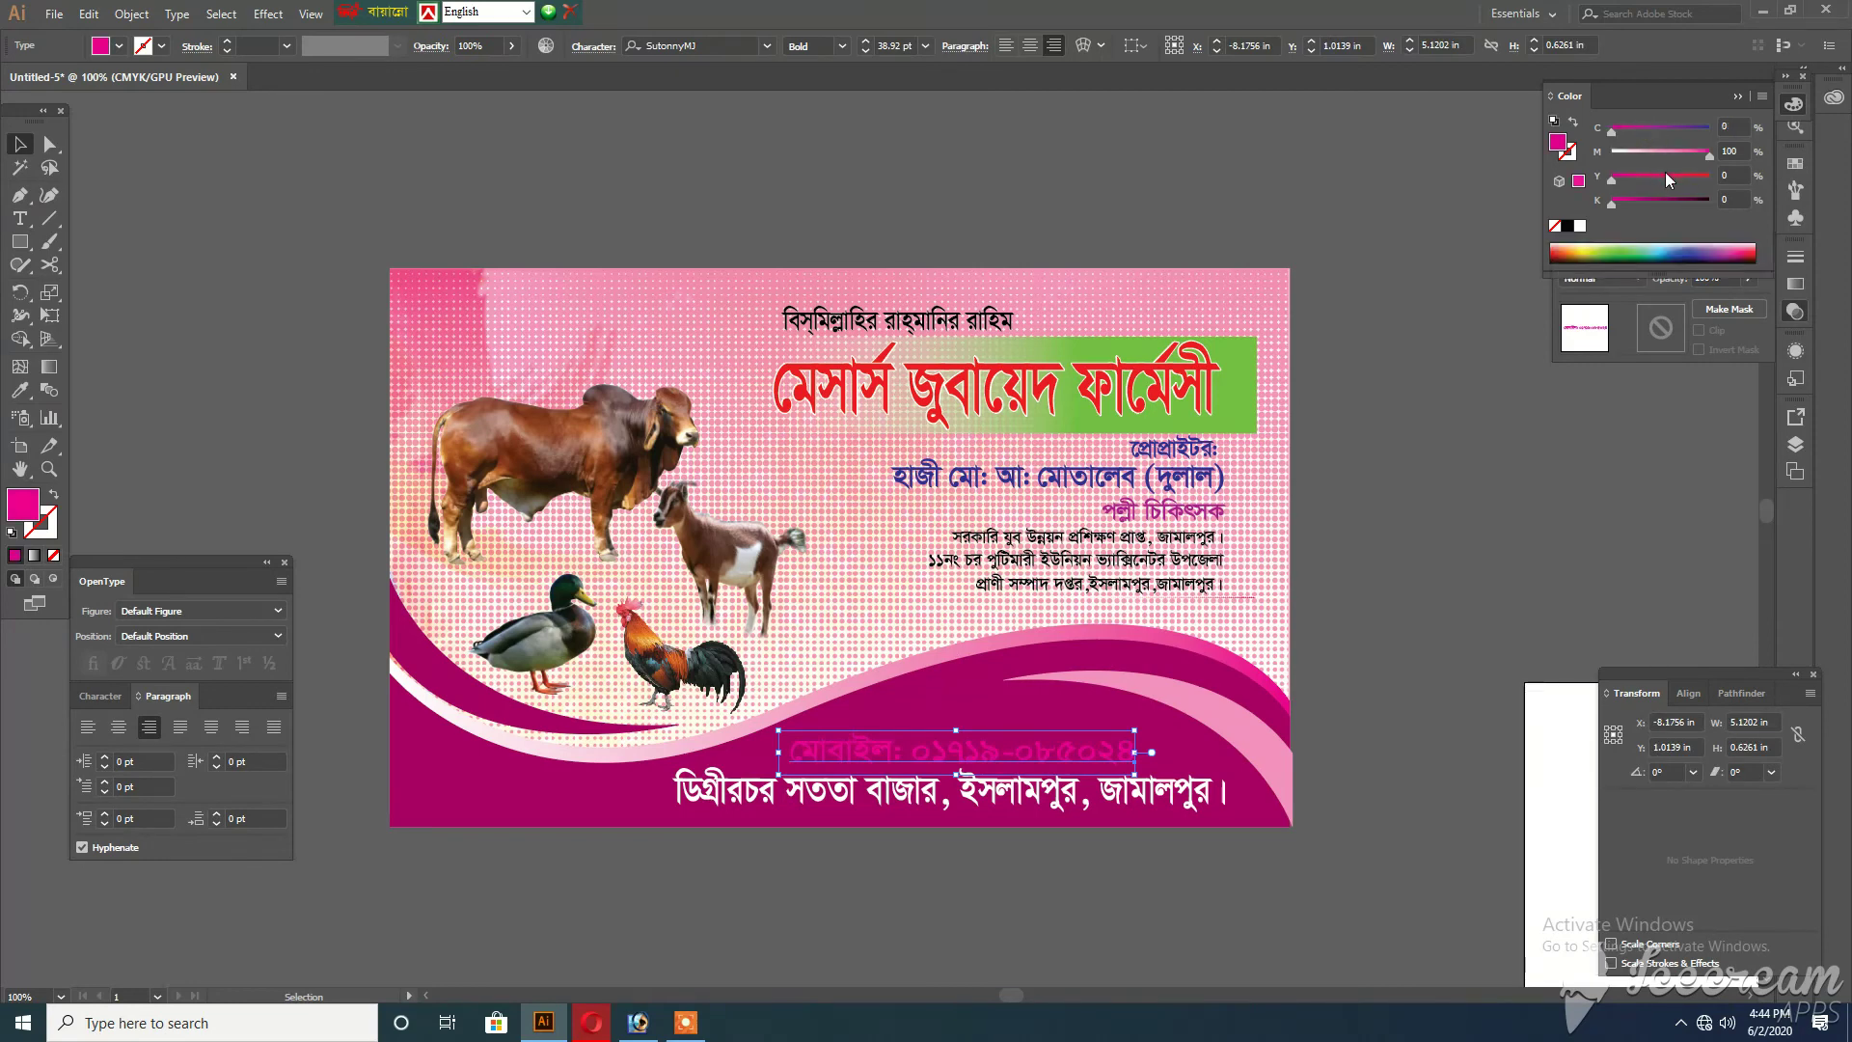
# Color the mobile number line pure yellow with magenta 0 and yellow 100, and nudge it about 0.15 in up and right
pyautogui.click(1612, 151)
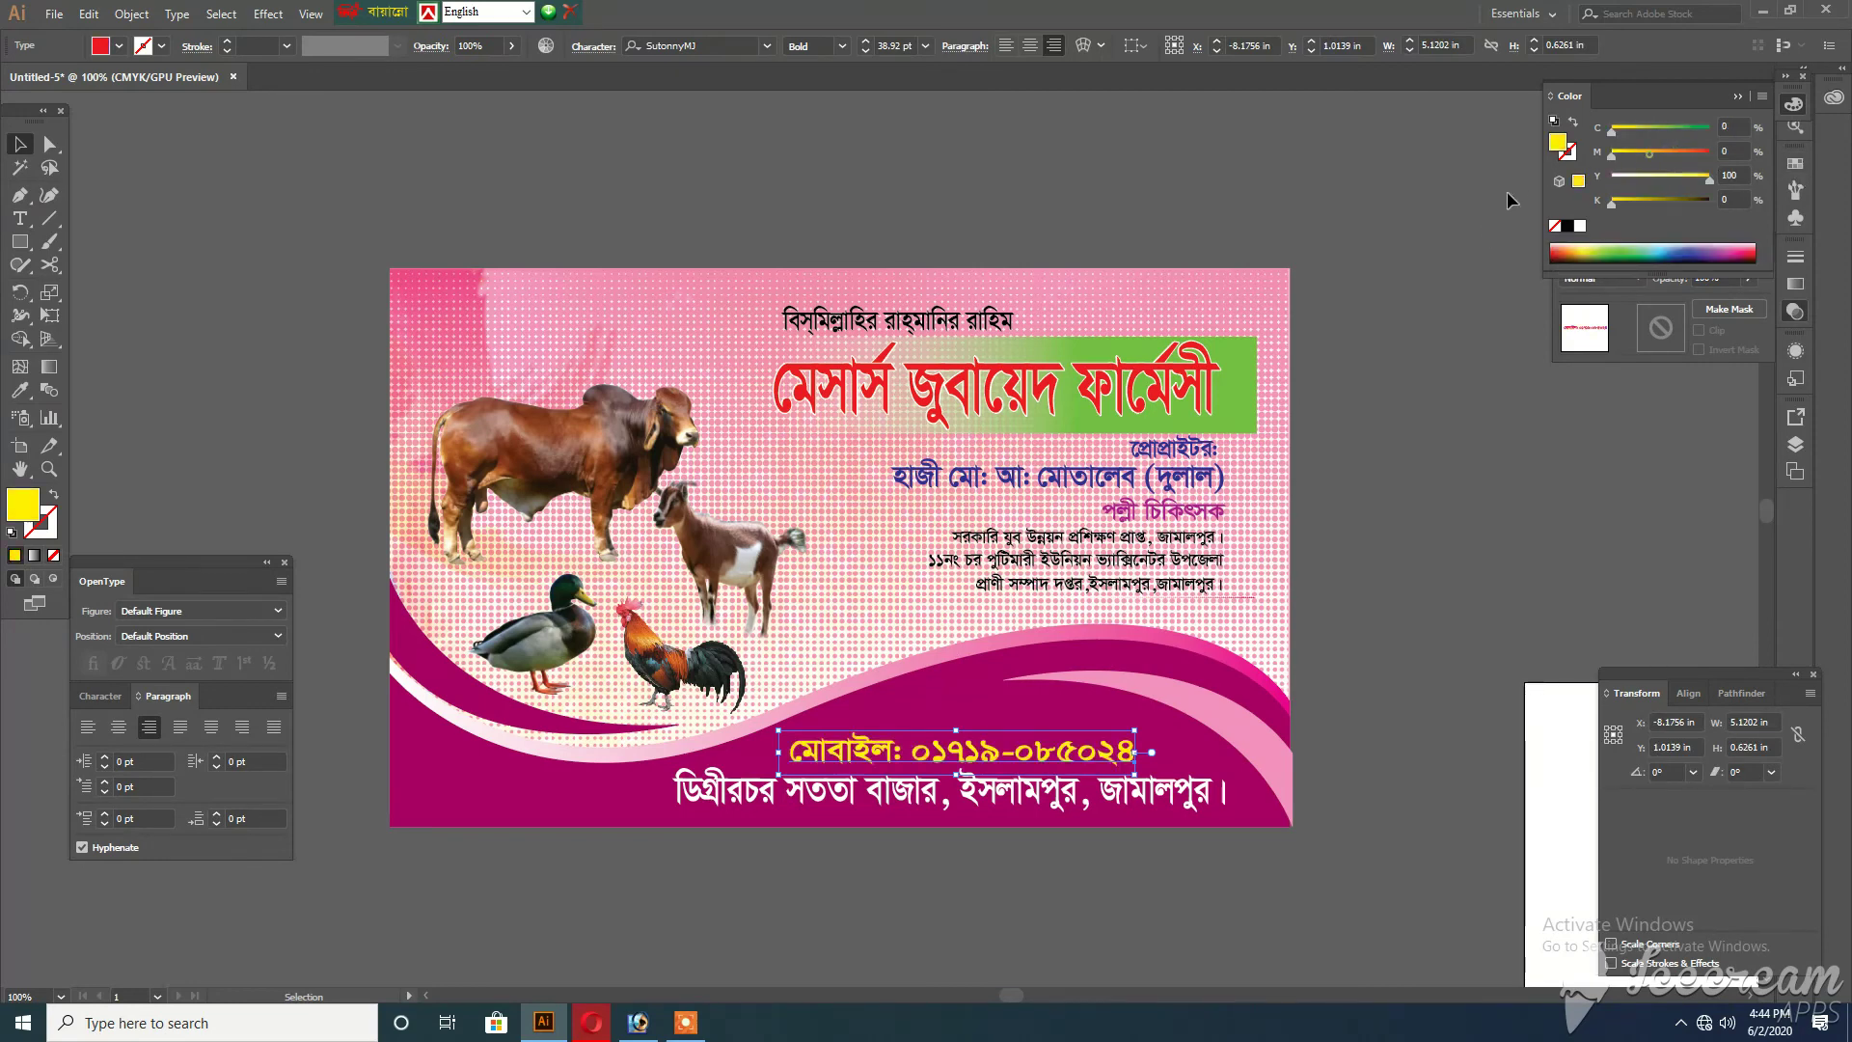
pyautogui.press('Up')
pyautogui.press('Up')
pyautogui.press('Up')
pyautogui.press('Up')
pyautogui.press('Up')
pyautogui.press('Up')
pyautogui.press('Up')
pyautogui.press('Up')
pyautogui.press('Up')
pyautogui.press('Up')
pyautogui.press('Up')
pyautogui.press('Right')
pyautogui.press('Right')
pyautogui.press('Right')
pyautogui.press('Right')
pyautogui.press('Right')
pyautogui.press('Right')
pyautogui.press('Right')
pyautogui.press('Right')
pyautogui.press('Right')
pyautogui.press('Right')
pyautogui.press('Right')
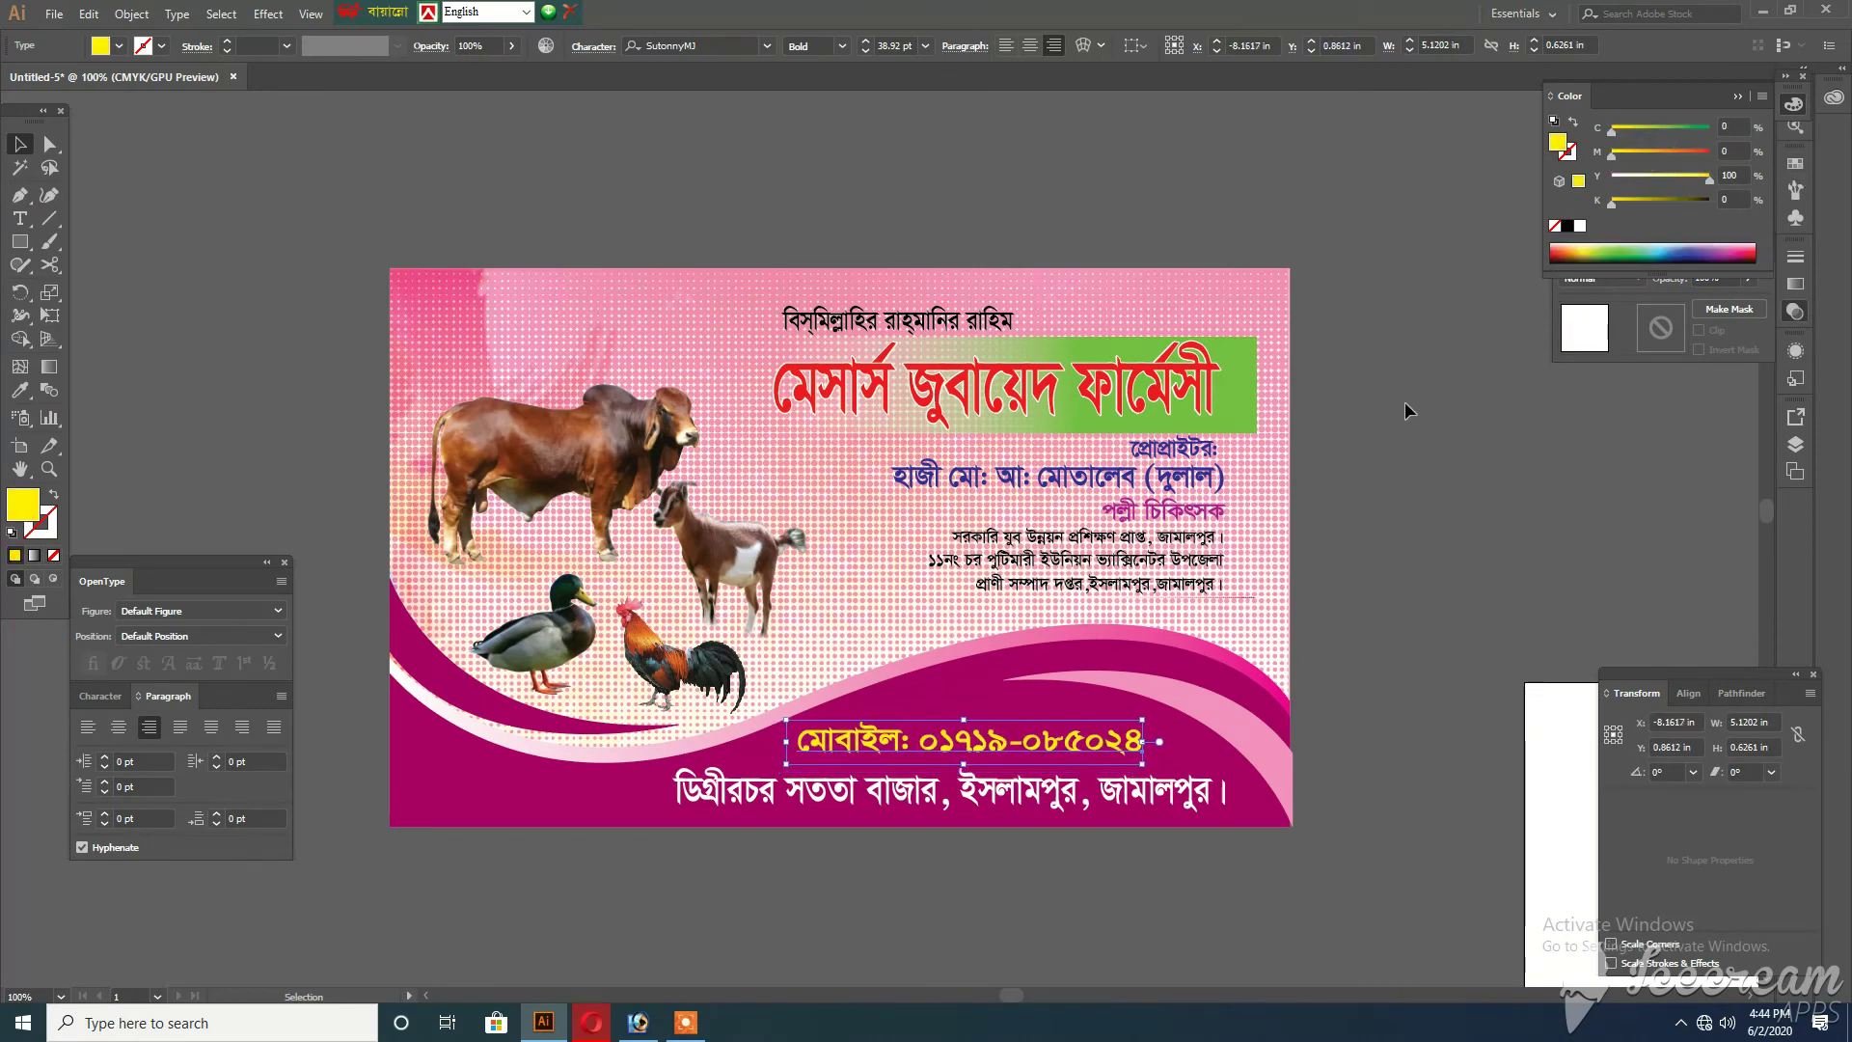
pyautogui.click(1377, 483)
# Enlarge the purple title and black qualification lines toward the goat and nudge them slightly to line up beneath the proprietor's name
pyautogui.click(1141, 588)
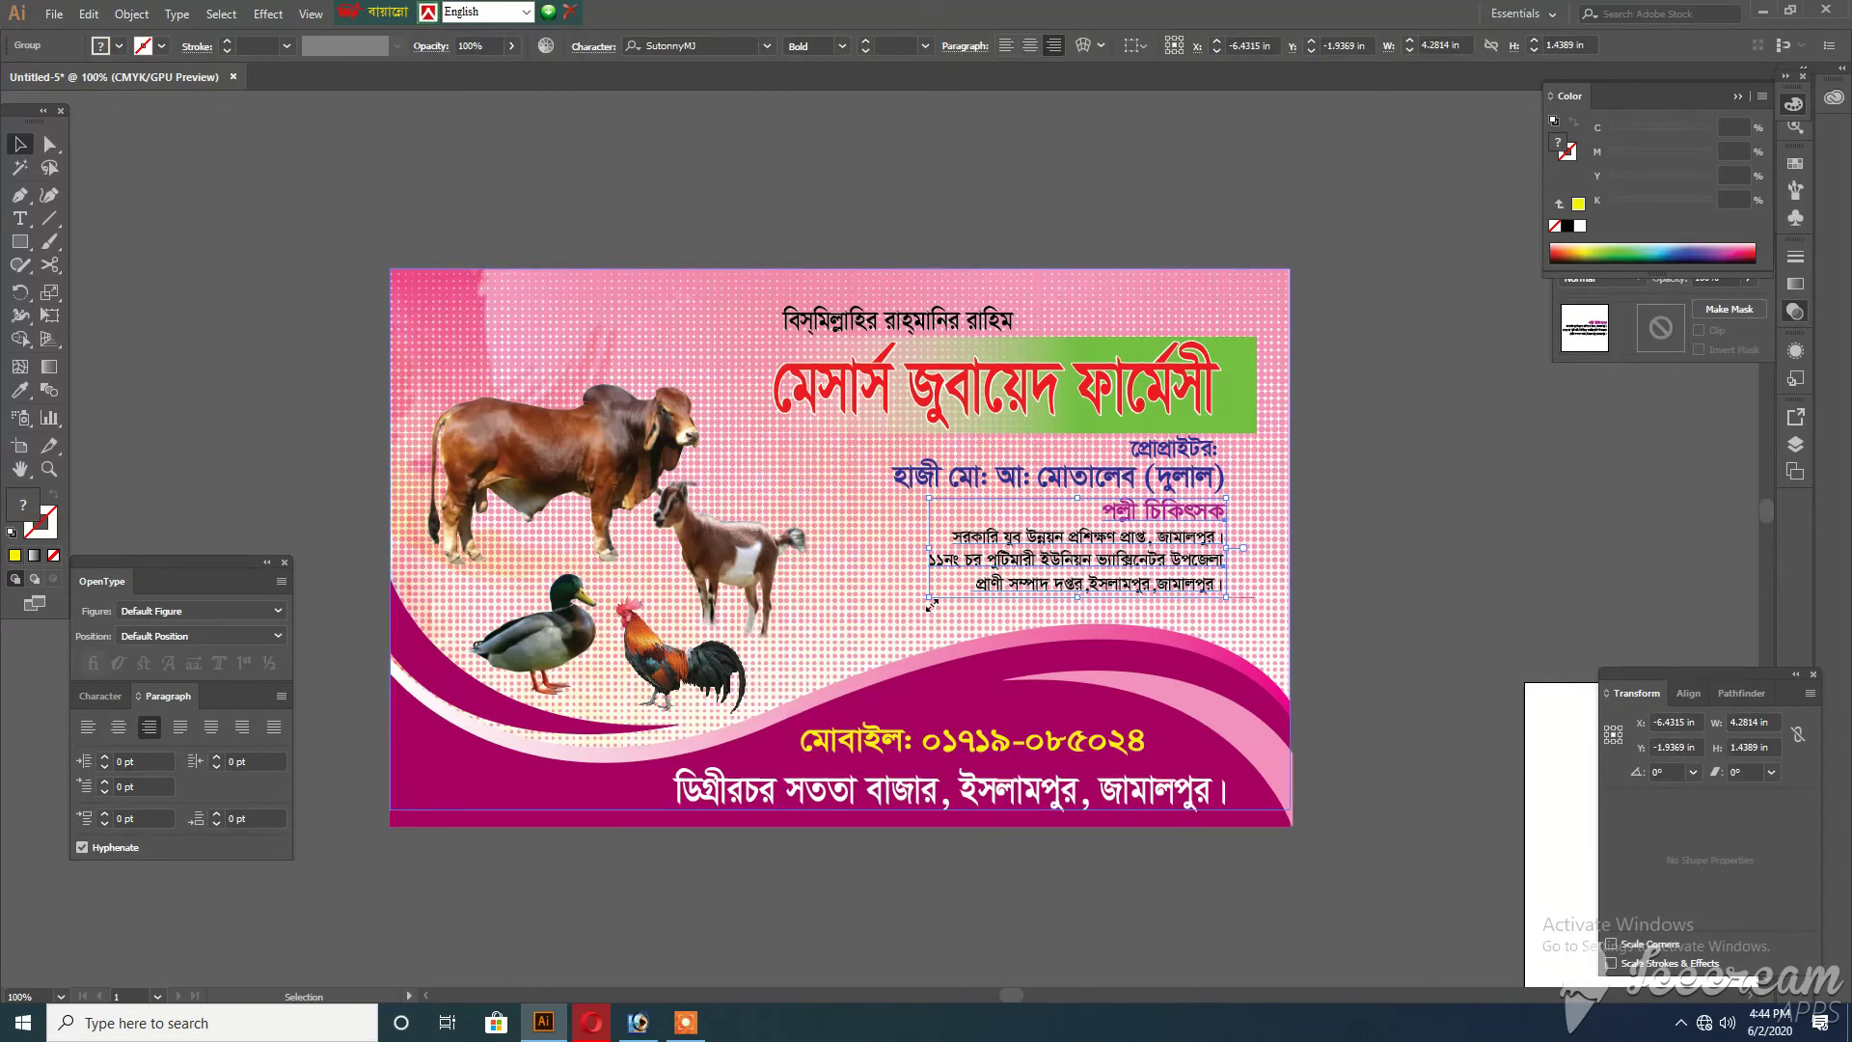
pyautogui.moveTo(931, 603); pyautogui.dragTo(829, 625)
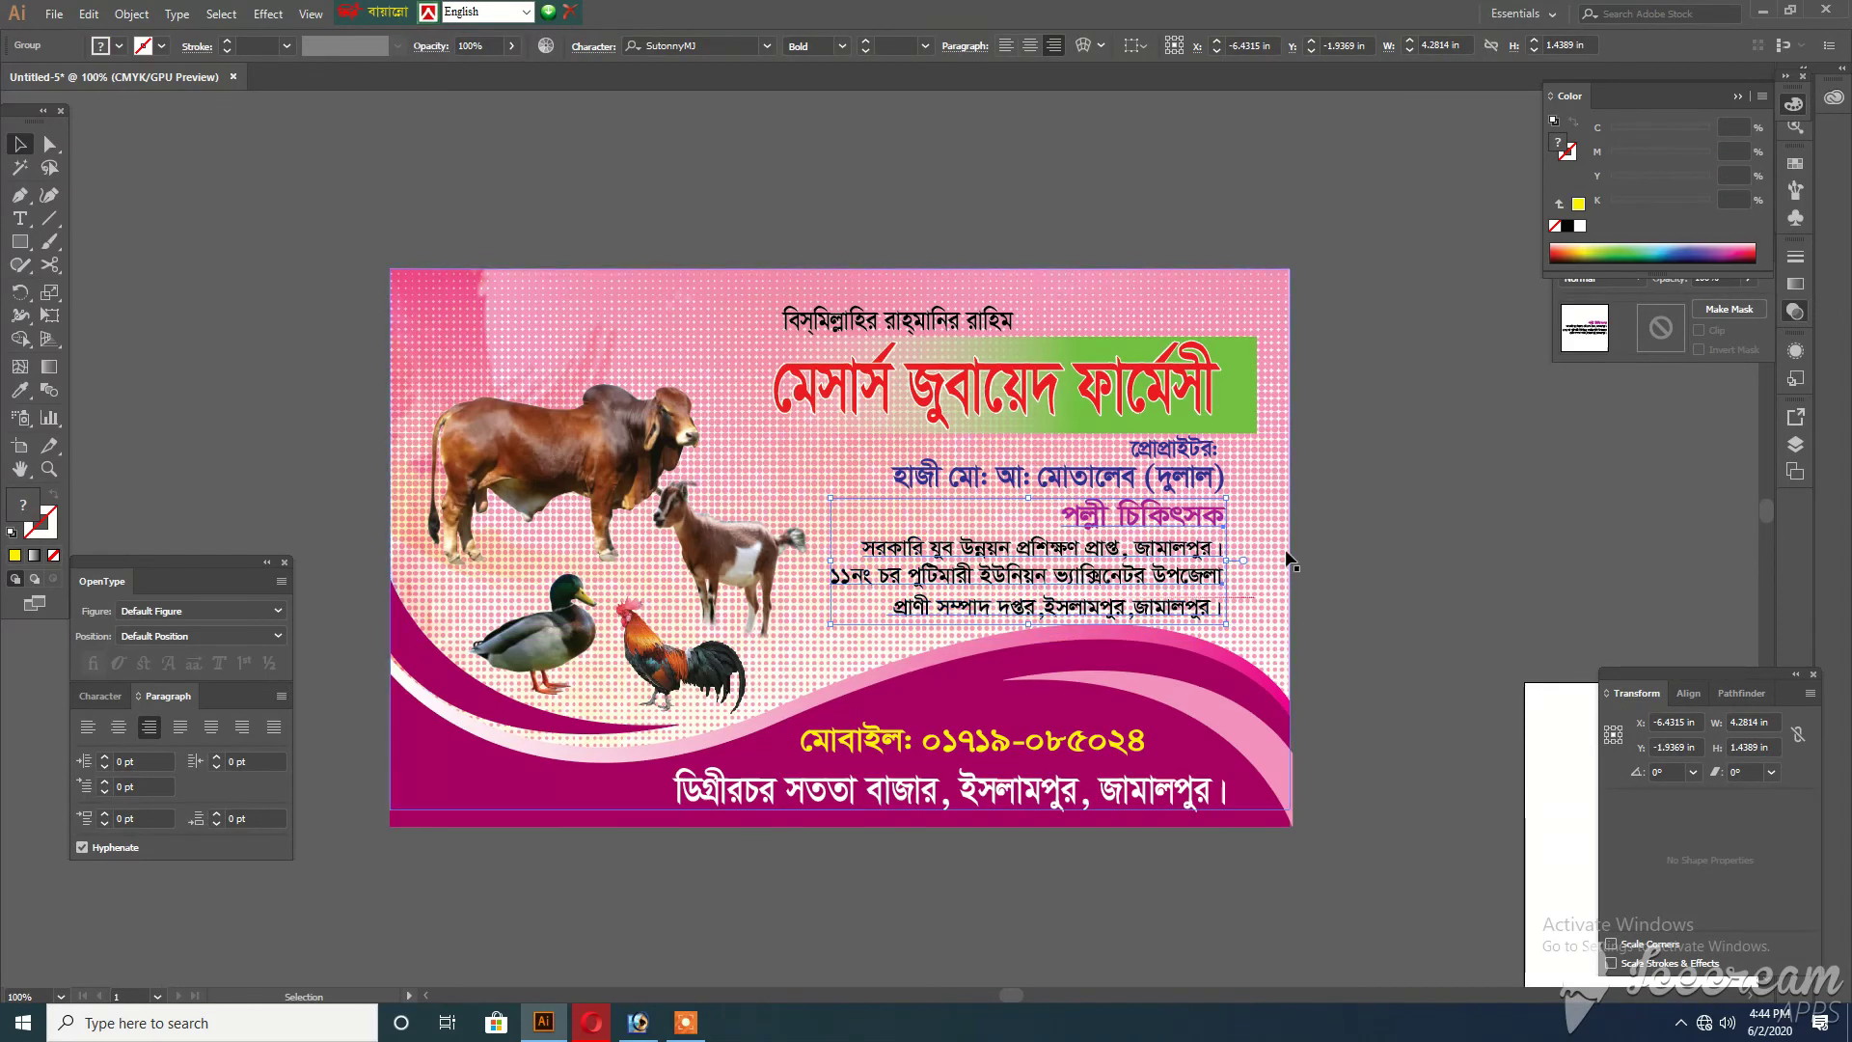
pyautogui.press('Right')
pyautogui.press('Right')
pyautogui.press('Right')
pyautogui.moveTo(1234, 508); pyautogui.dragTo(1227, 505)
pyautogui.click(1398, 504)
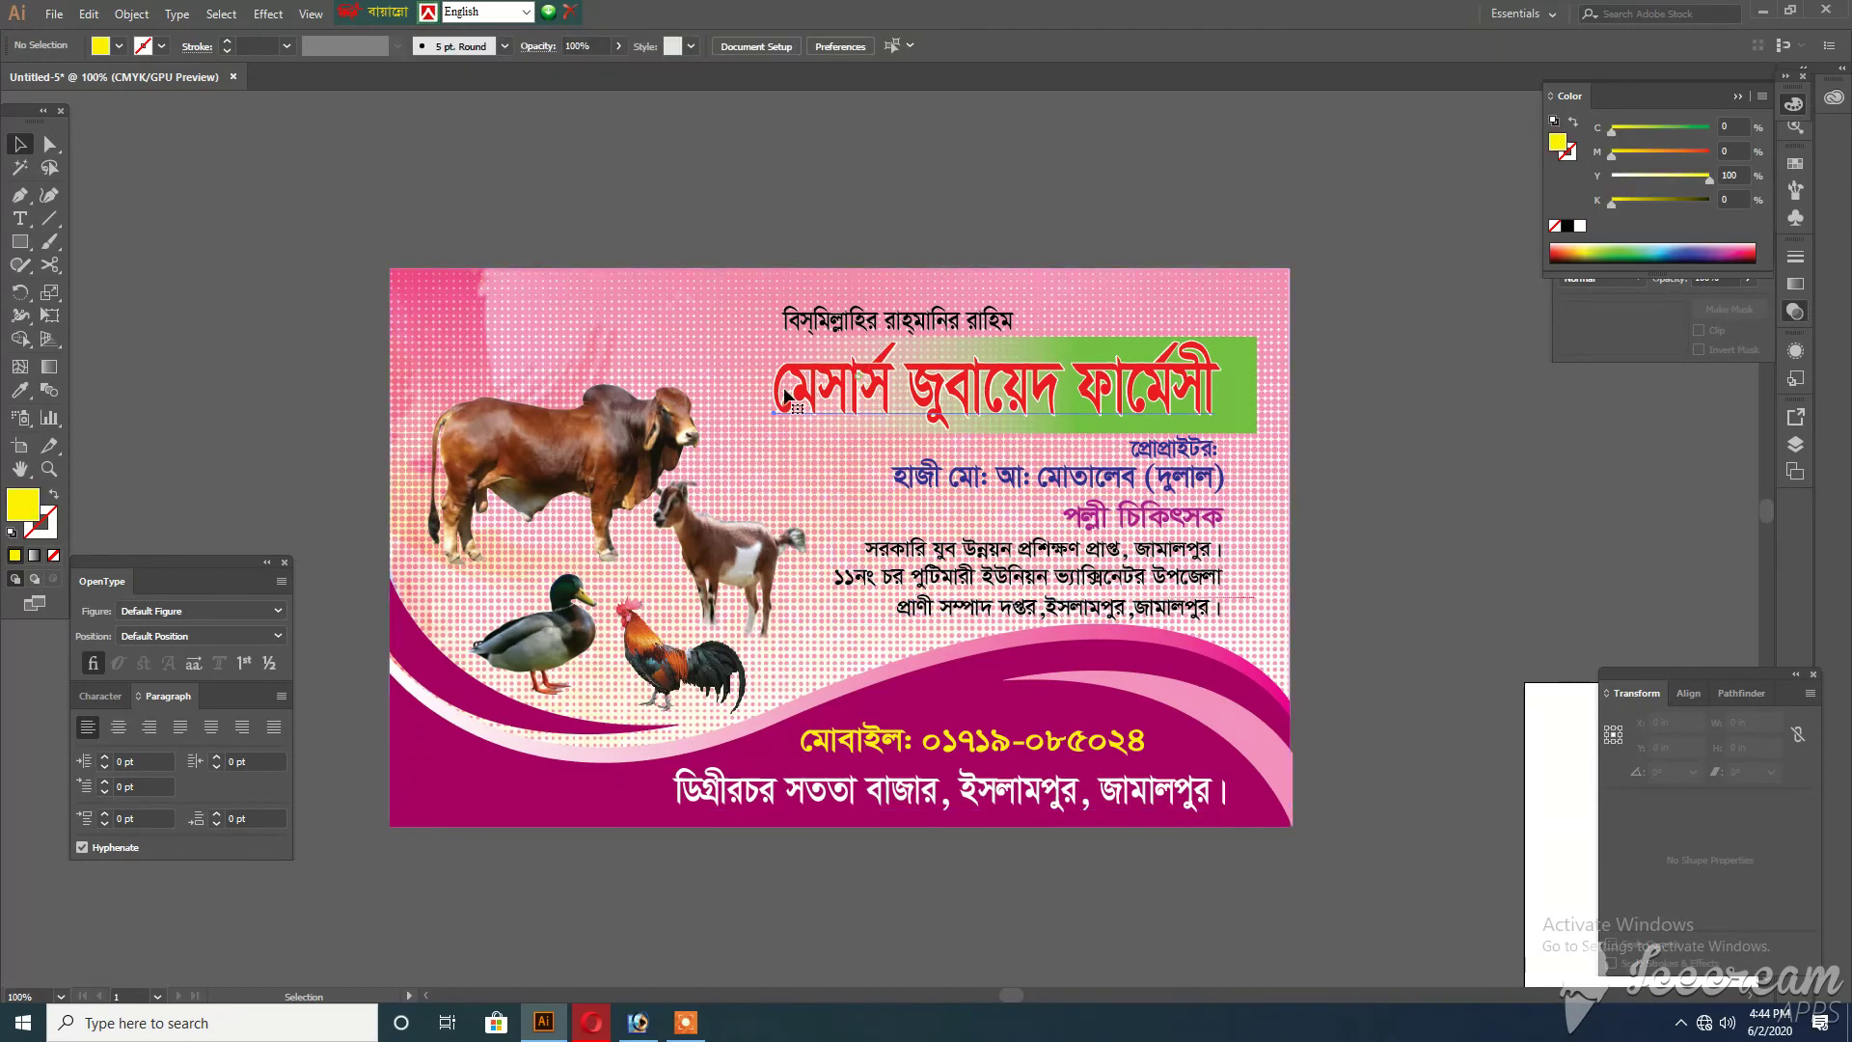
# Widen the red pharmacy name toward the bull to about 7.35 in and shift the black invocation line above it slightly left
pyautogui.moveTo(1173, 419); pyautogui.dragTo(1111, 420)
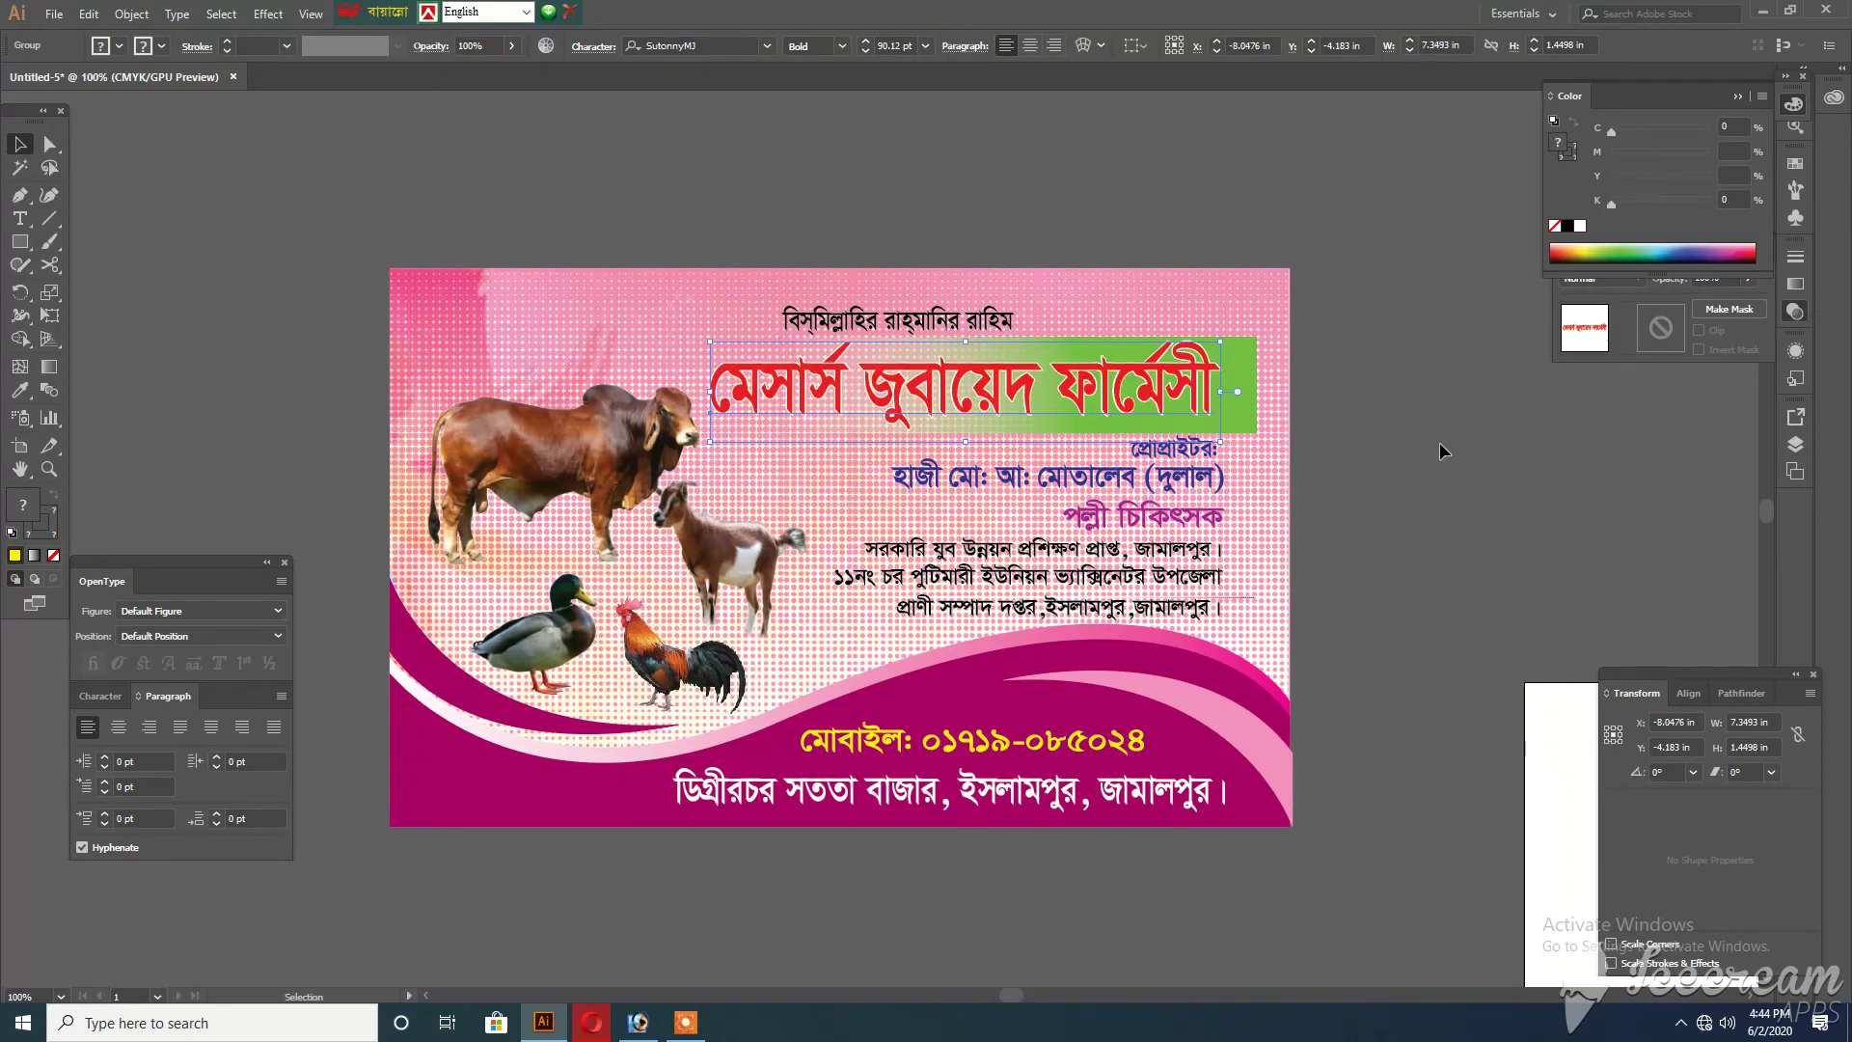
pyautogui.click(1354, 442)
pyautogui.moveTo(919, 337); pyautogui.dragTo(898, 322)
pyautogui.click(1434, 508)
# Shift the bull image slightly downward, closer to the goat and duck
pyautogui.keyDown('ctrl'); pyautogui.keyDown('alt'); pyautogui.click(807, 566); pyautogui.keyUp('alt'); pyautogui.keyUp('ctrl')
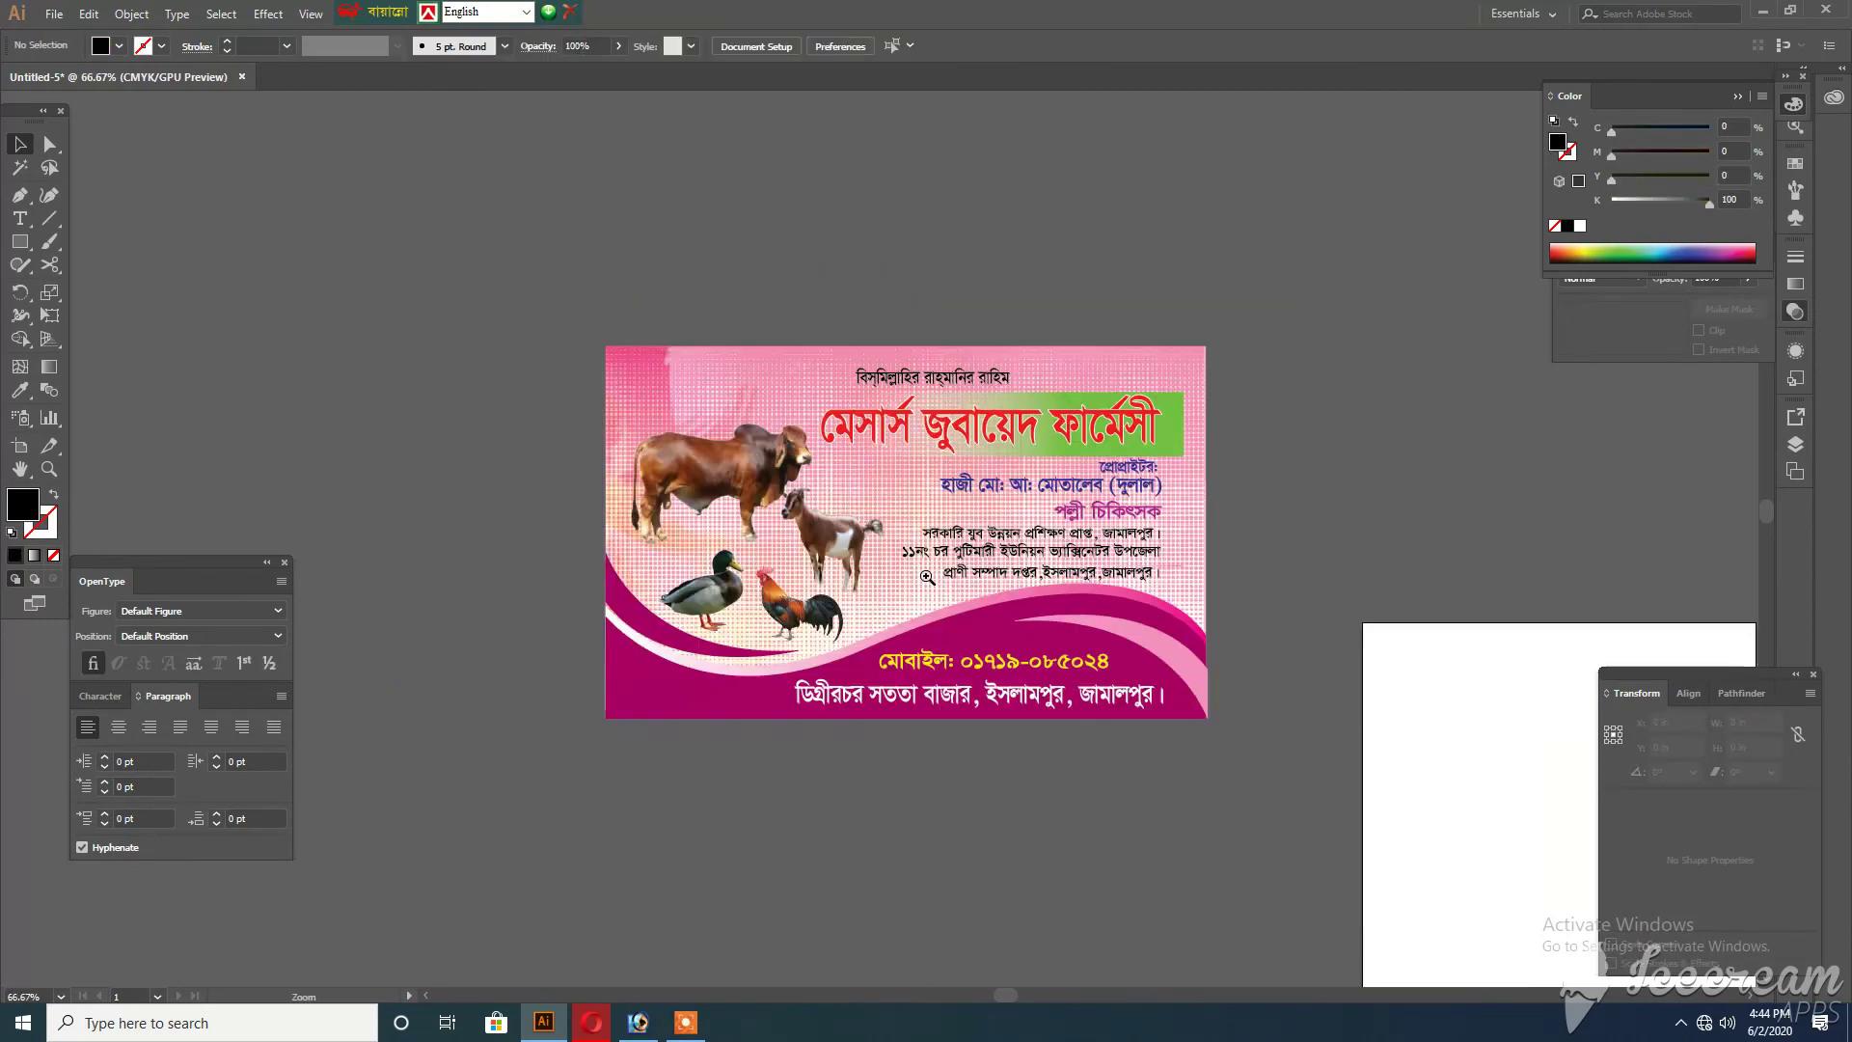
pyautogui.click(863, 528)
pyautogui.click(715, 487)
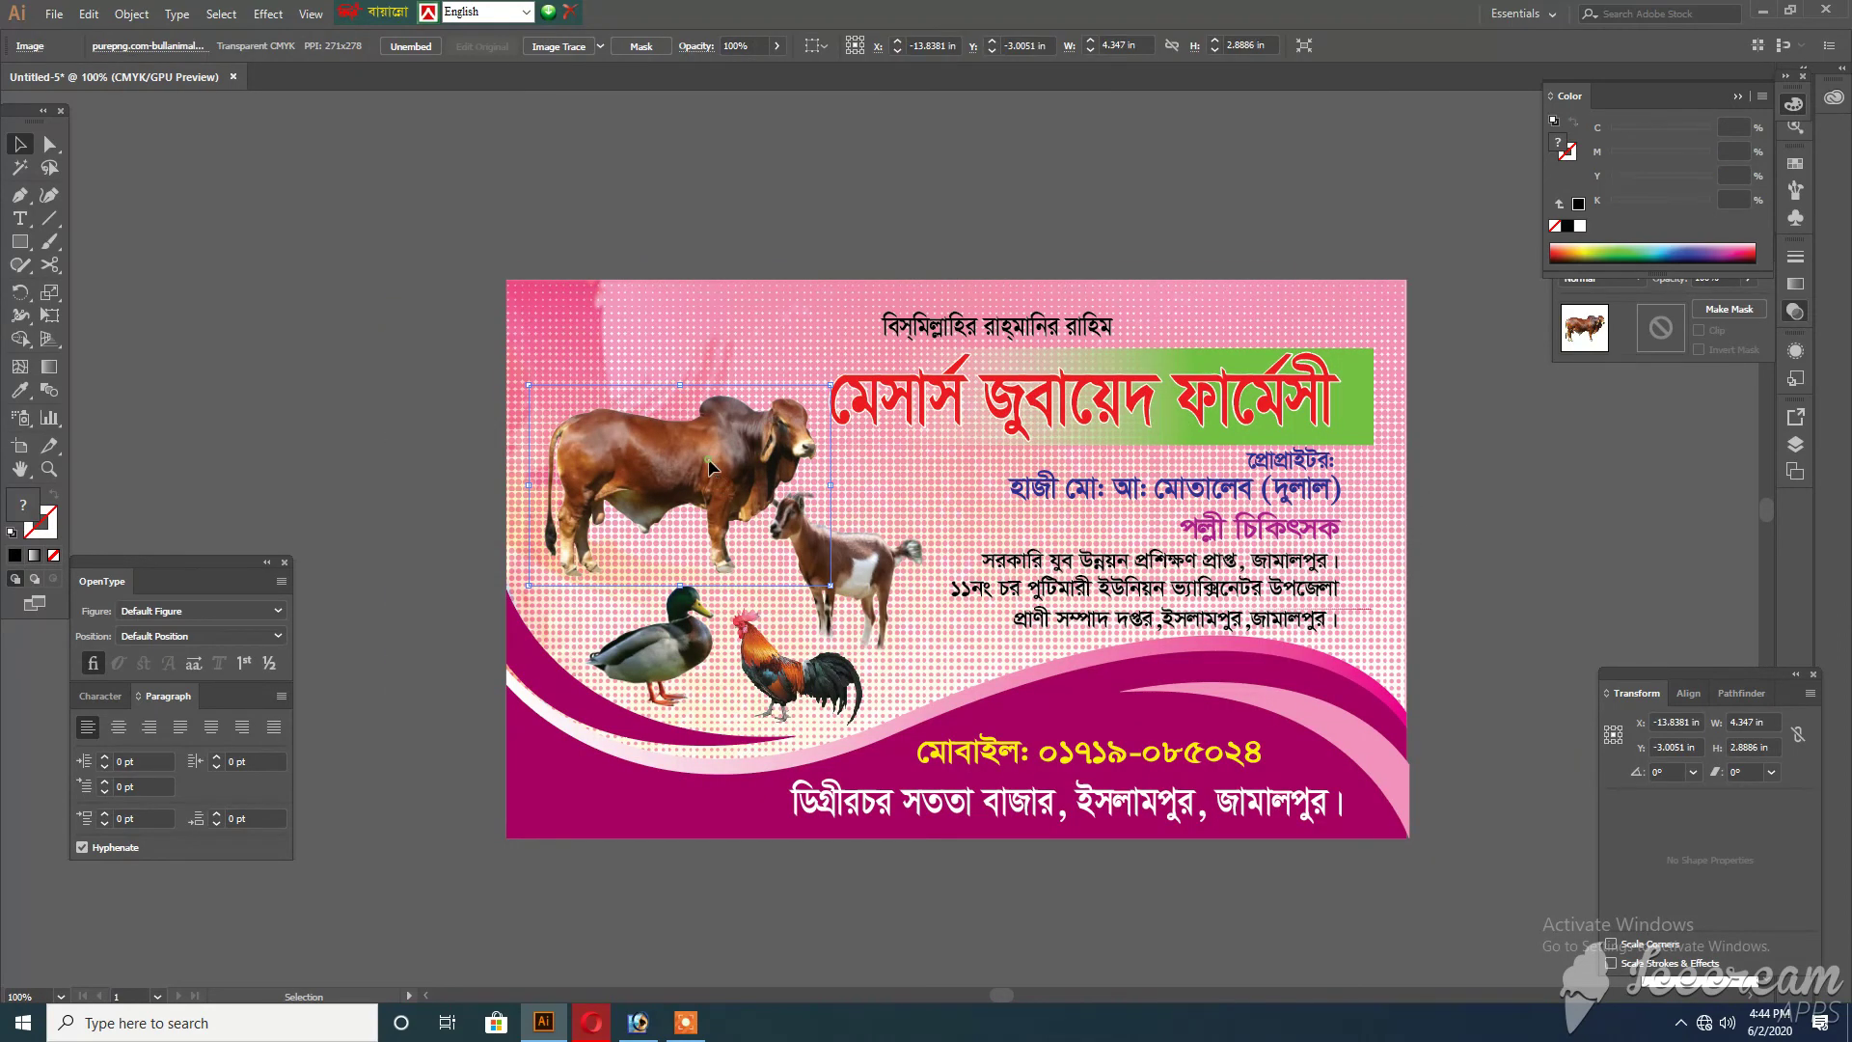
pyautogui.moveTo(709, 468); pyautogui.dragTo(710, 480)
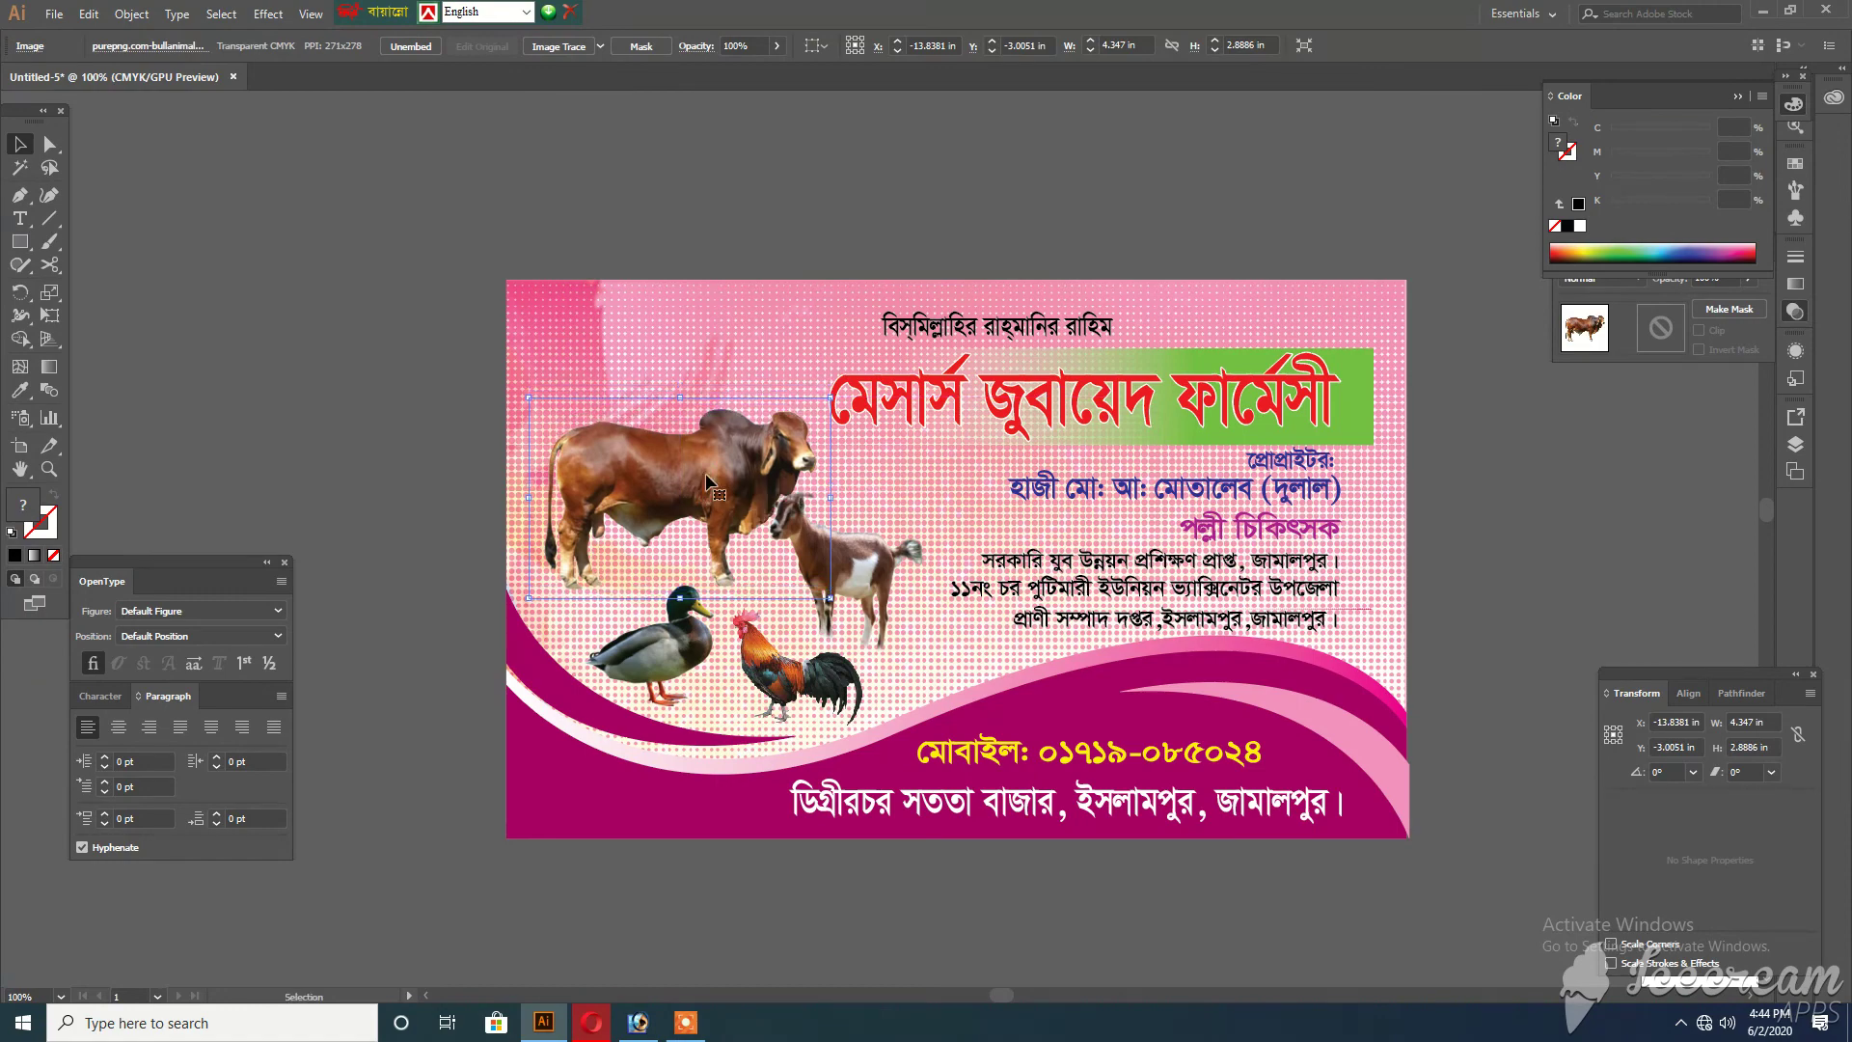
pyautogui.click(1521, 507)
pyautogui.keyDown('ctrl'); pyautogui.keyDown('alt'); pyautogui.click(878, 530); pyautogui.keyUp('alt'); pyautogui.keyUp('ctrl')
pyautogui.moveTo(940, 570); pyautogui.dragTo(821, 542)
pyautogui.keyDown('ctrl'); pyautogui.click(844, 529); pyautogui.keyUp('ctrl')
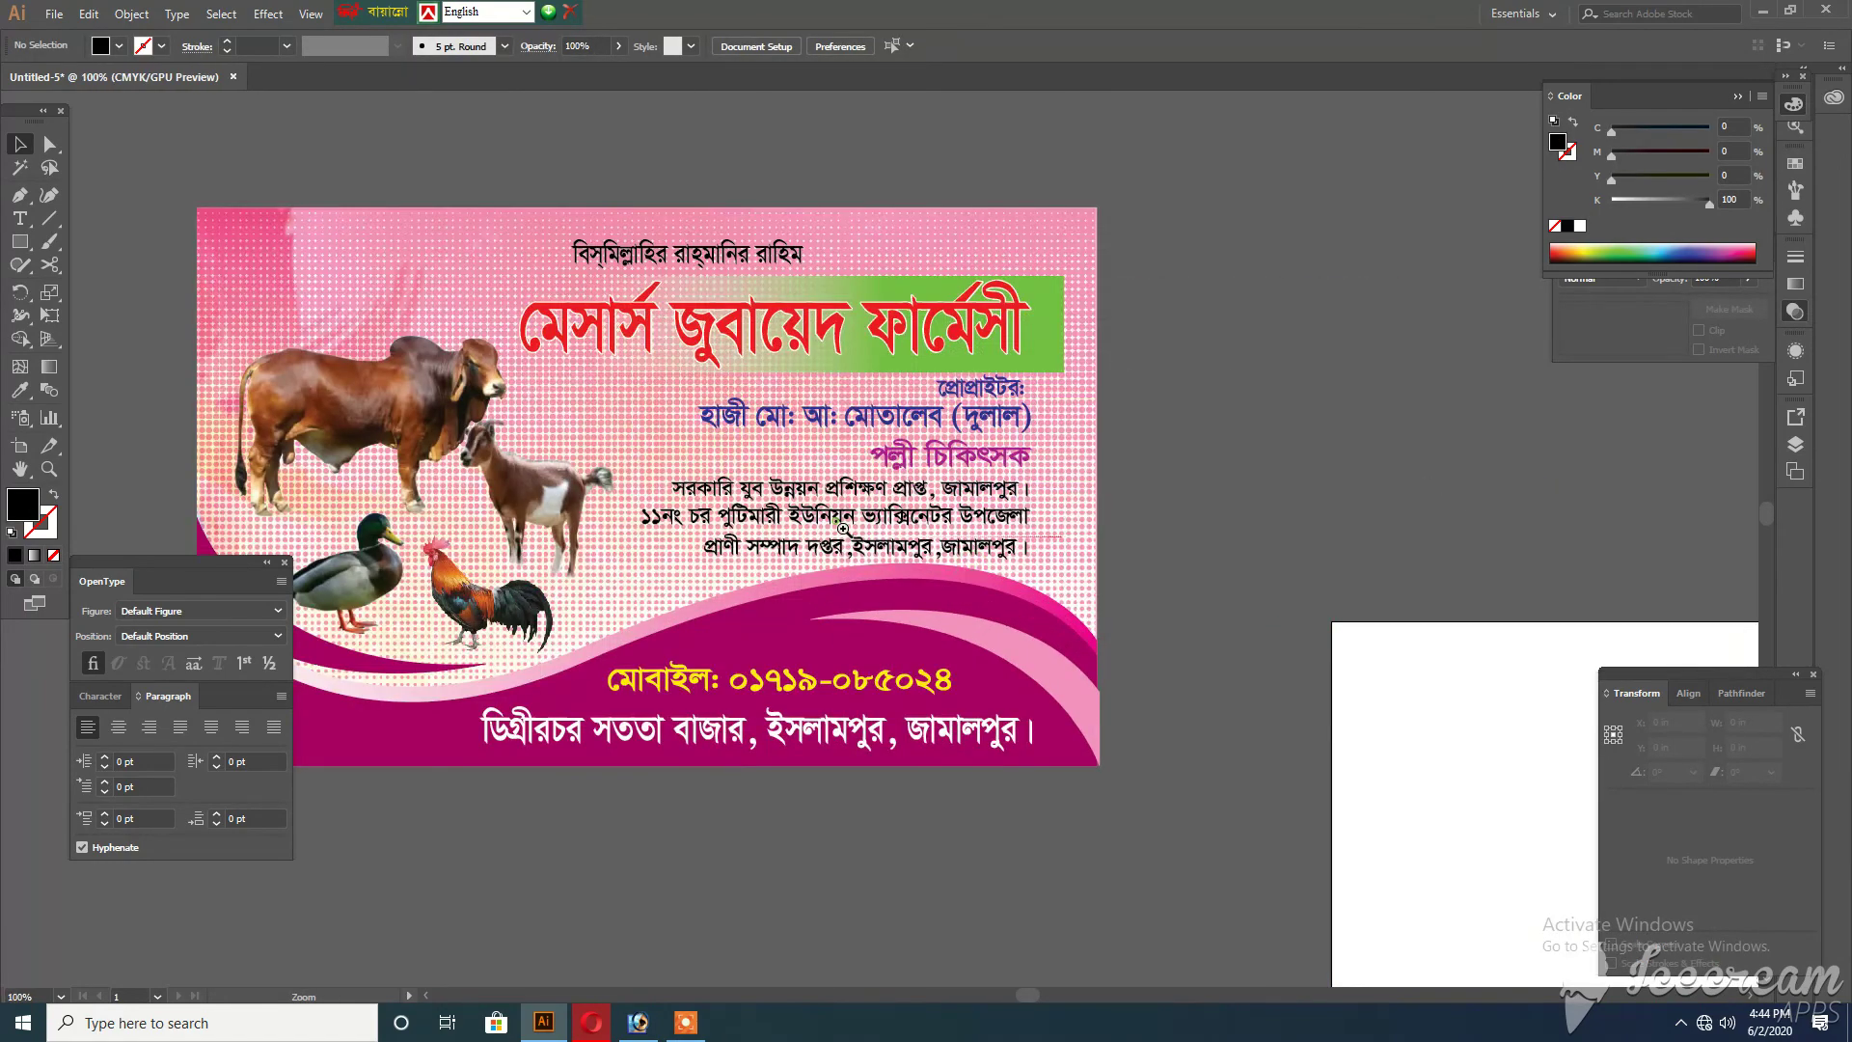
pyautogui.click(843, 528)
pyautogui.keyDown('alt'); pyautogui.click(793, 468); pyautogui.keyUp('alt')
pyautogui.keyDown('alt'); pyautogui.click(793, 468); pyautogui.keyUp('alt')
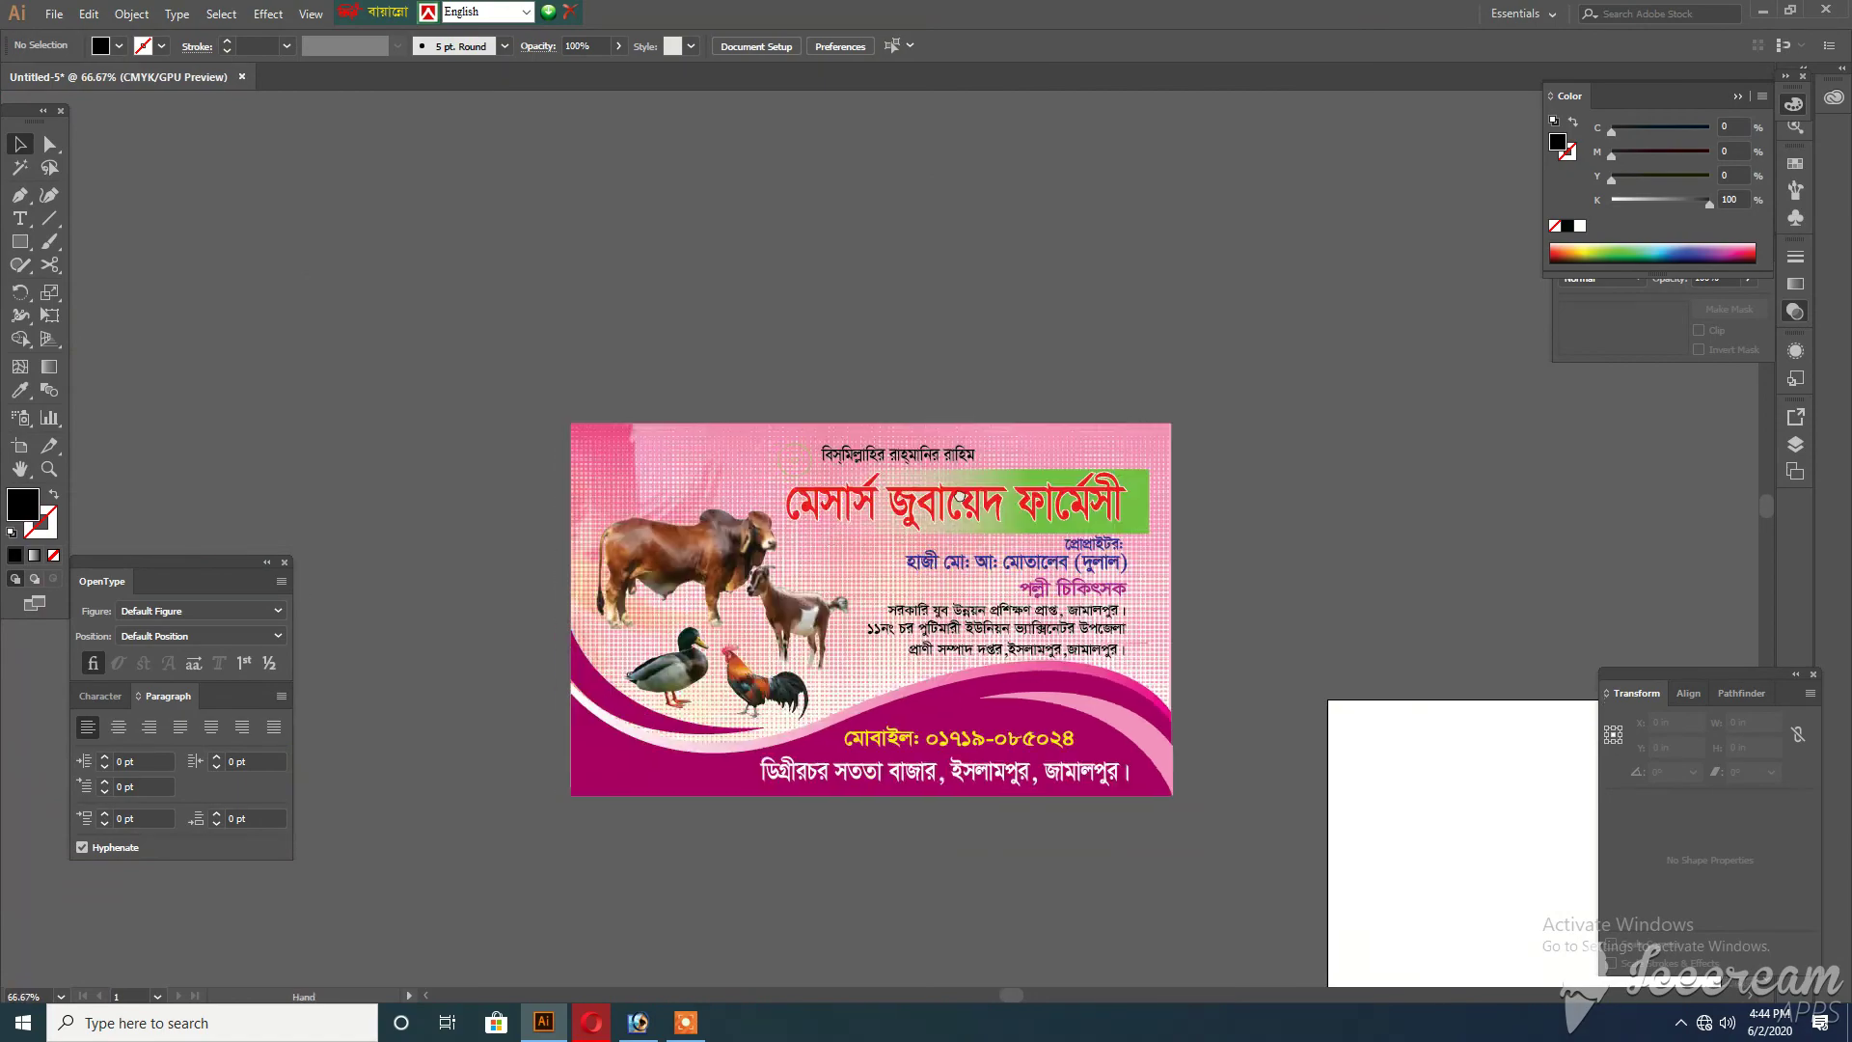